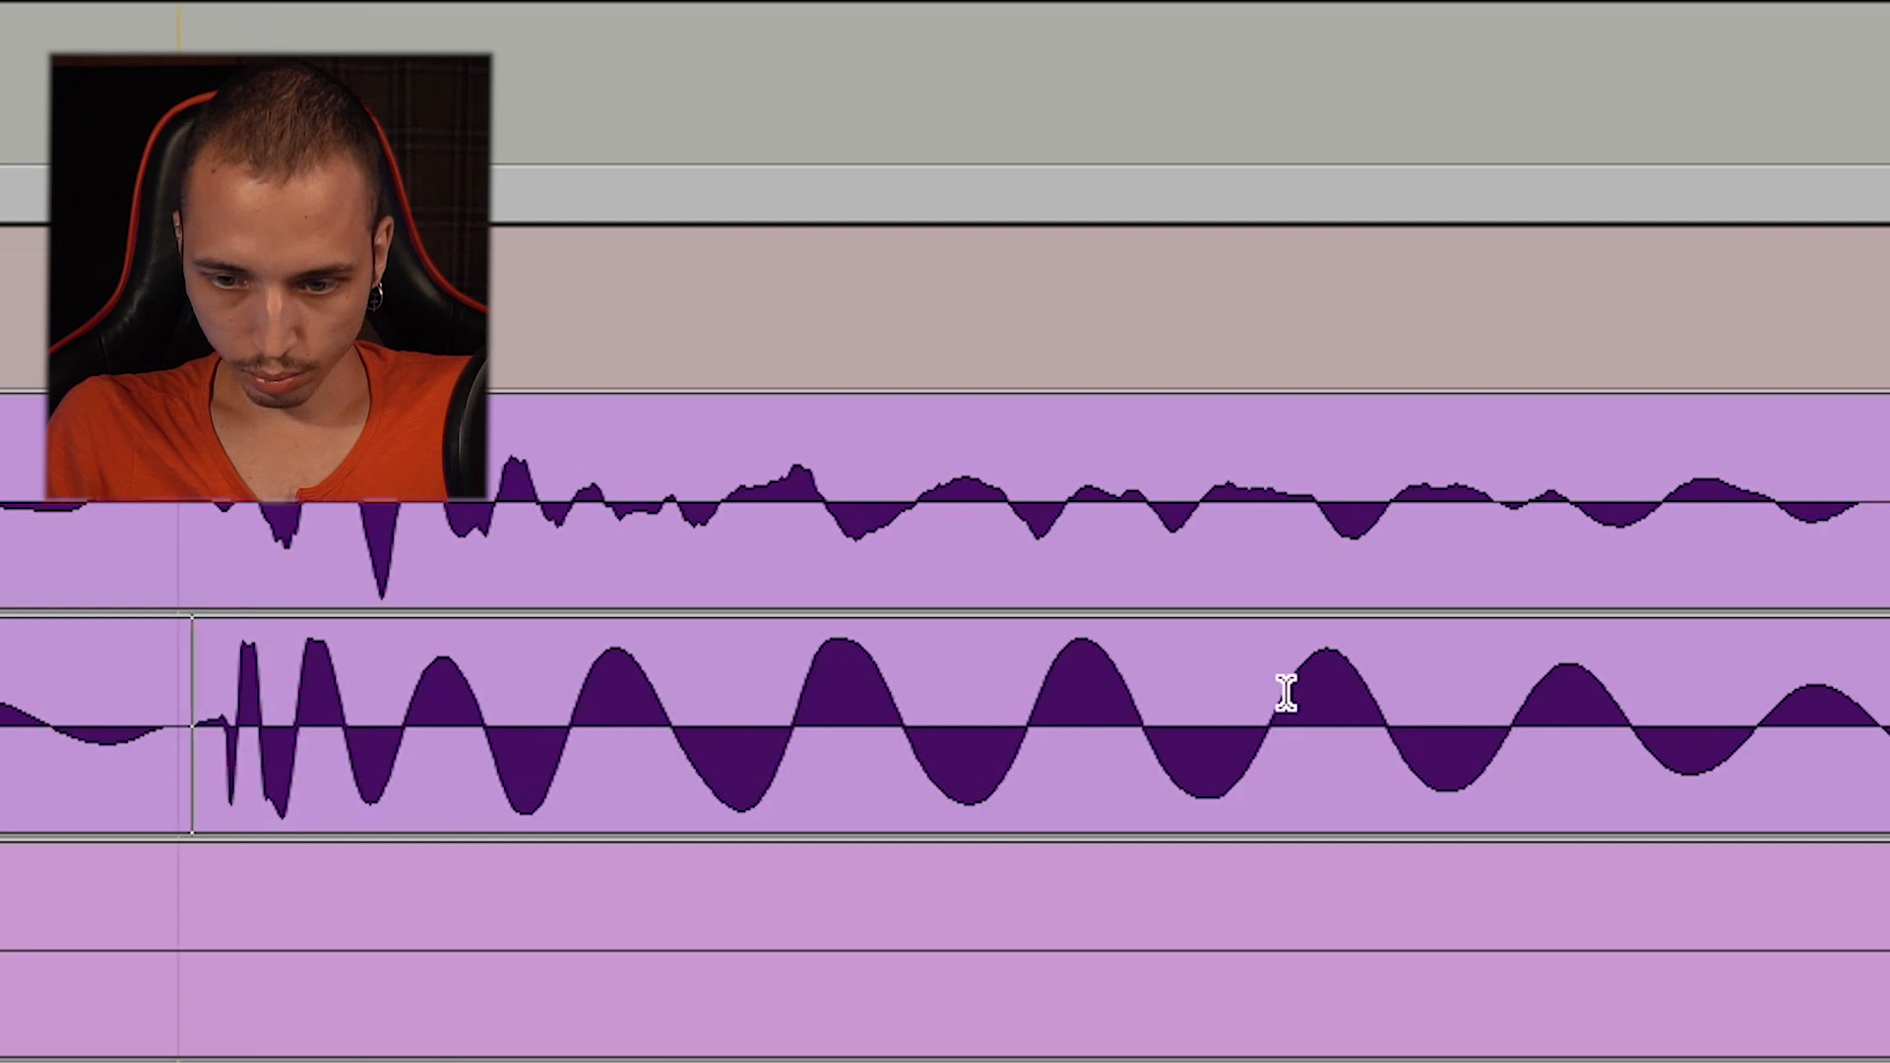
Select stretches of the body of the first kick hit on the lower kick track, following its initial attack
left_click_drag(1427, 689, 572, 645)
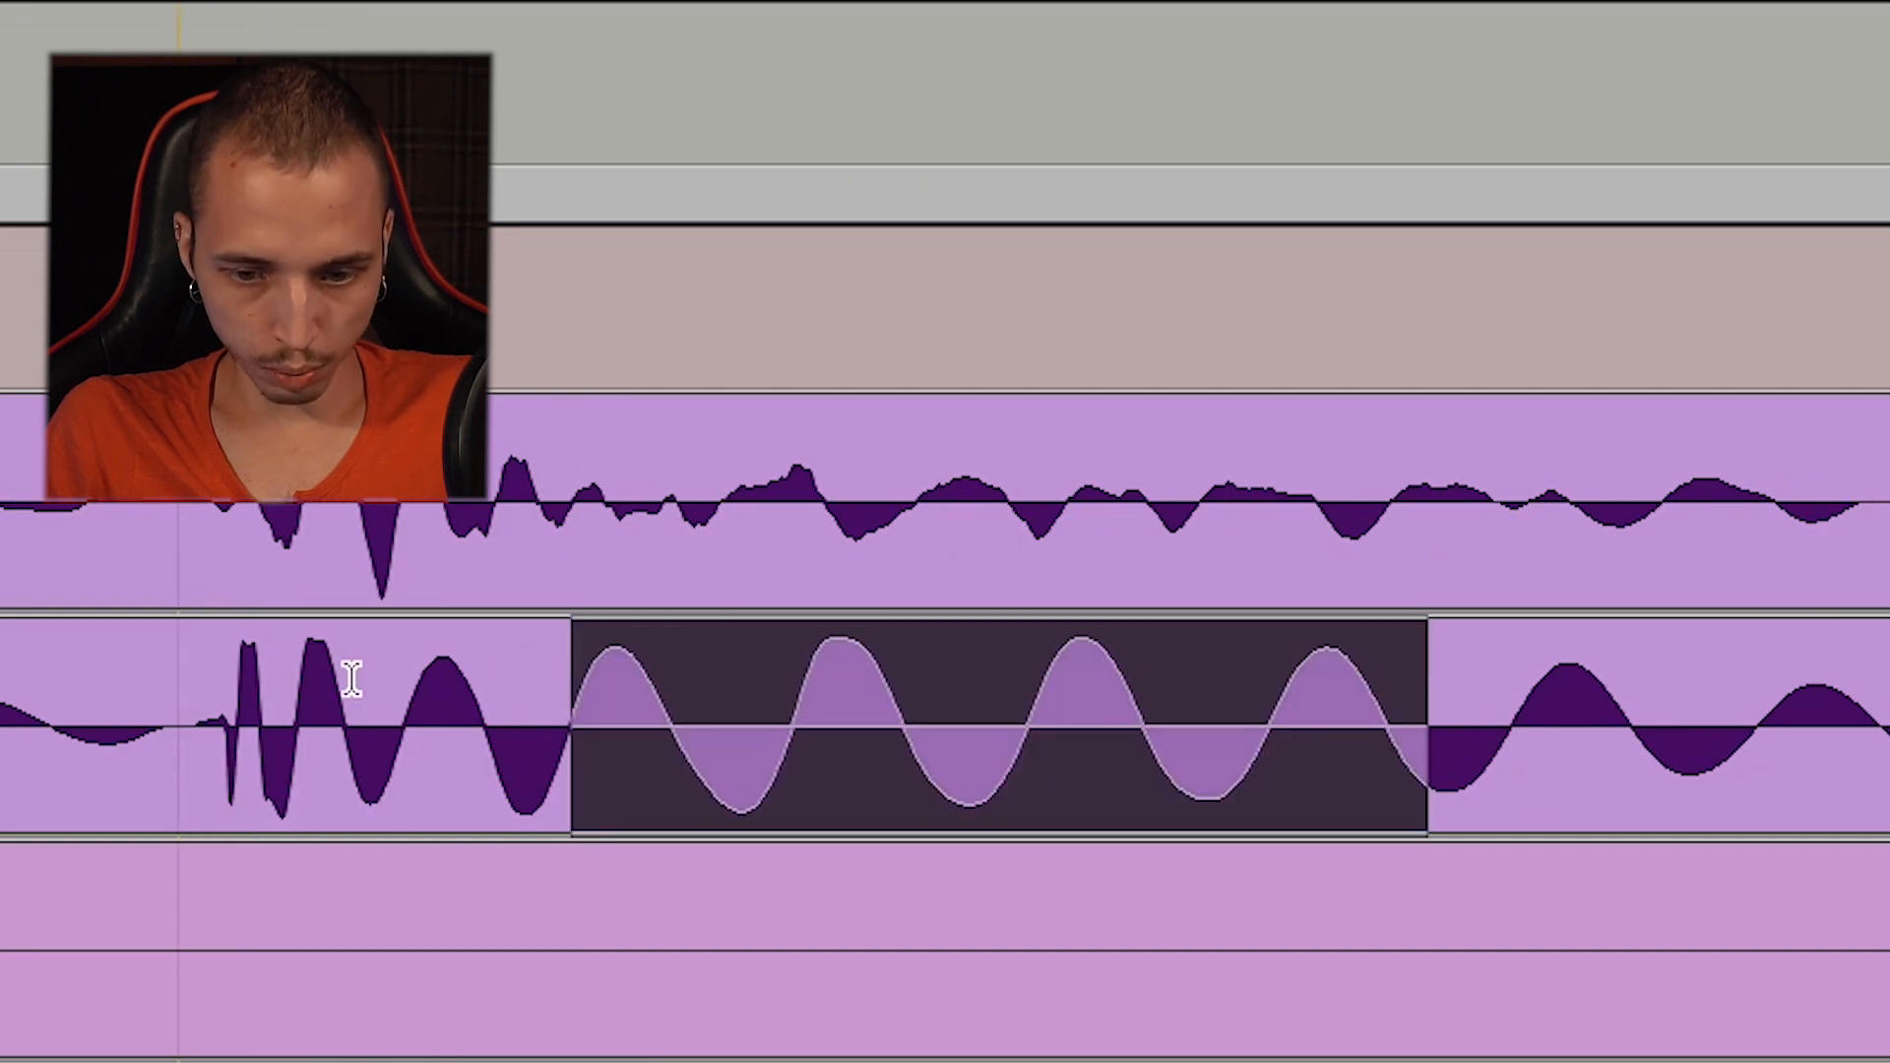
left_click(277, 699)
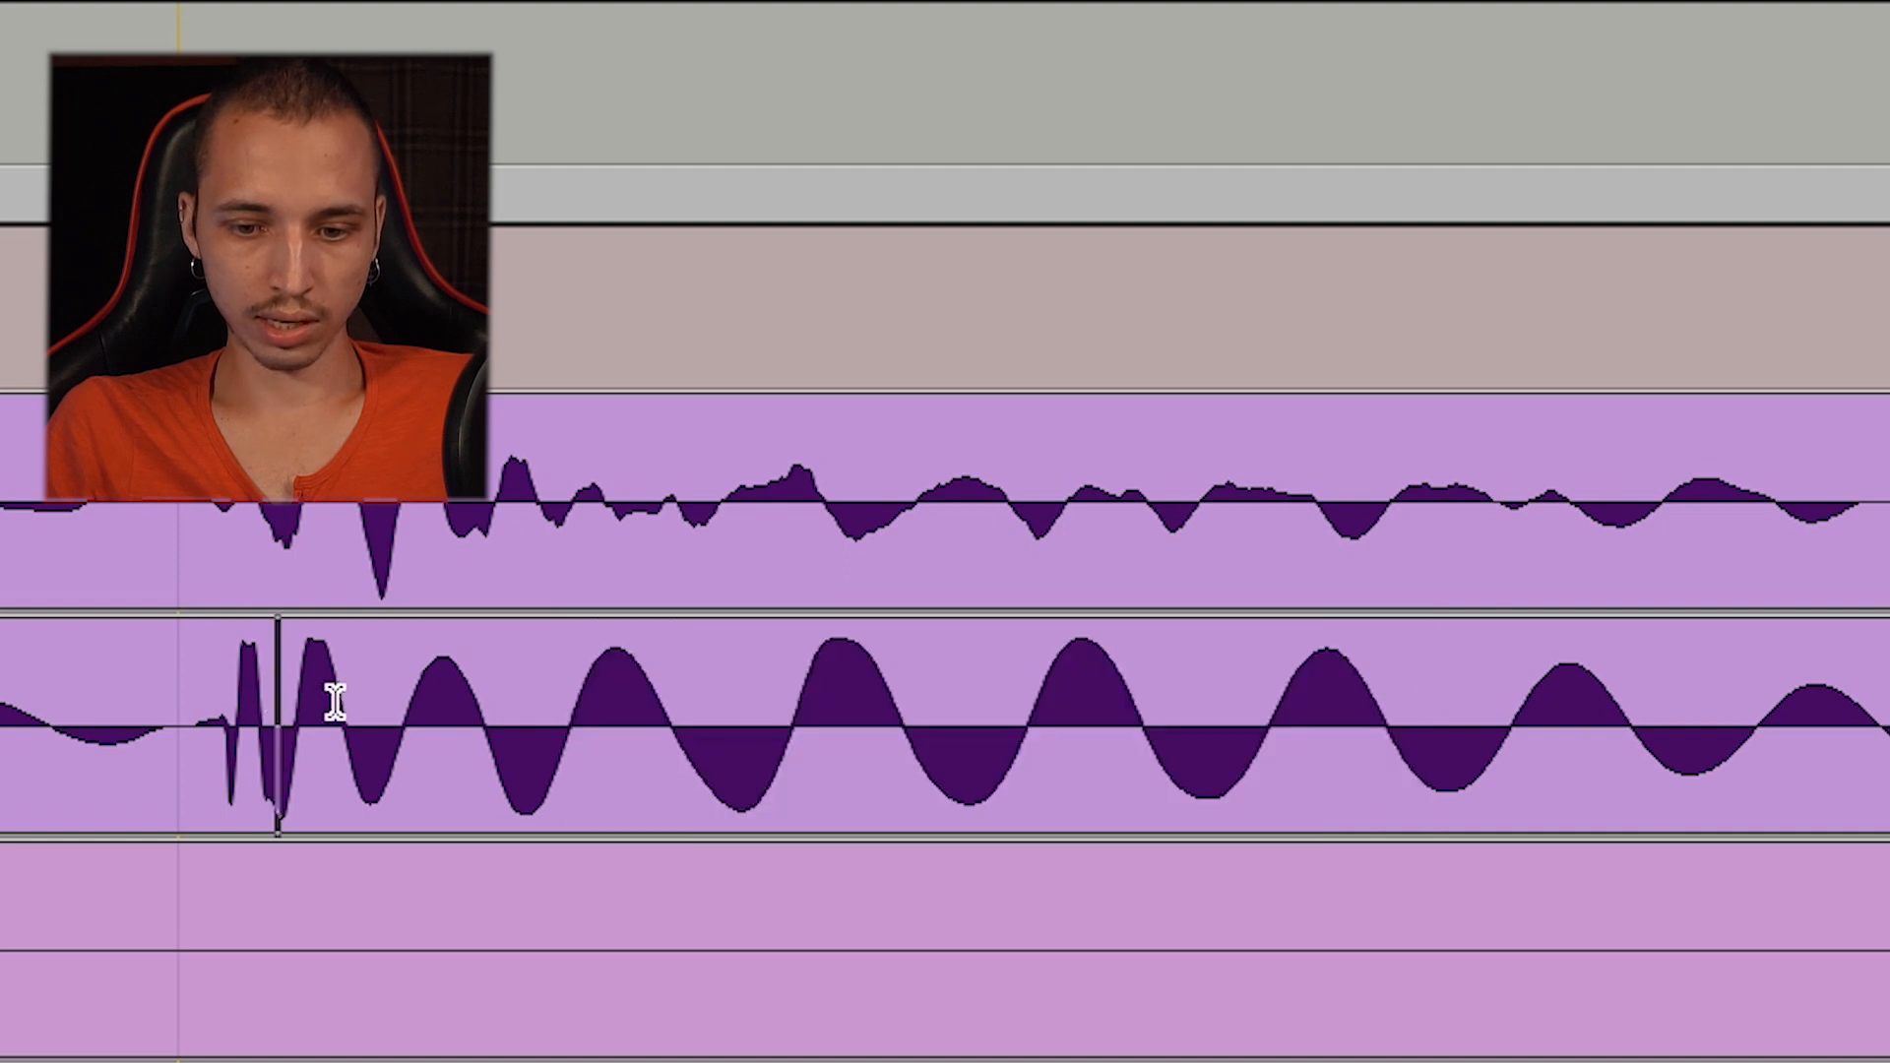
left_click_drag(339, 694, 913, 716)
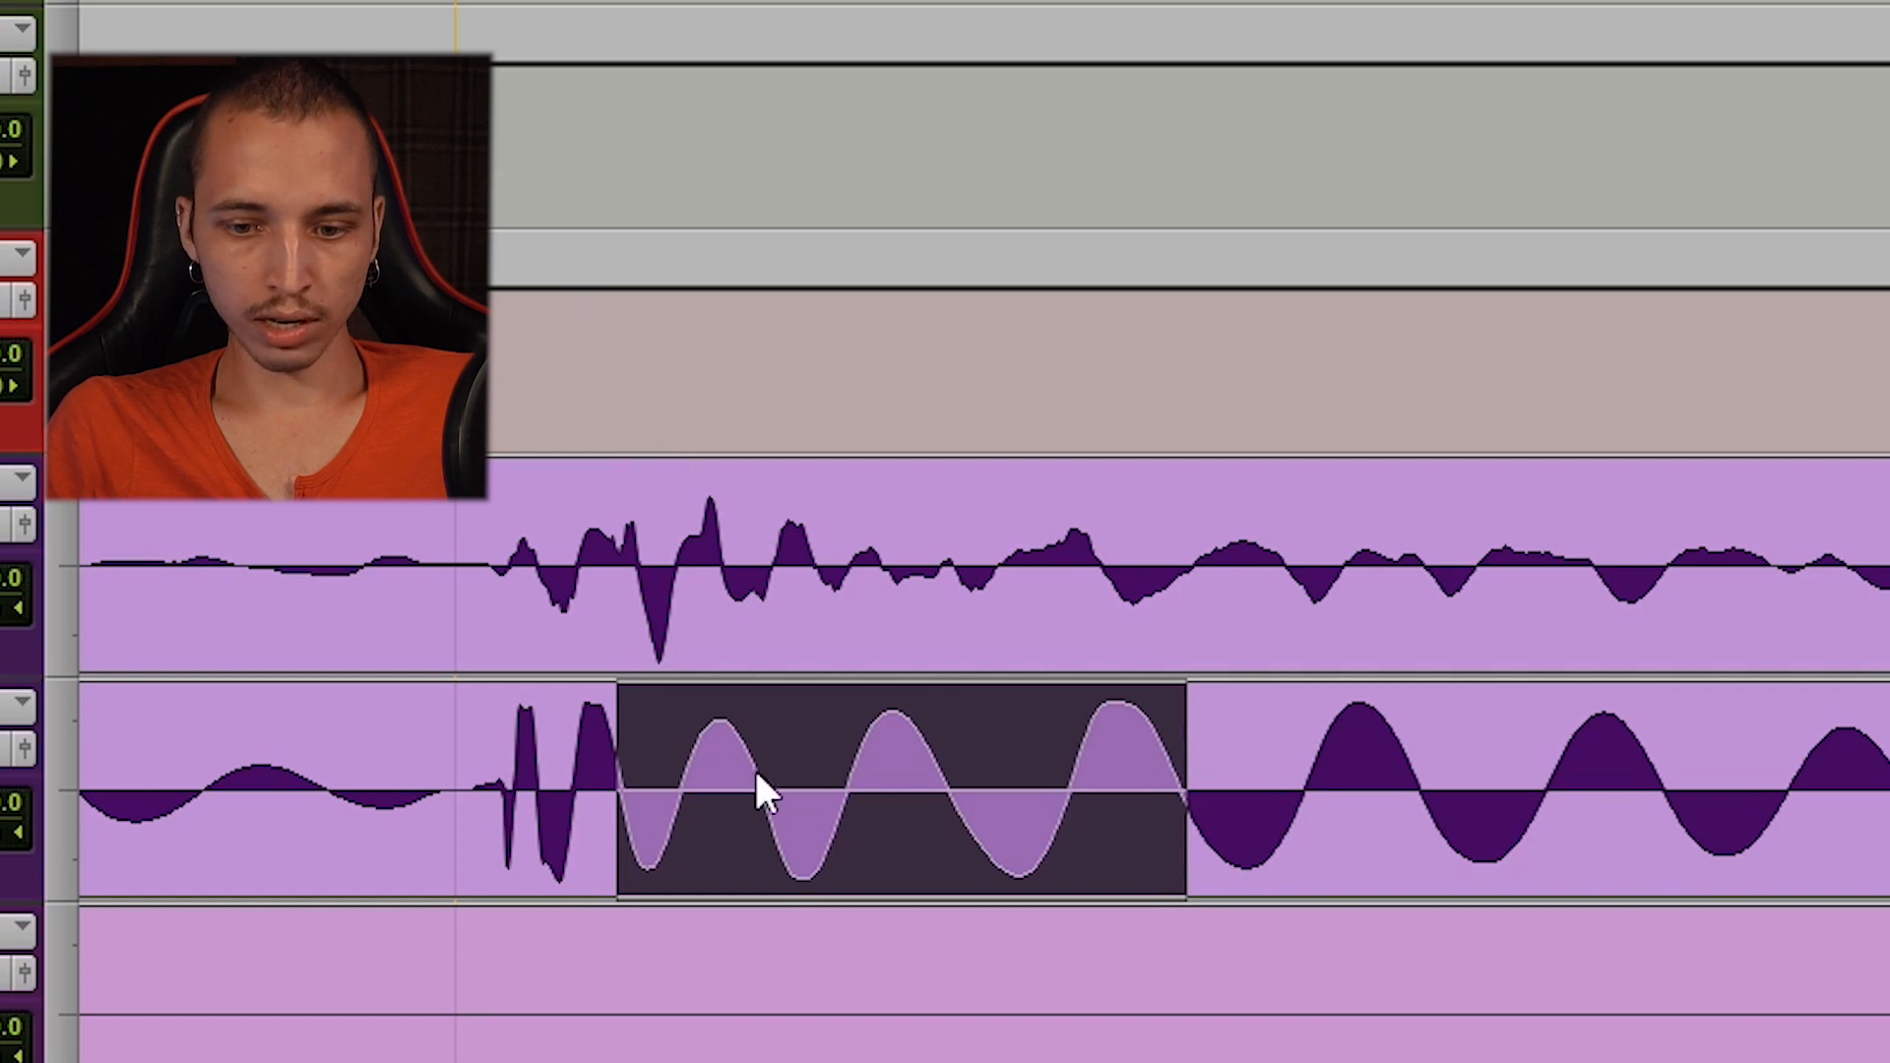
left_click(750, 764)
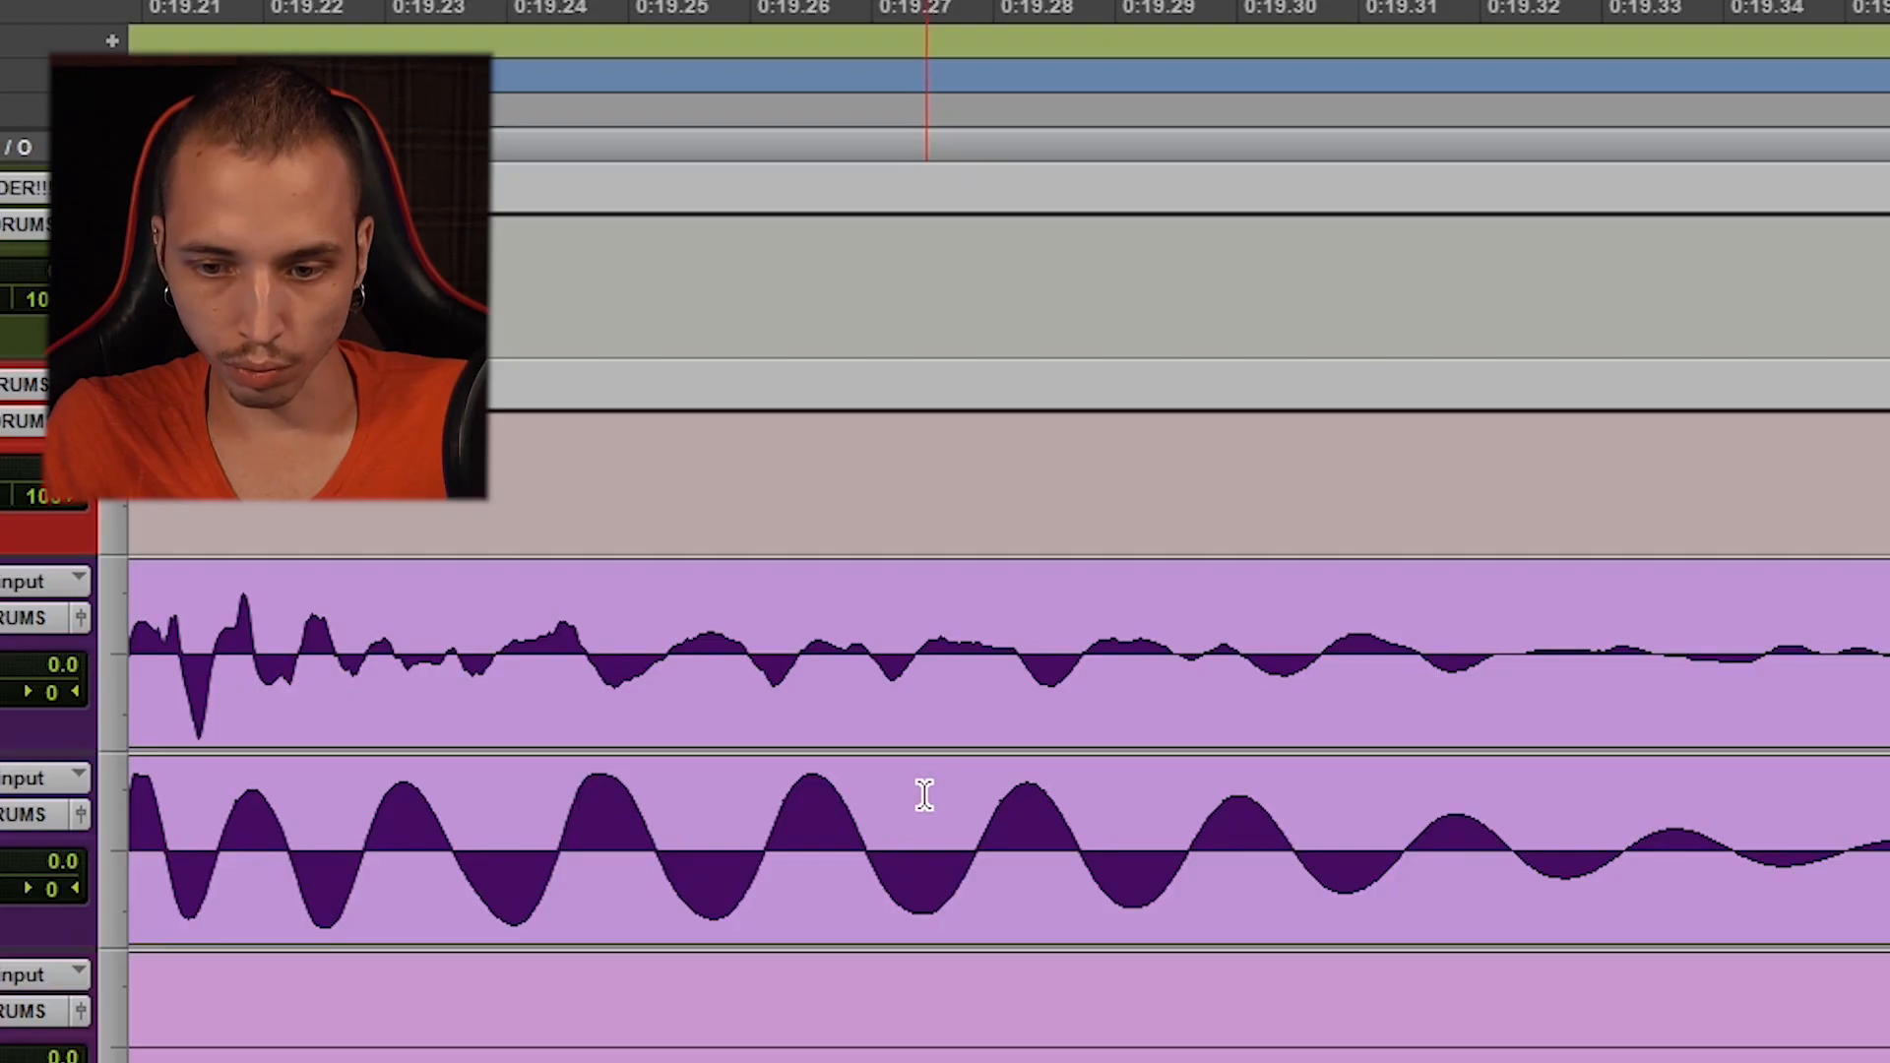
Select about four wave cycles in the middle of the kick hit on the lower kick track
left_click(877, 830)
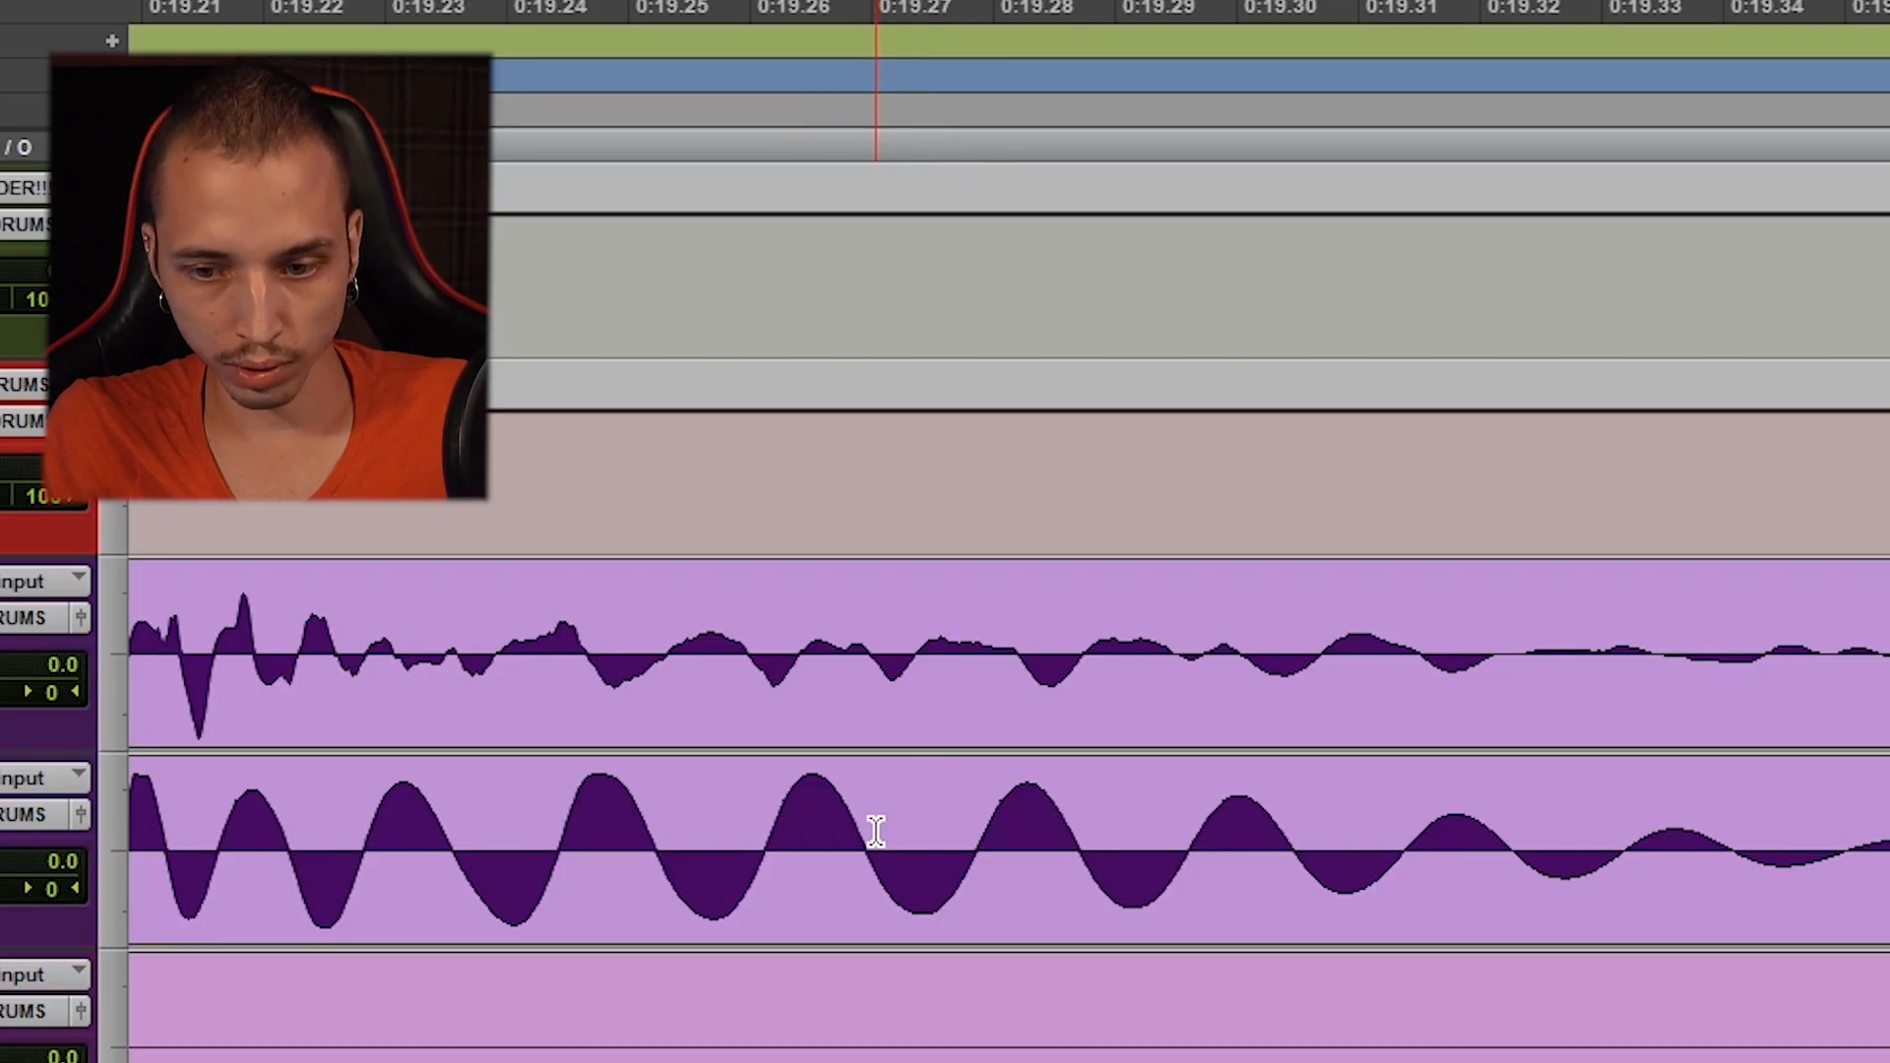
left_click(971, 827)
left_click(949, 814)
left_click(868, 791)
left_click(846, 808)
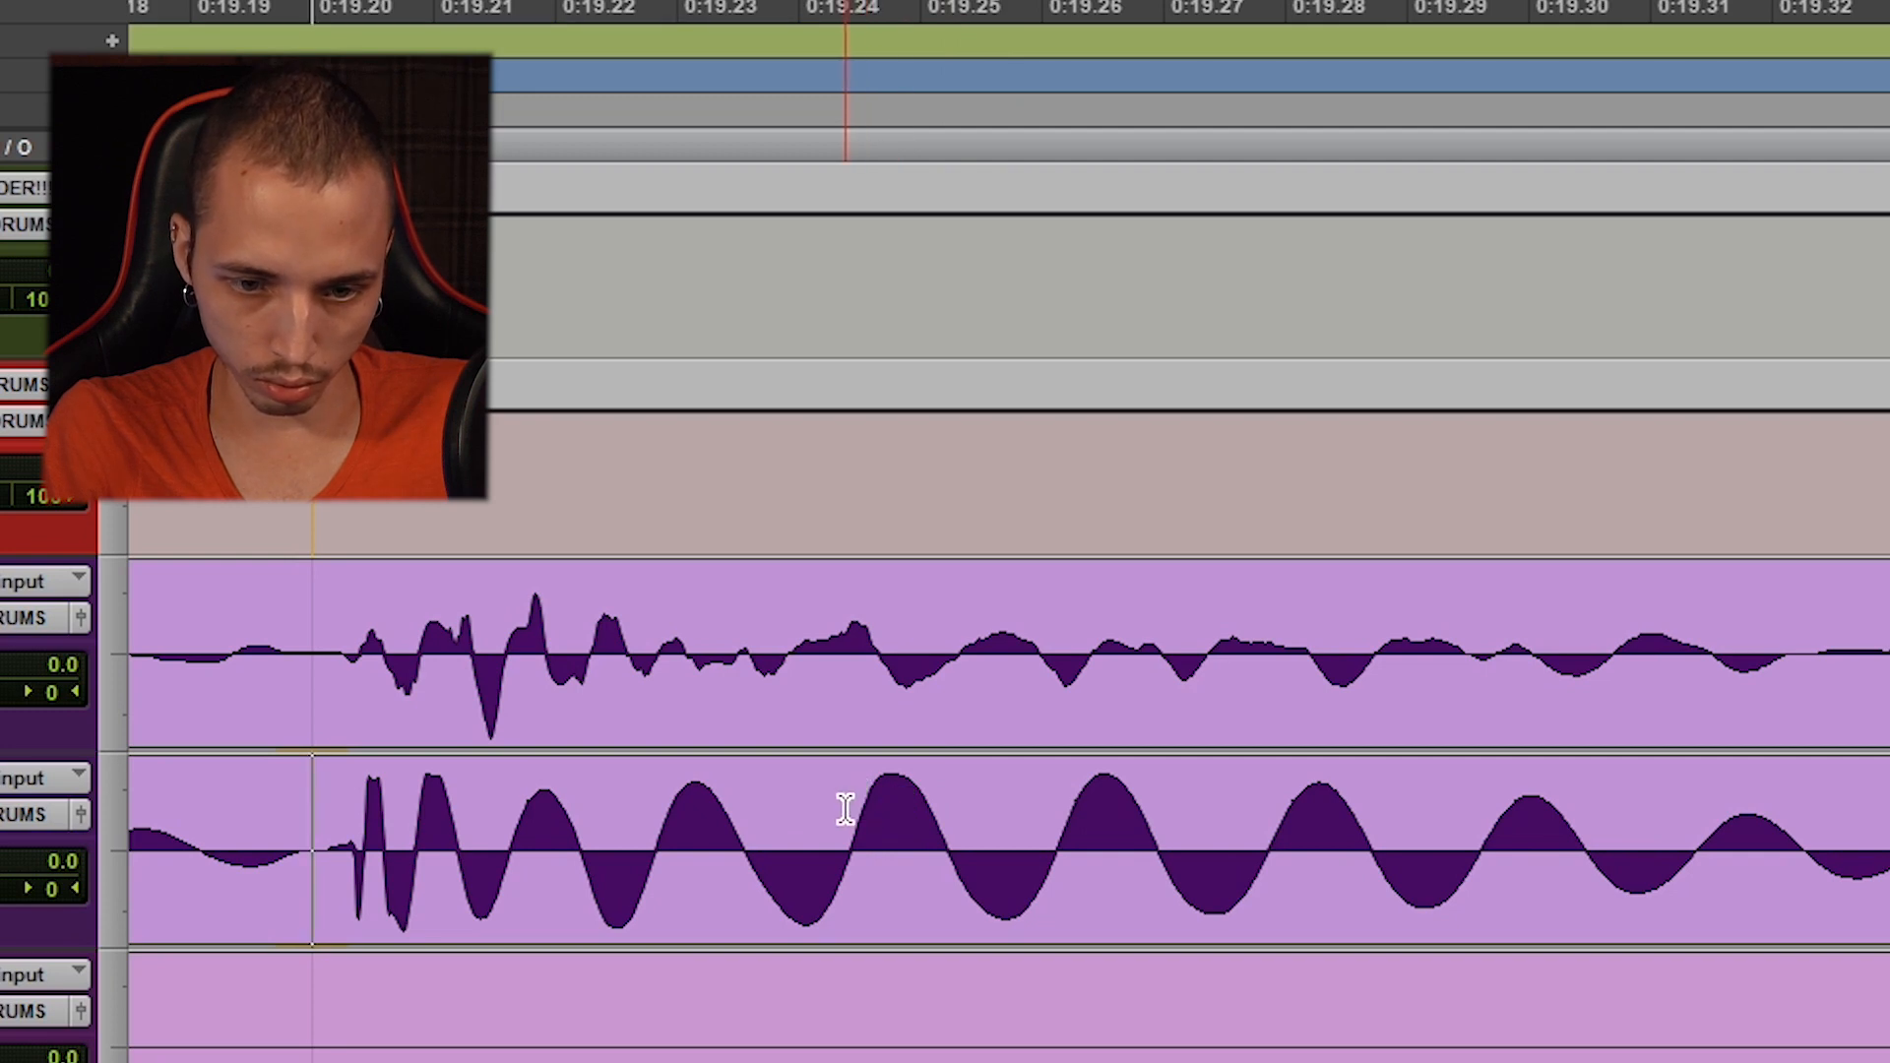
left_click_drag(848, 808, 1595, 814)
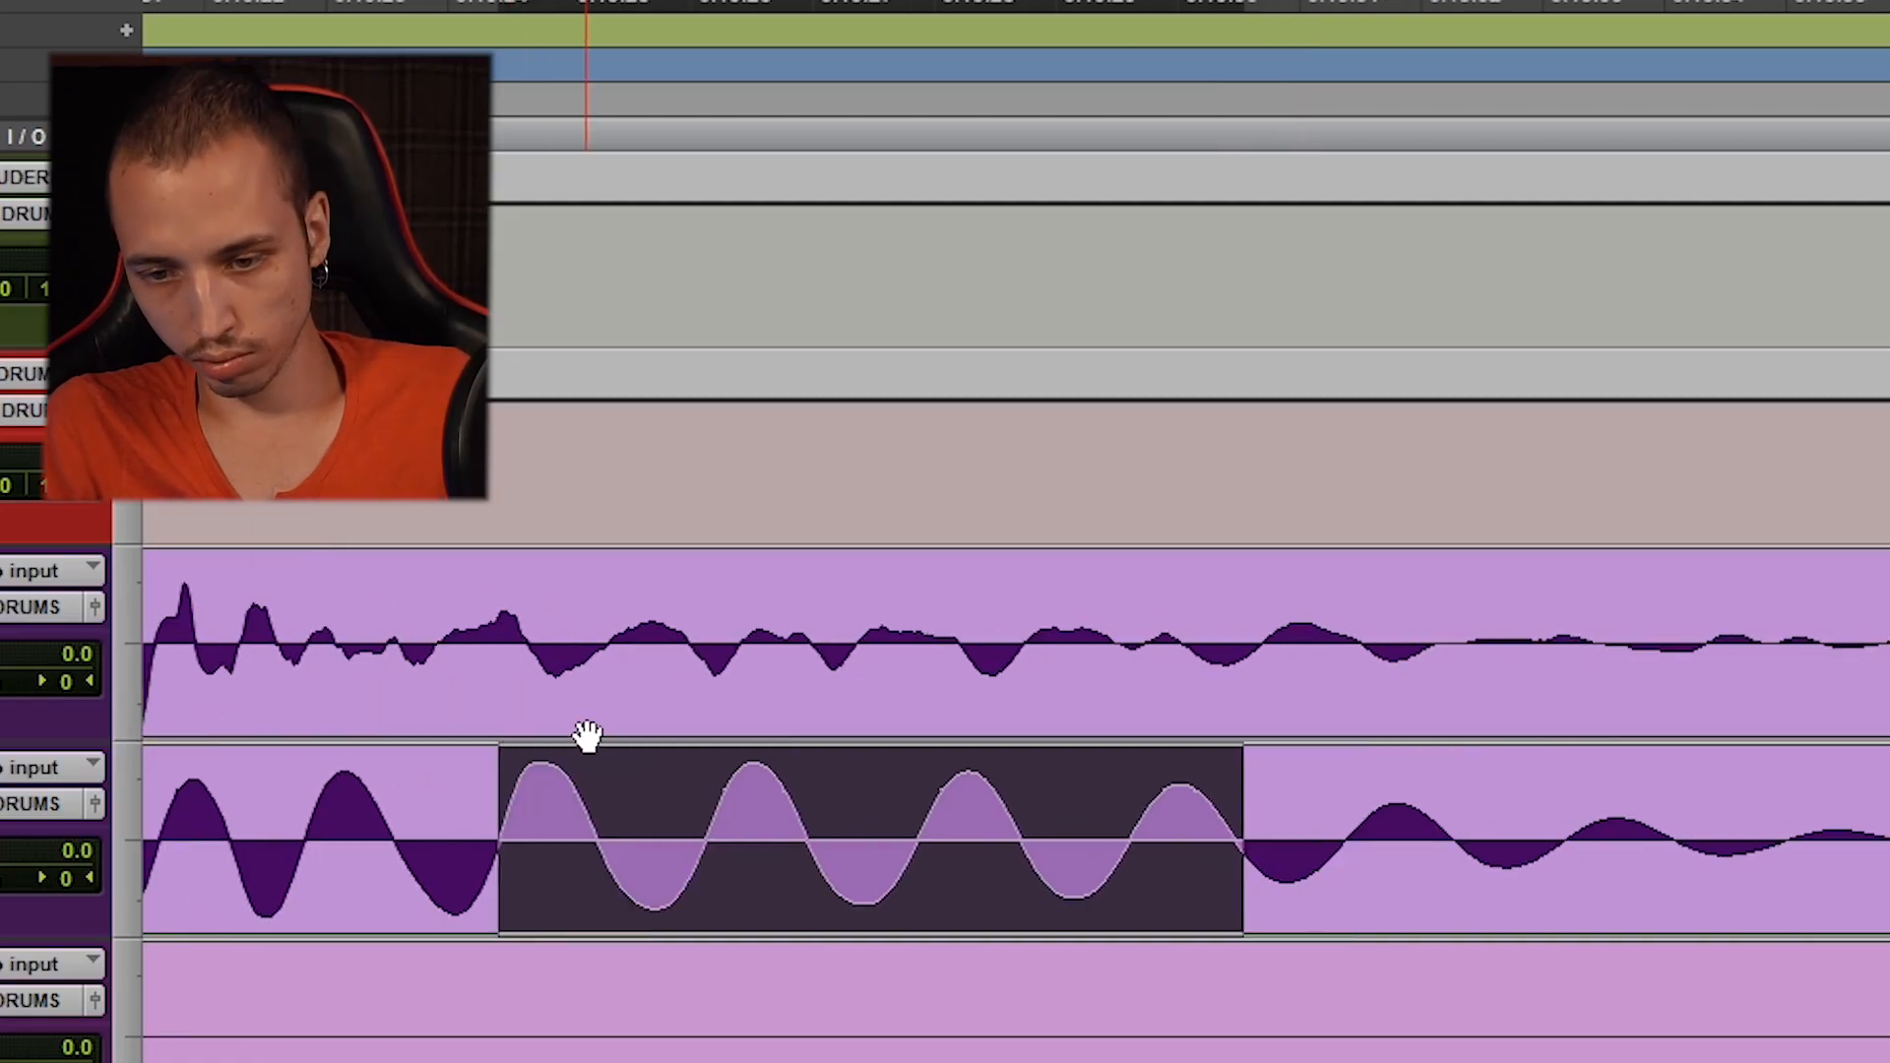
Select the decaying tail of the kick hit on the lower kick track
scroll(588, 735, "right", 3)
left_click(954, 836)
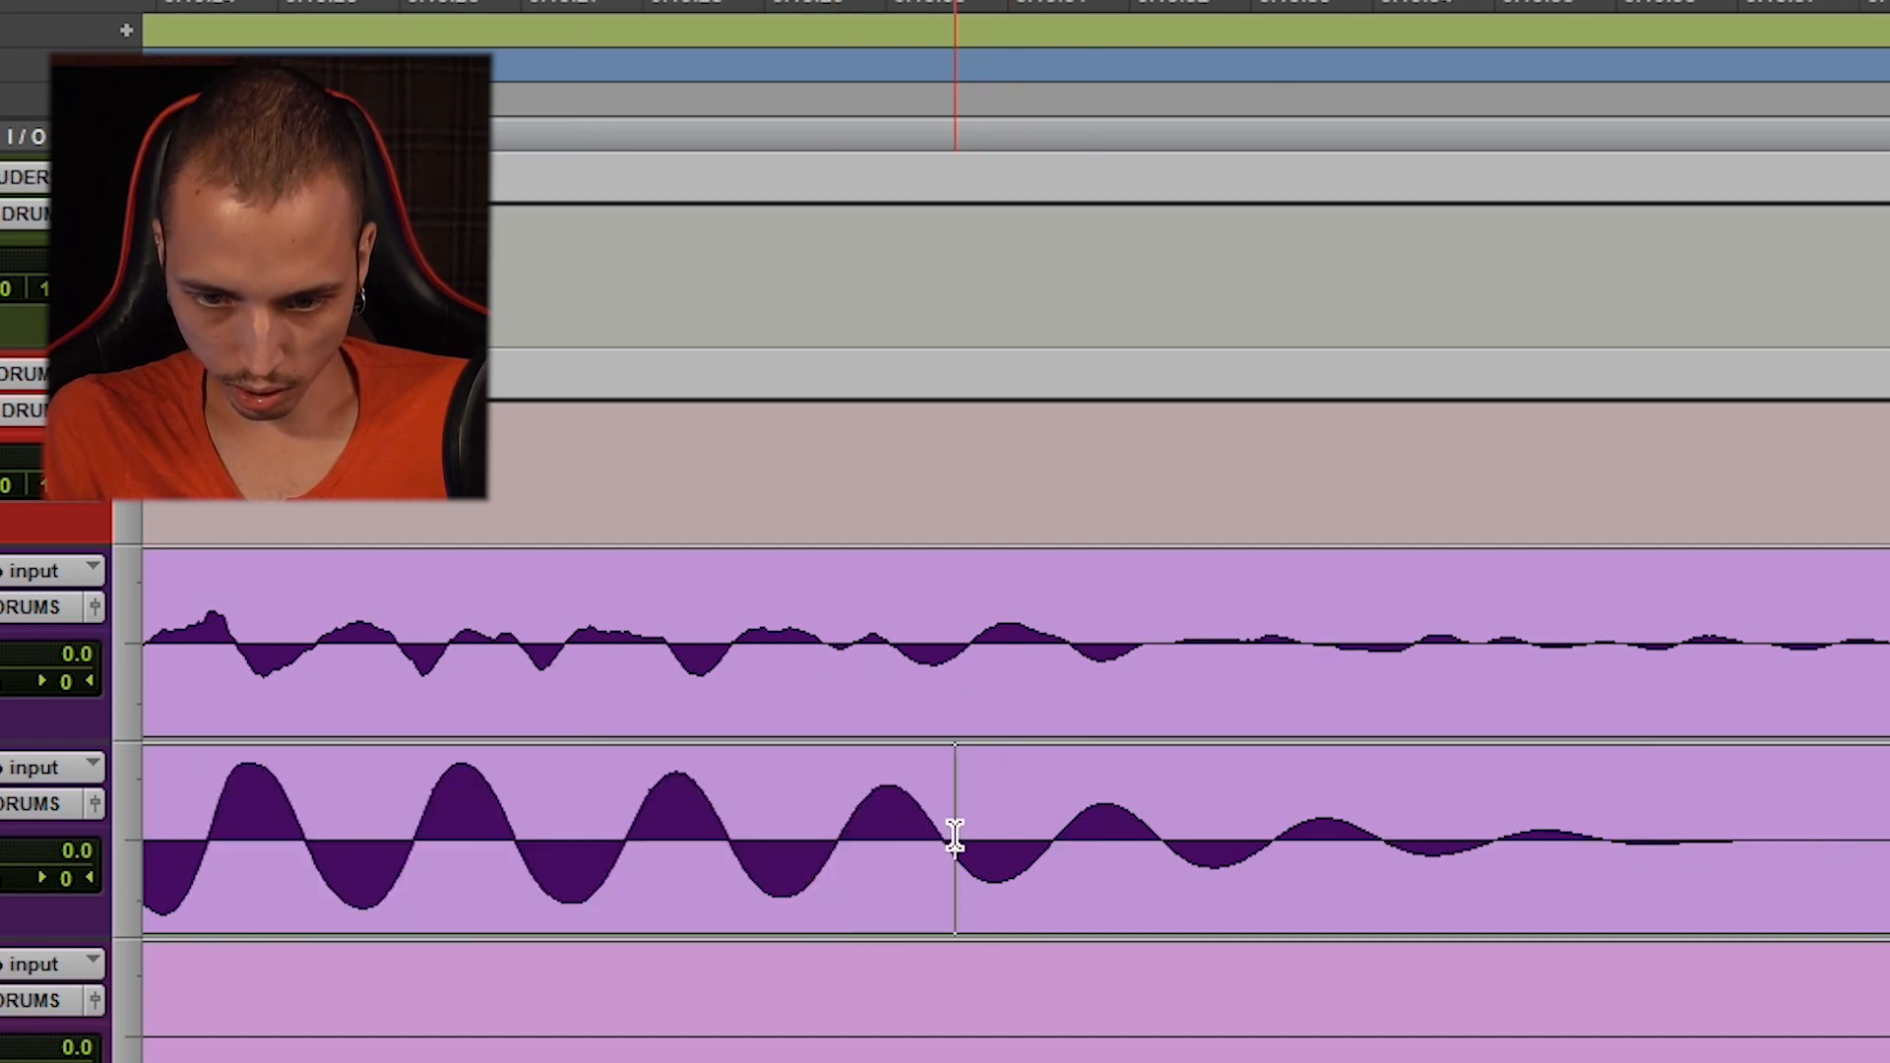
left_click_drag(955, 837, 1889, 821)
Examine the hits on the tracks below the kicks, both up close and against the grid around REFRÃO 1
key("r")
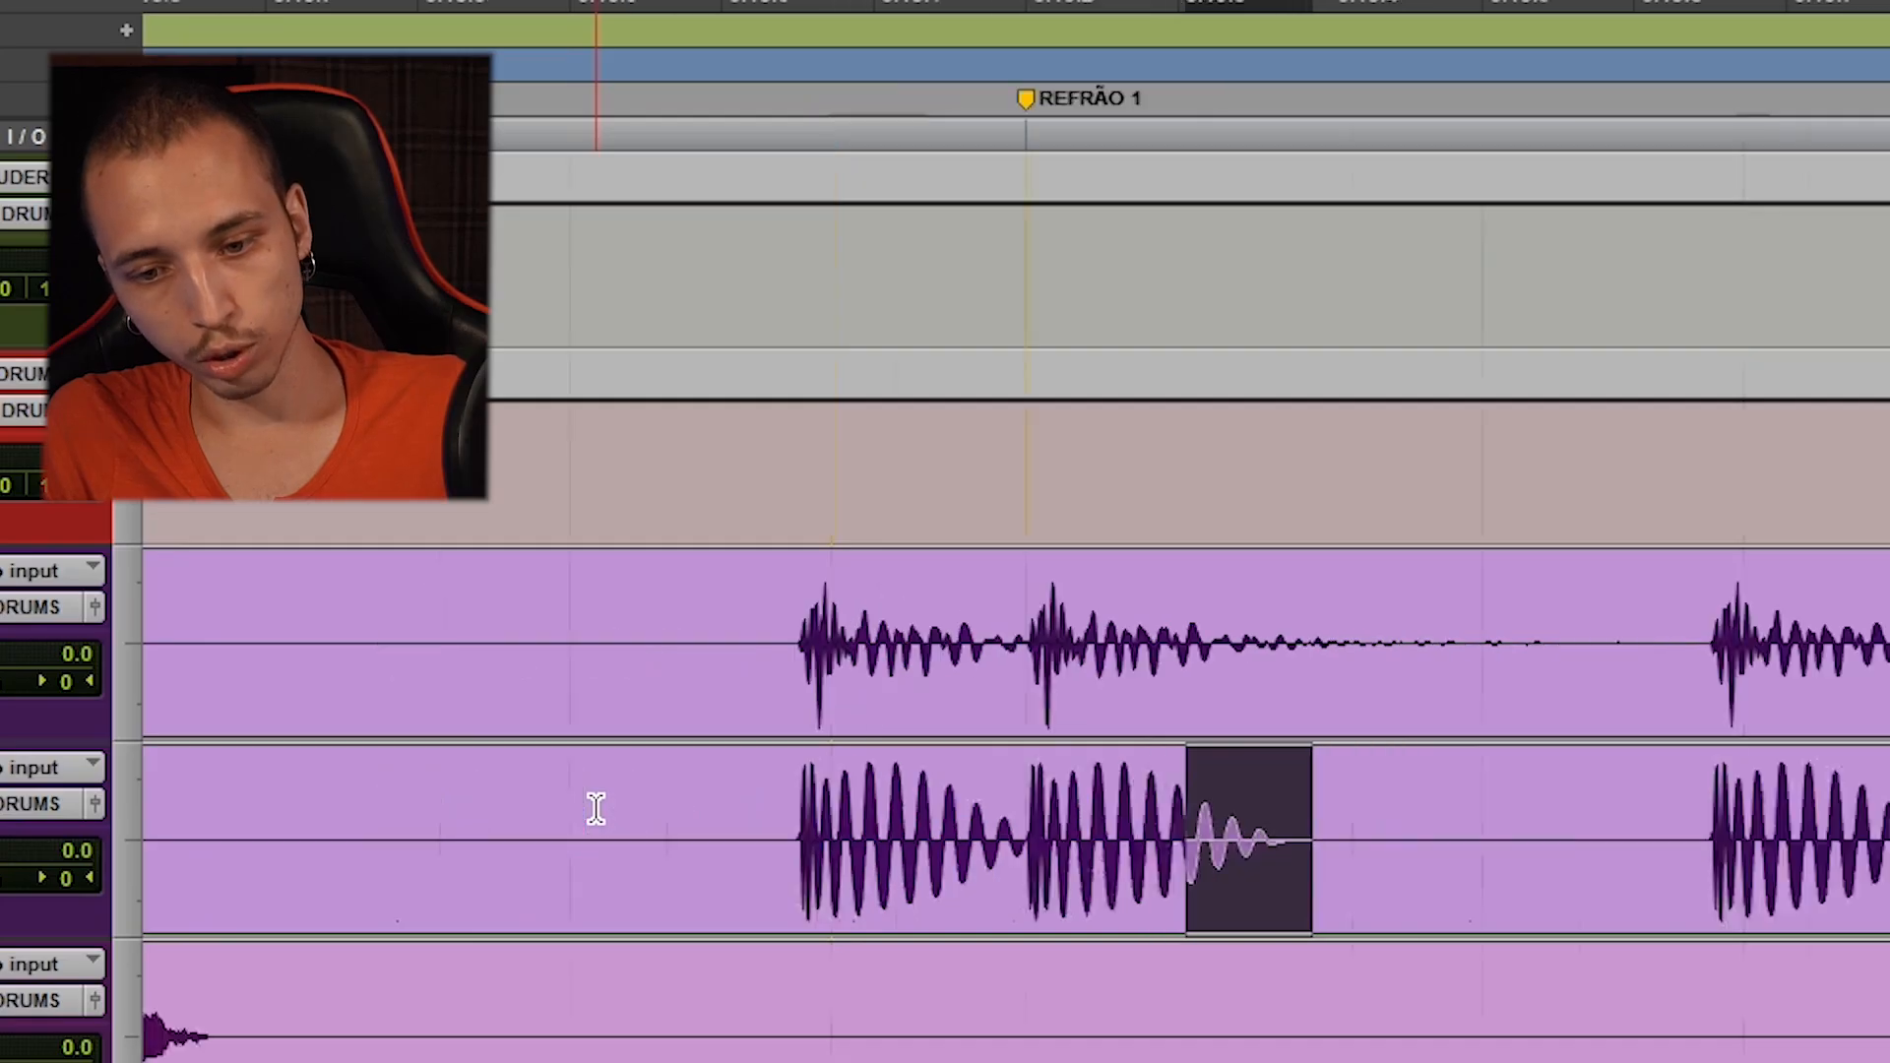
key("r")
scroll(768, 867, "down", 2)
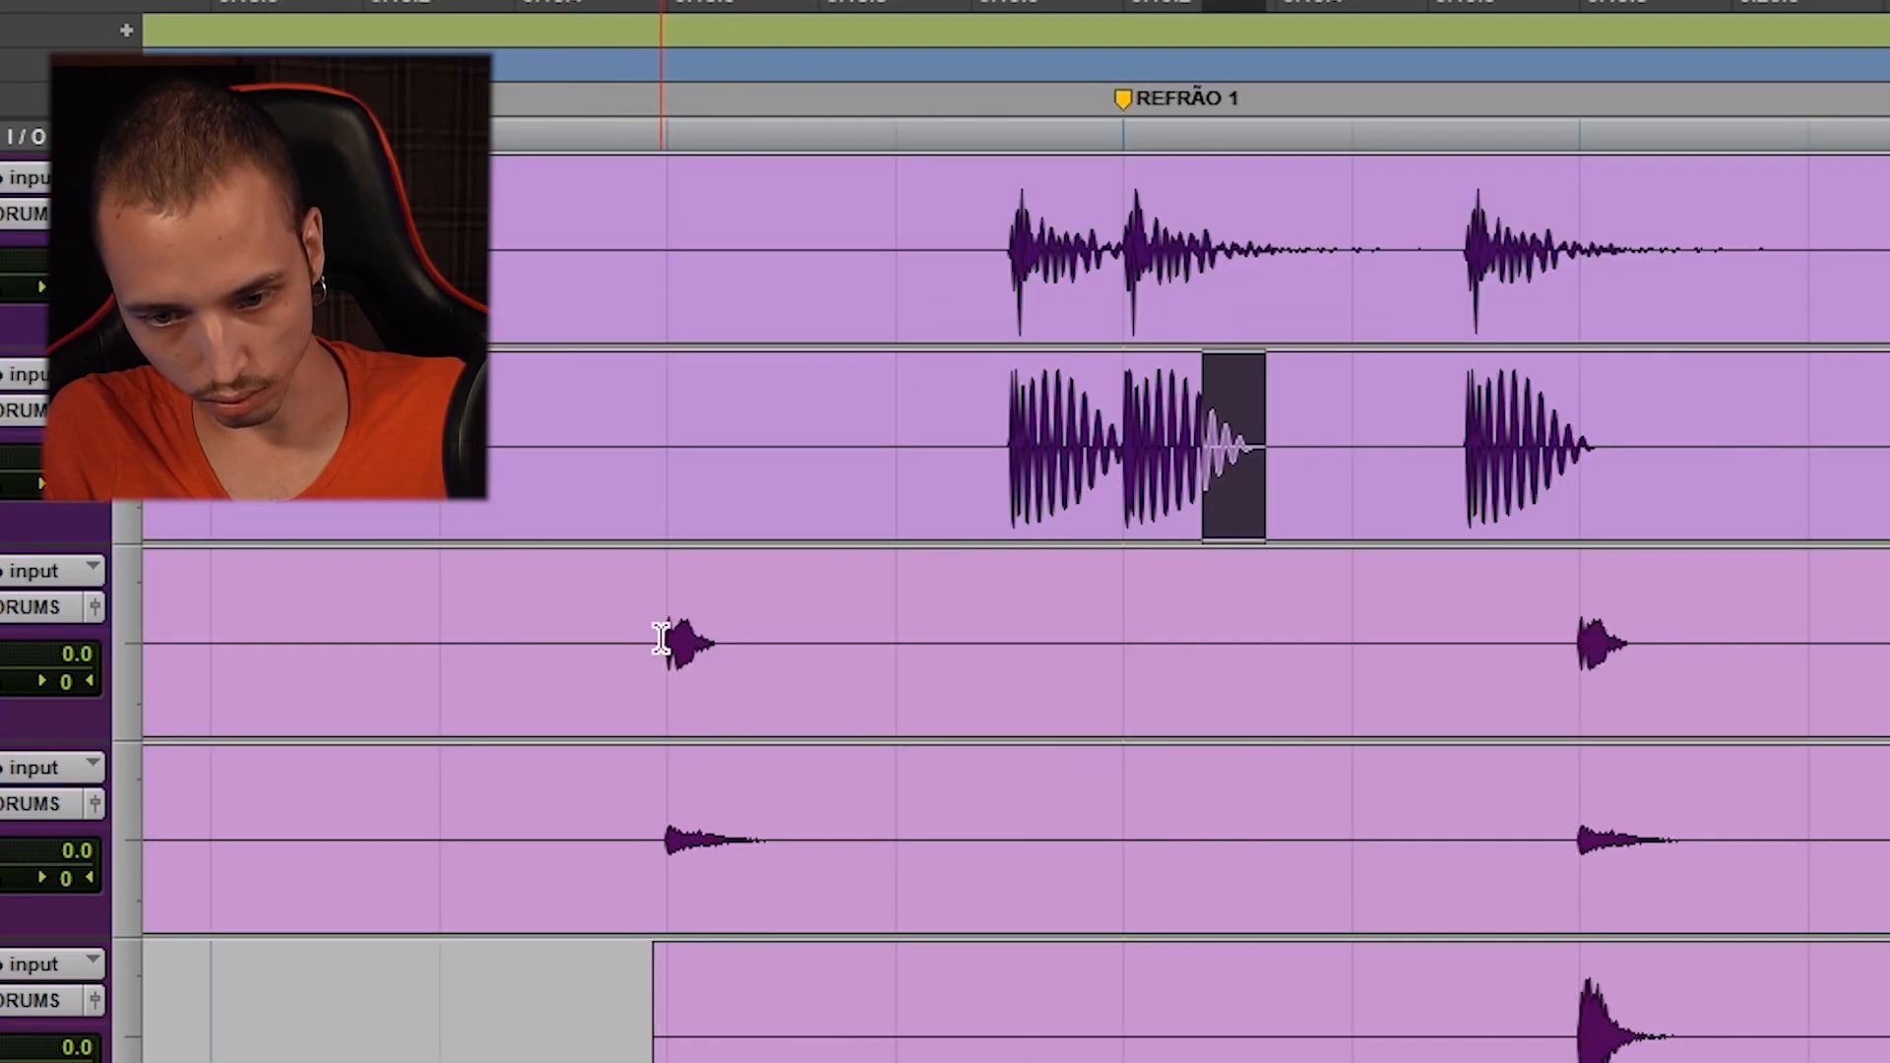
scroll(667, 630, "up", 1)
scroll(725, 633, "up", 5)
scroll(1378, 640, "up", 2)
scroll(1397, 637, "right", 6)
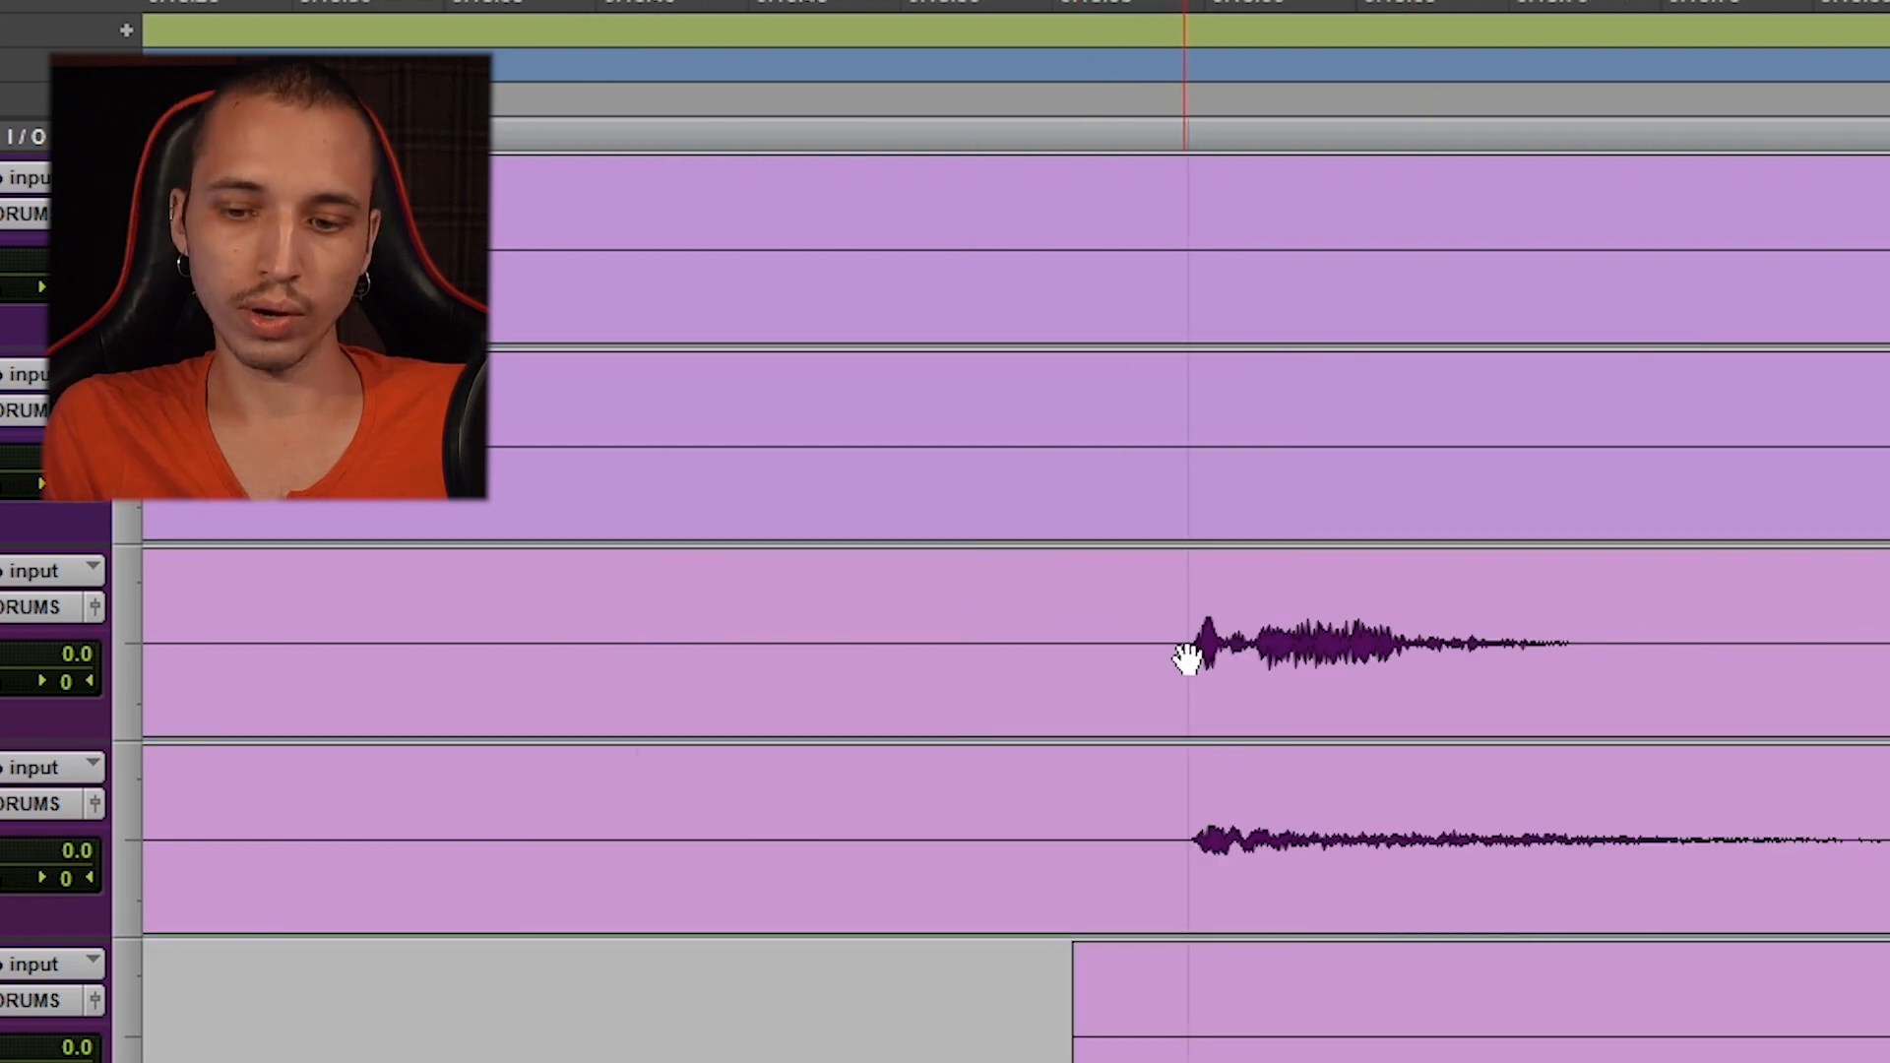
scroll(1188, 658, "down", 4)
scroll(1186, 650, "up", 2)
scroll(1198, 678, "up", 1)
scroll(1098, 784, "down", 2)
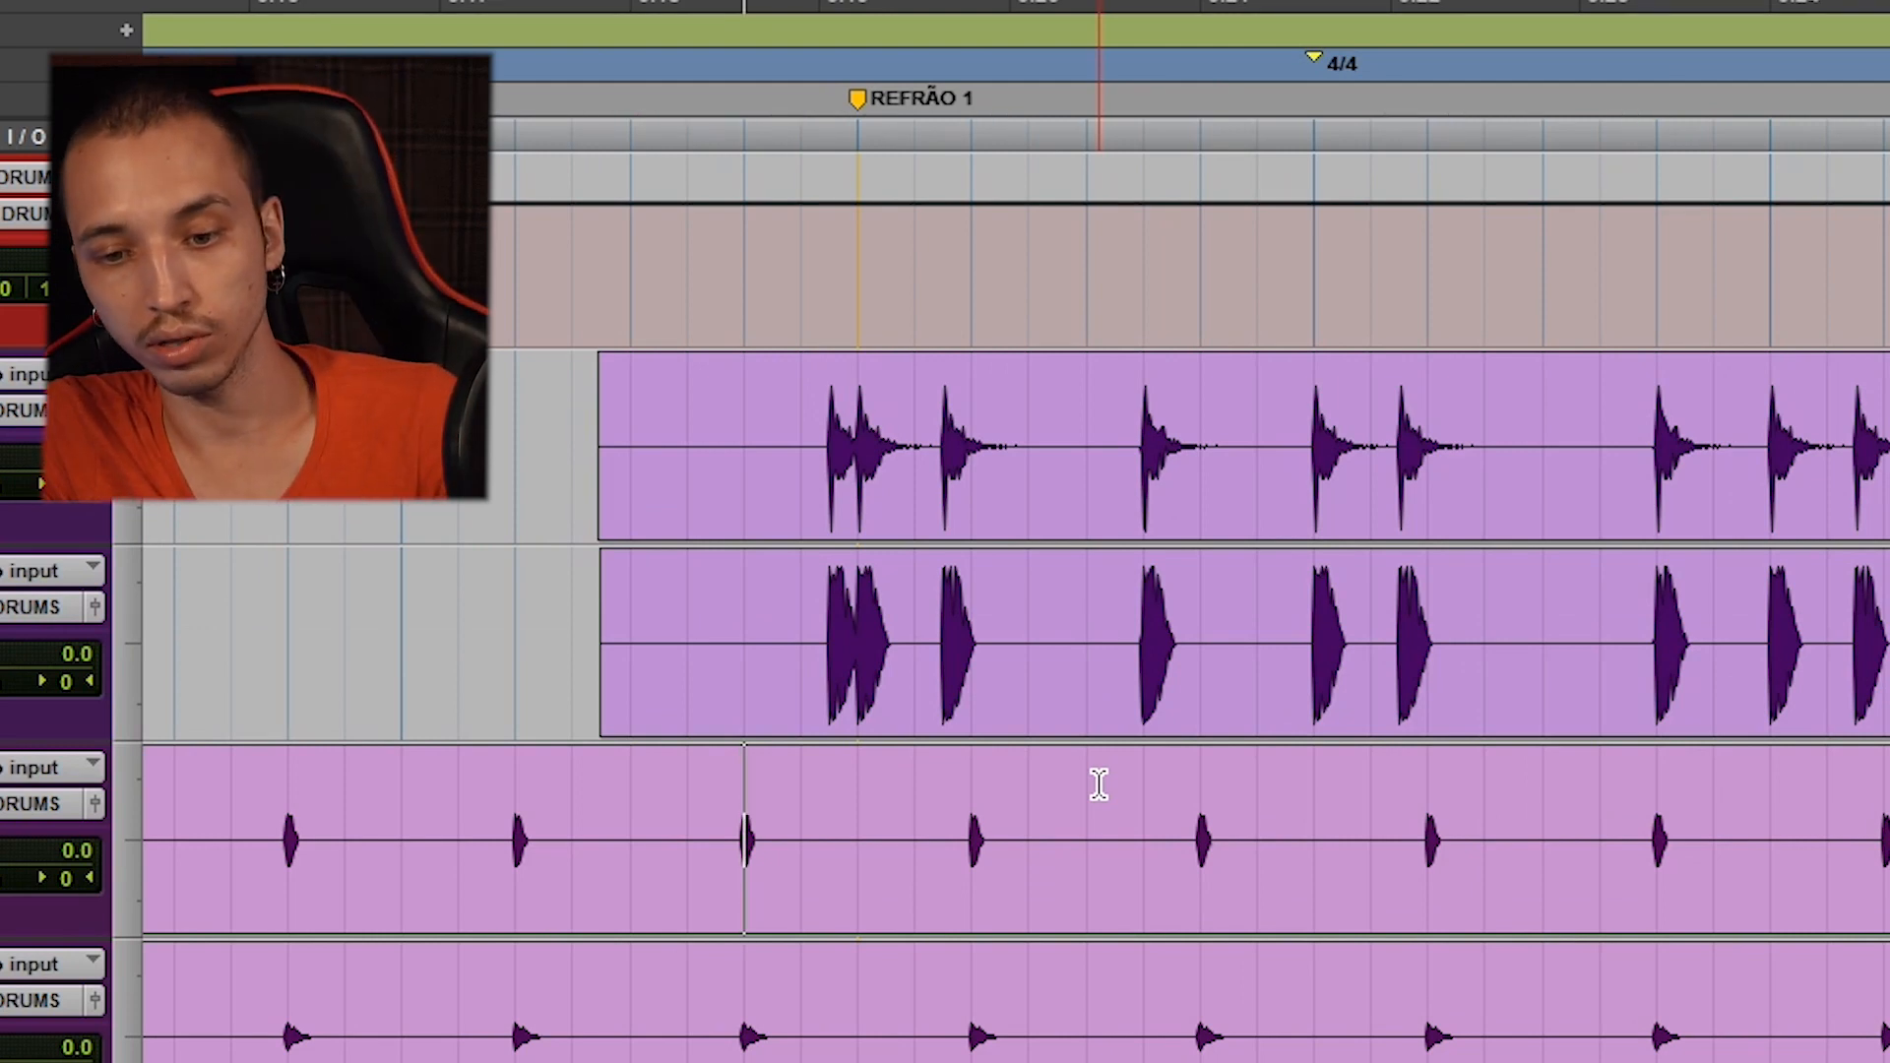
scroll(1060, 835, "right", 3)
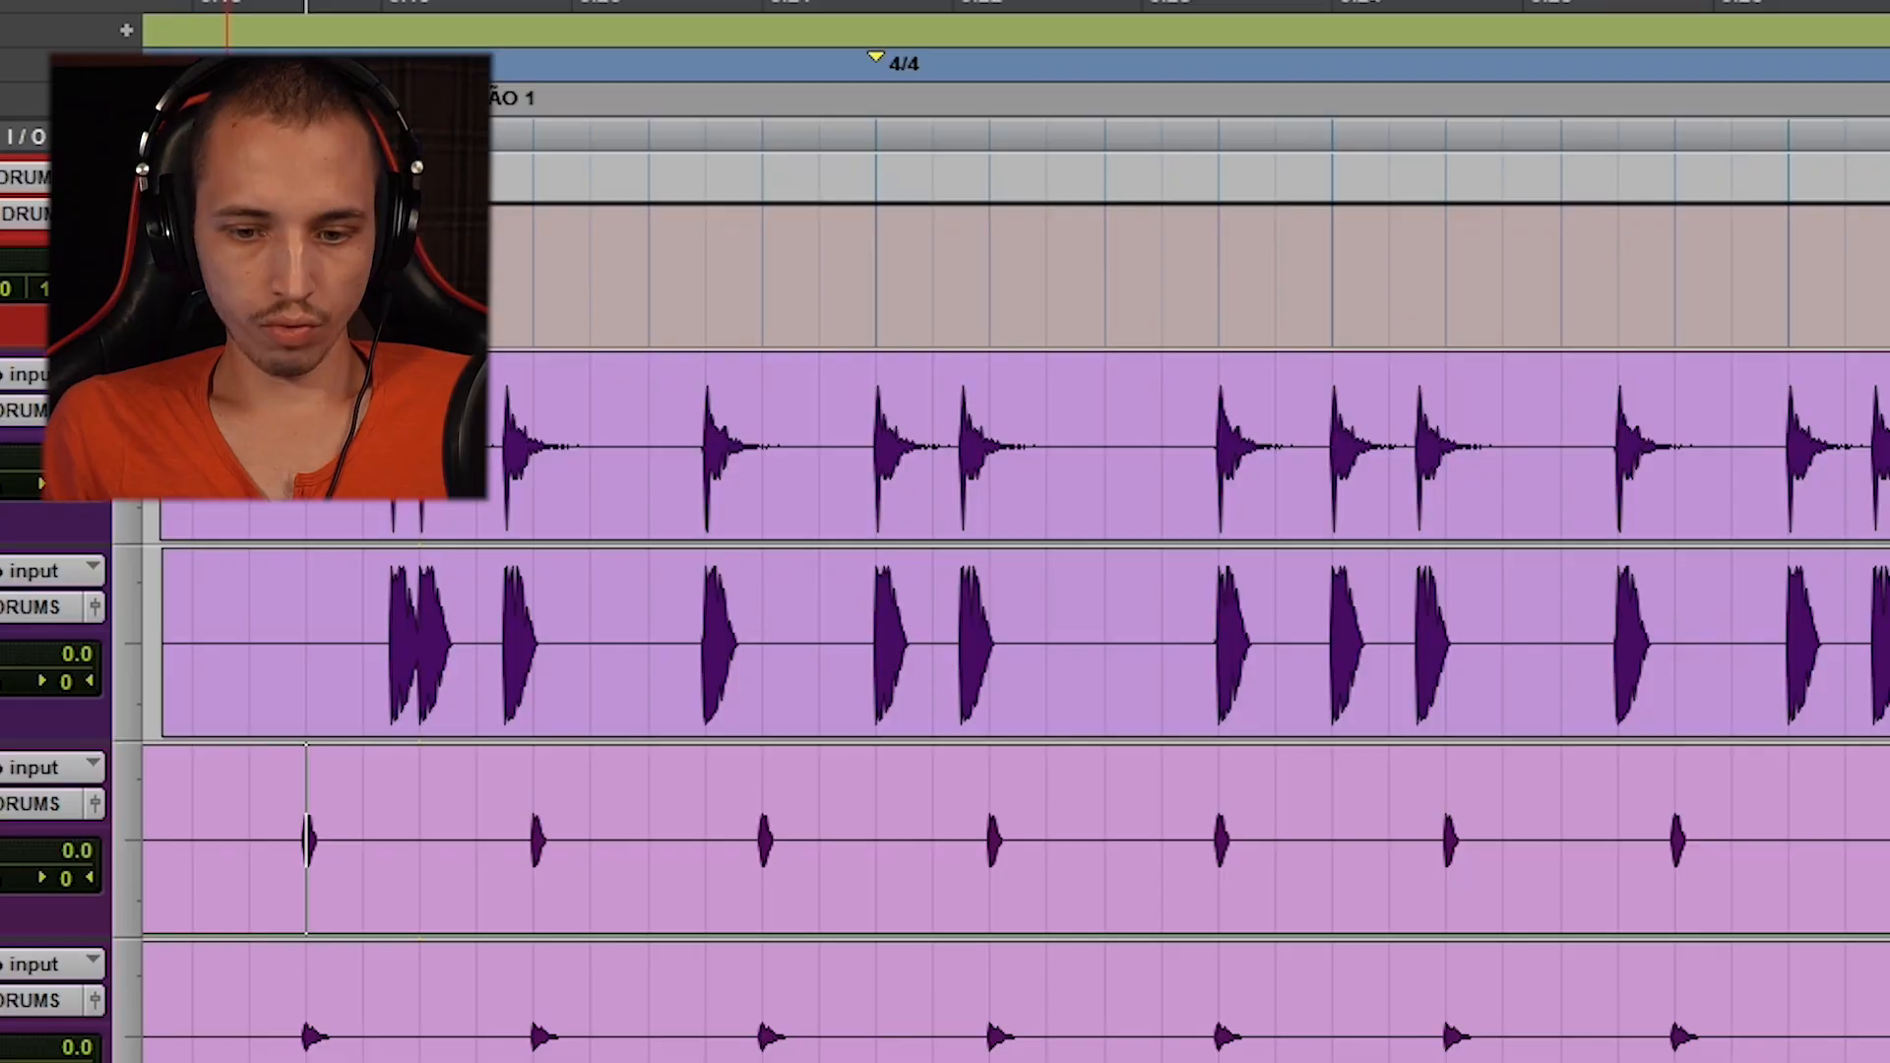
Select the run of hits on the upper of the two loud snare tracks and play it back
left_click(532, 6)
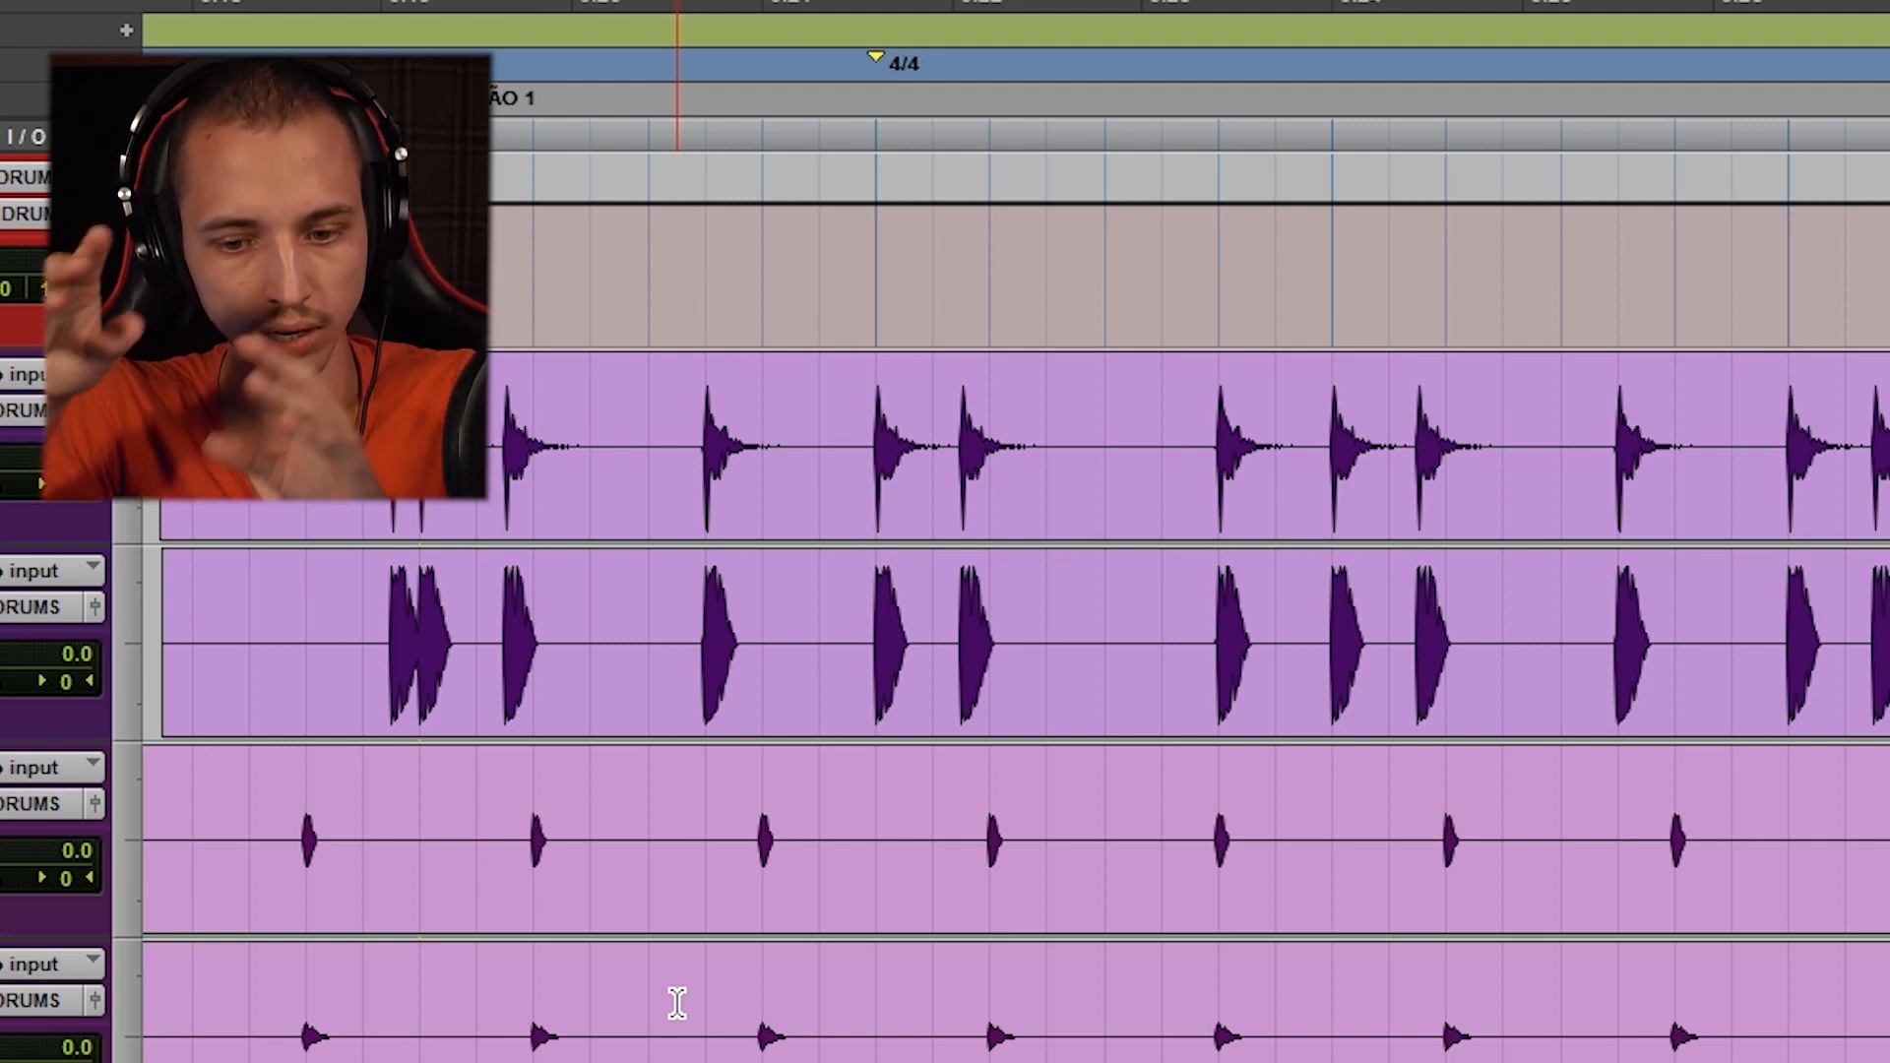
left_click(646, 977)
left_click(637, 981)
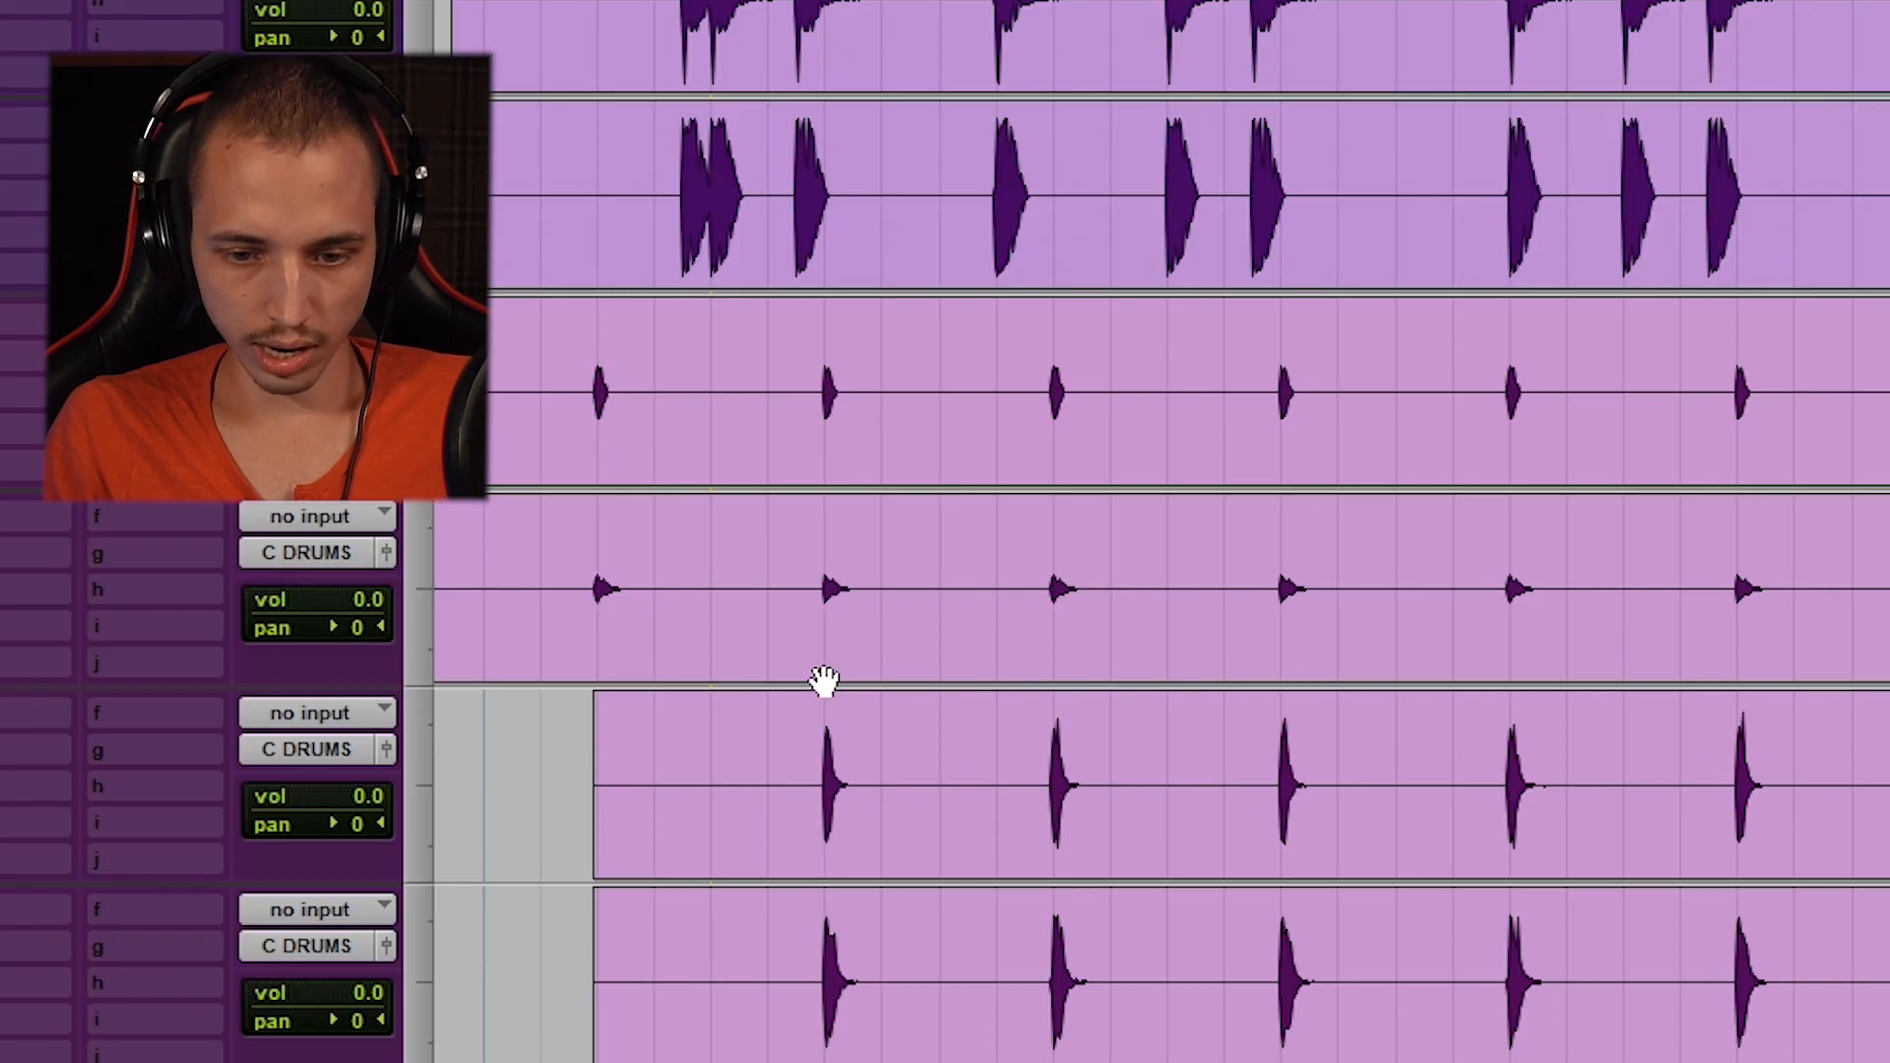
left_click_drag(771, 752, 1649, 764)
key("space")
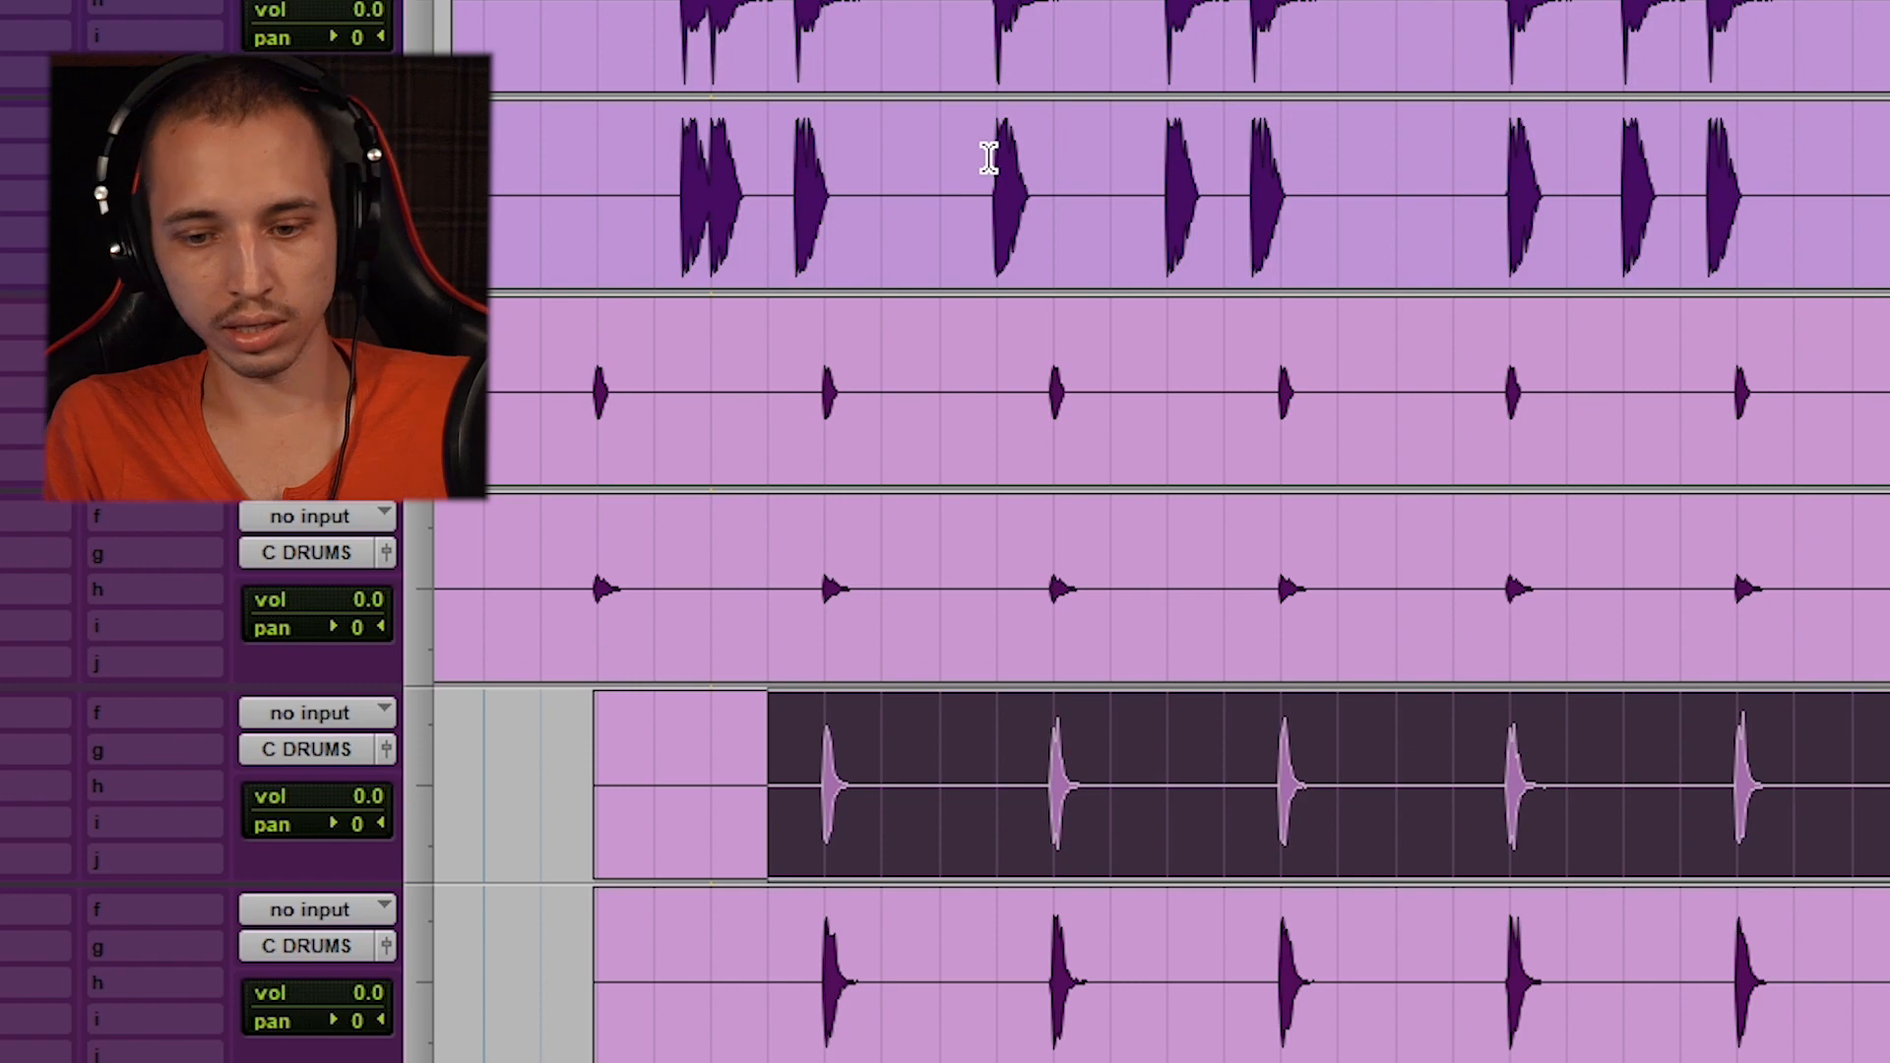
Select a single hit on the upper loud snare track and inspect its waveform up close
key("t")
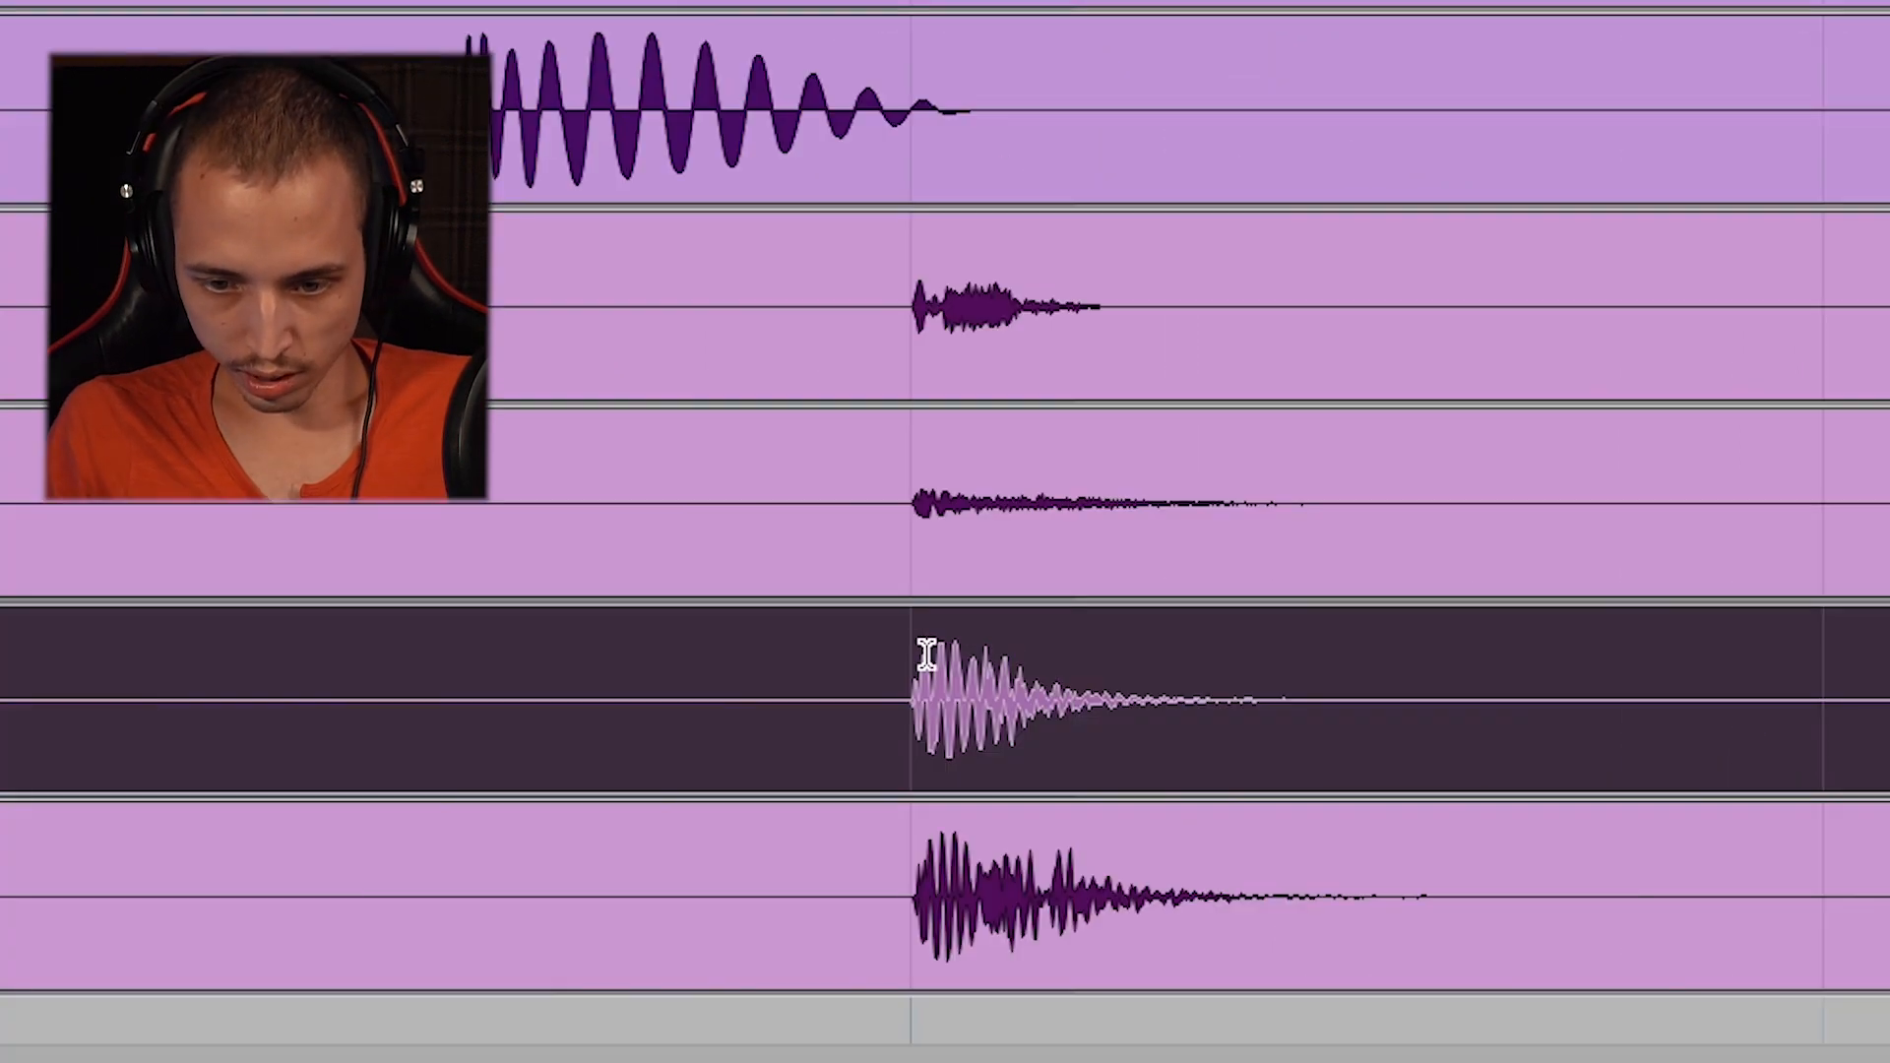
left_click_drag(866, 655, 1480, 645)
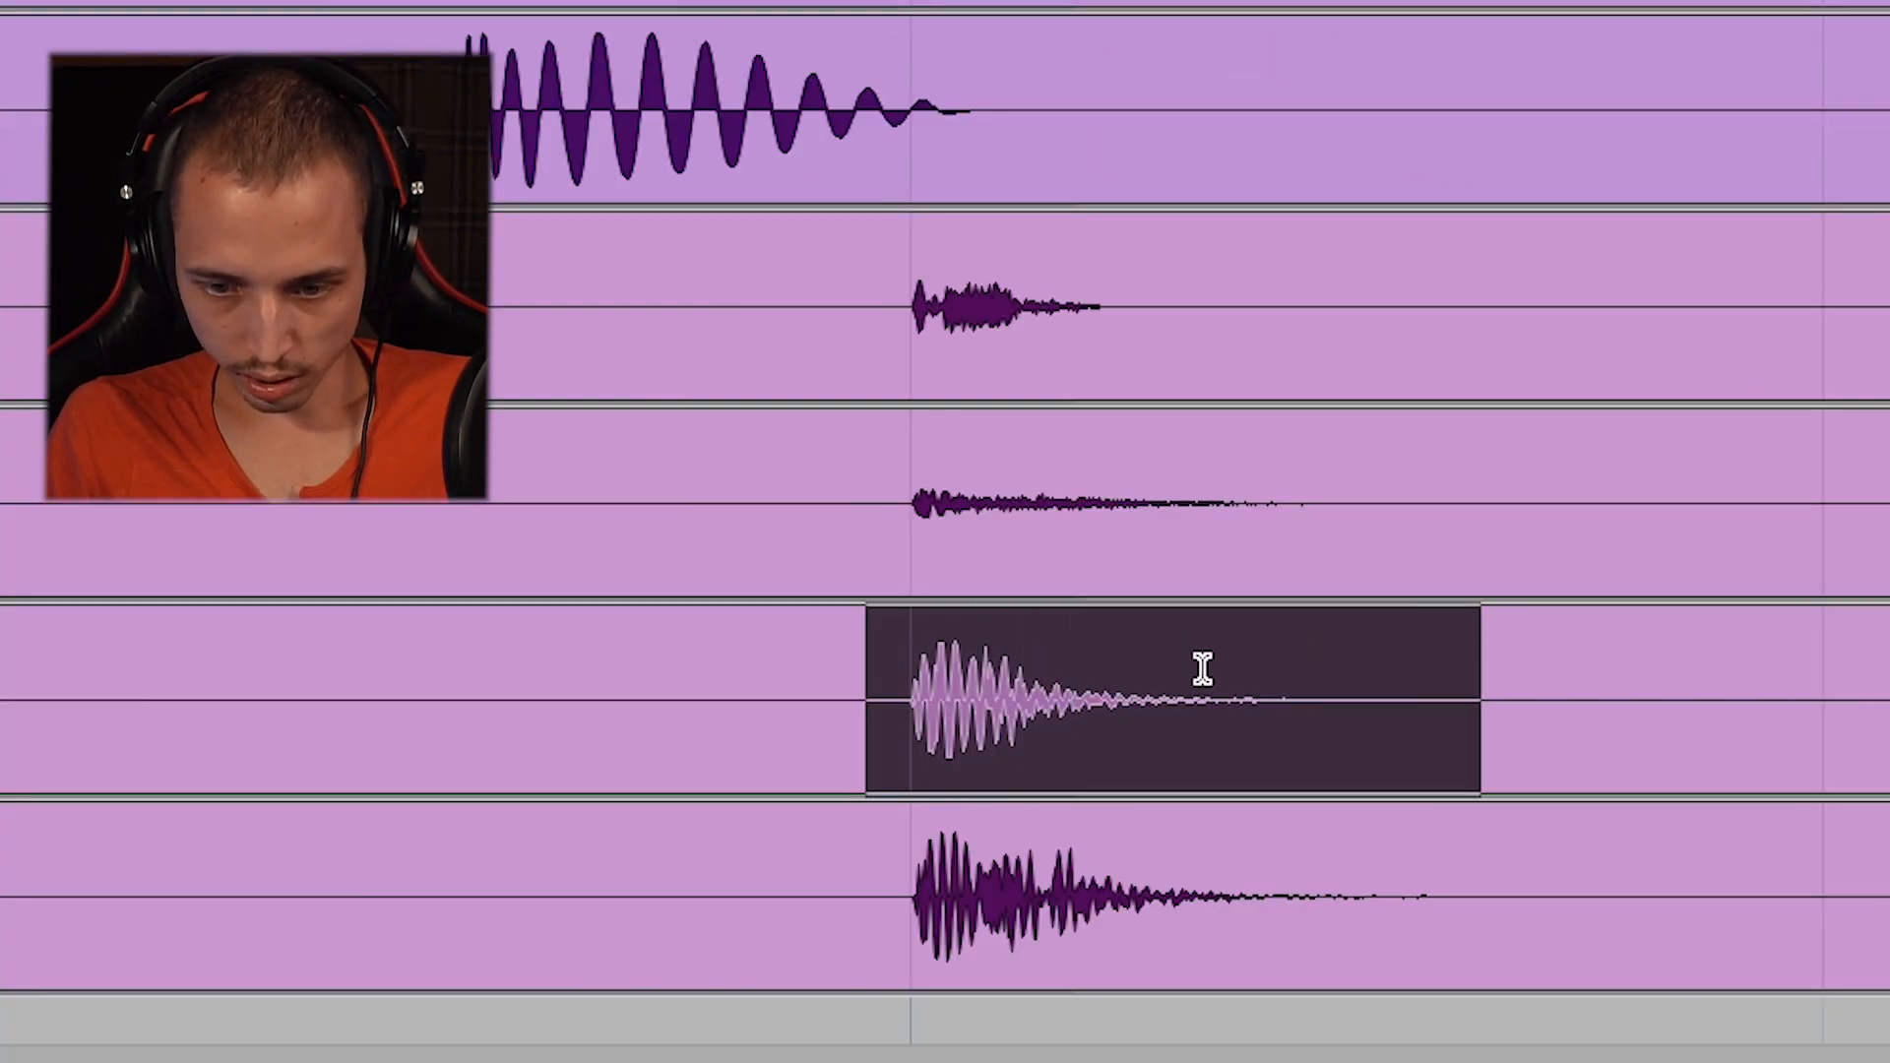
key("t")
key("t")
scroll(1237, 679, "right", 3)
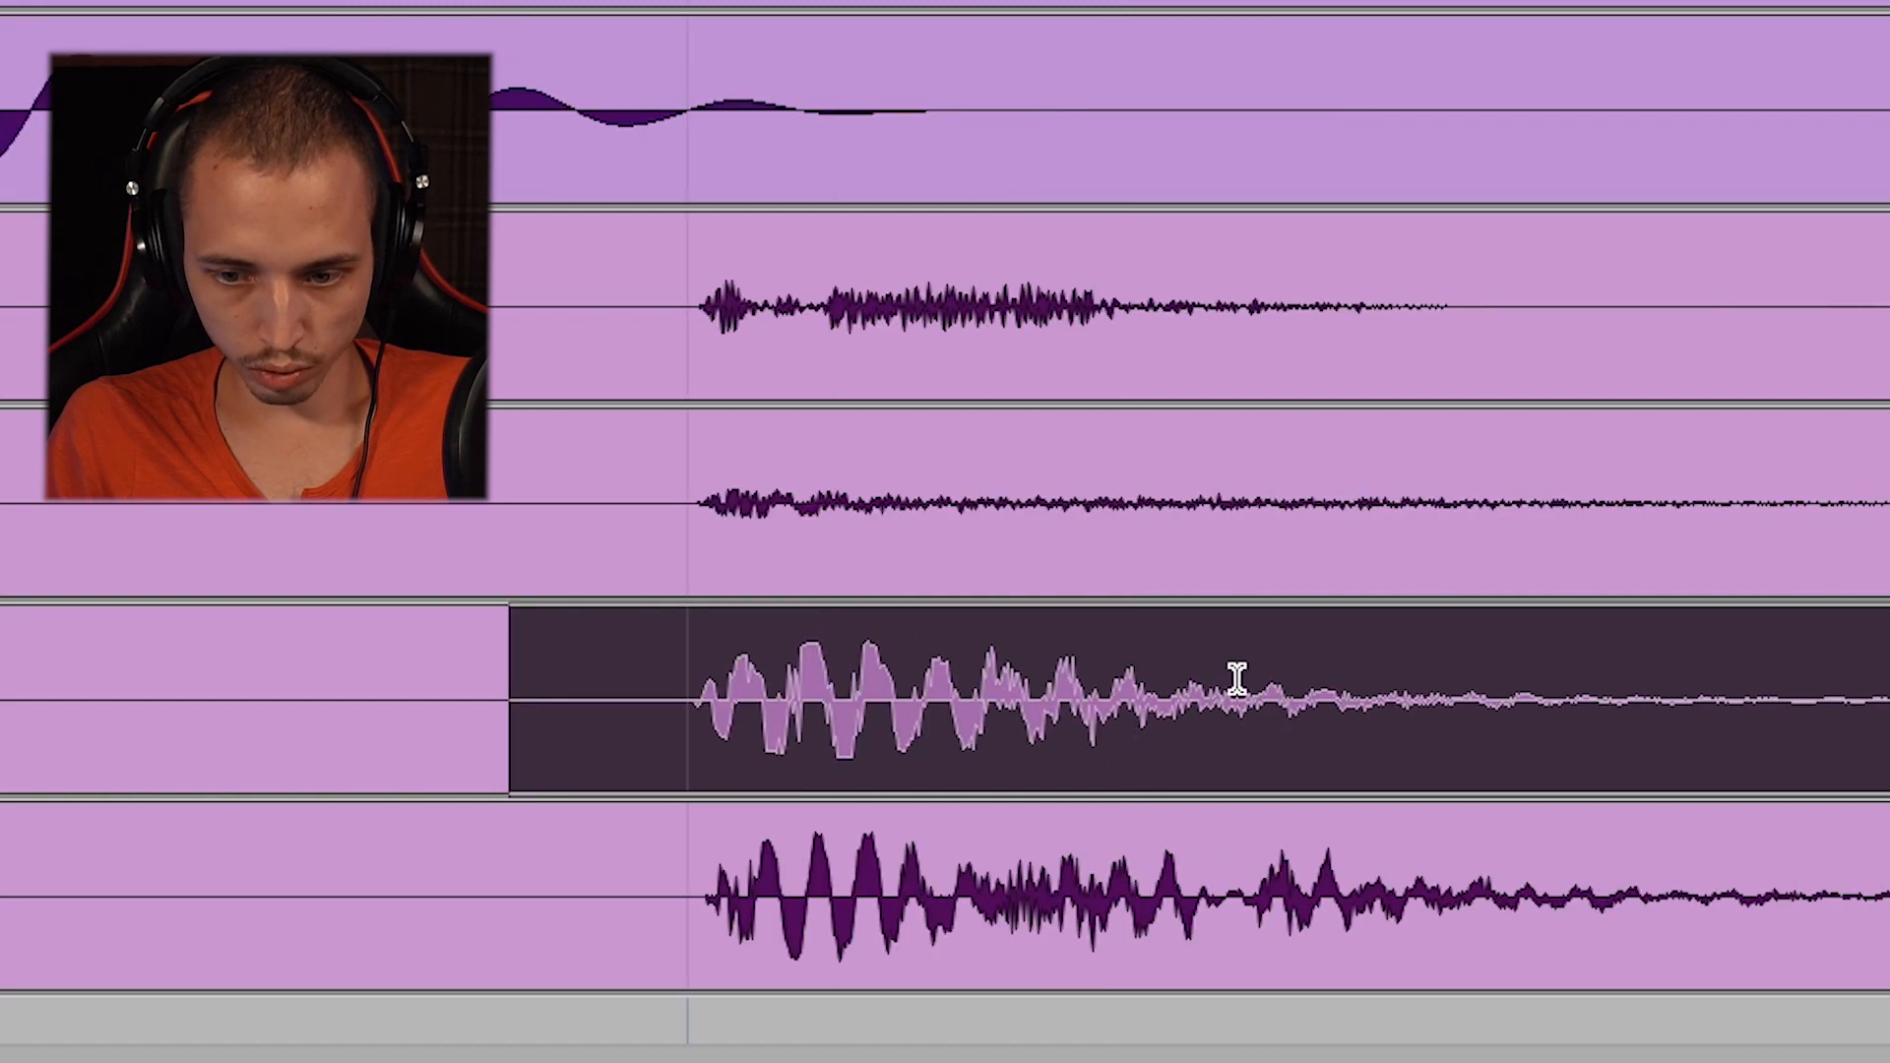
scroll(1236, 680, "right", 3)
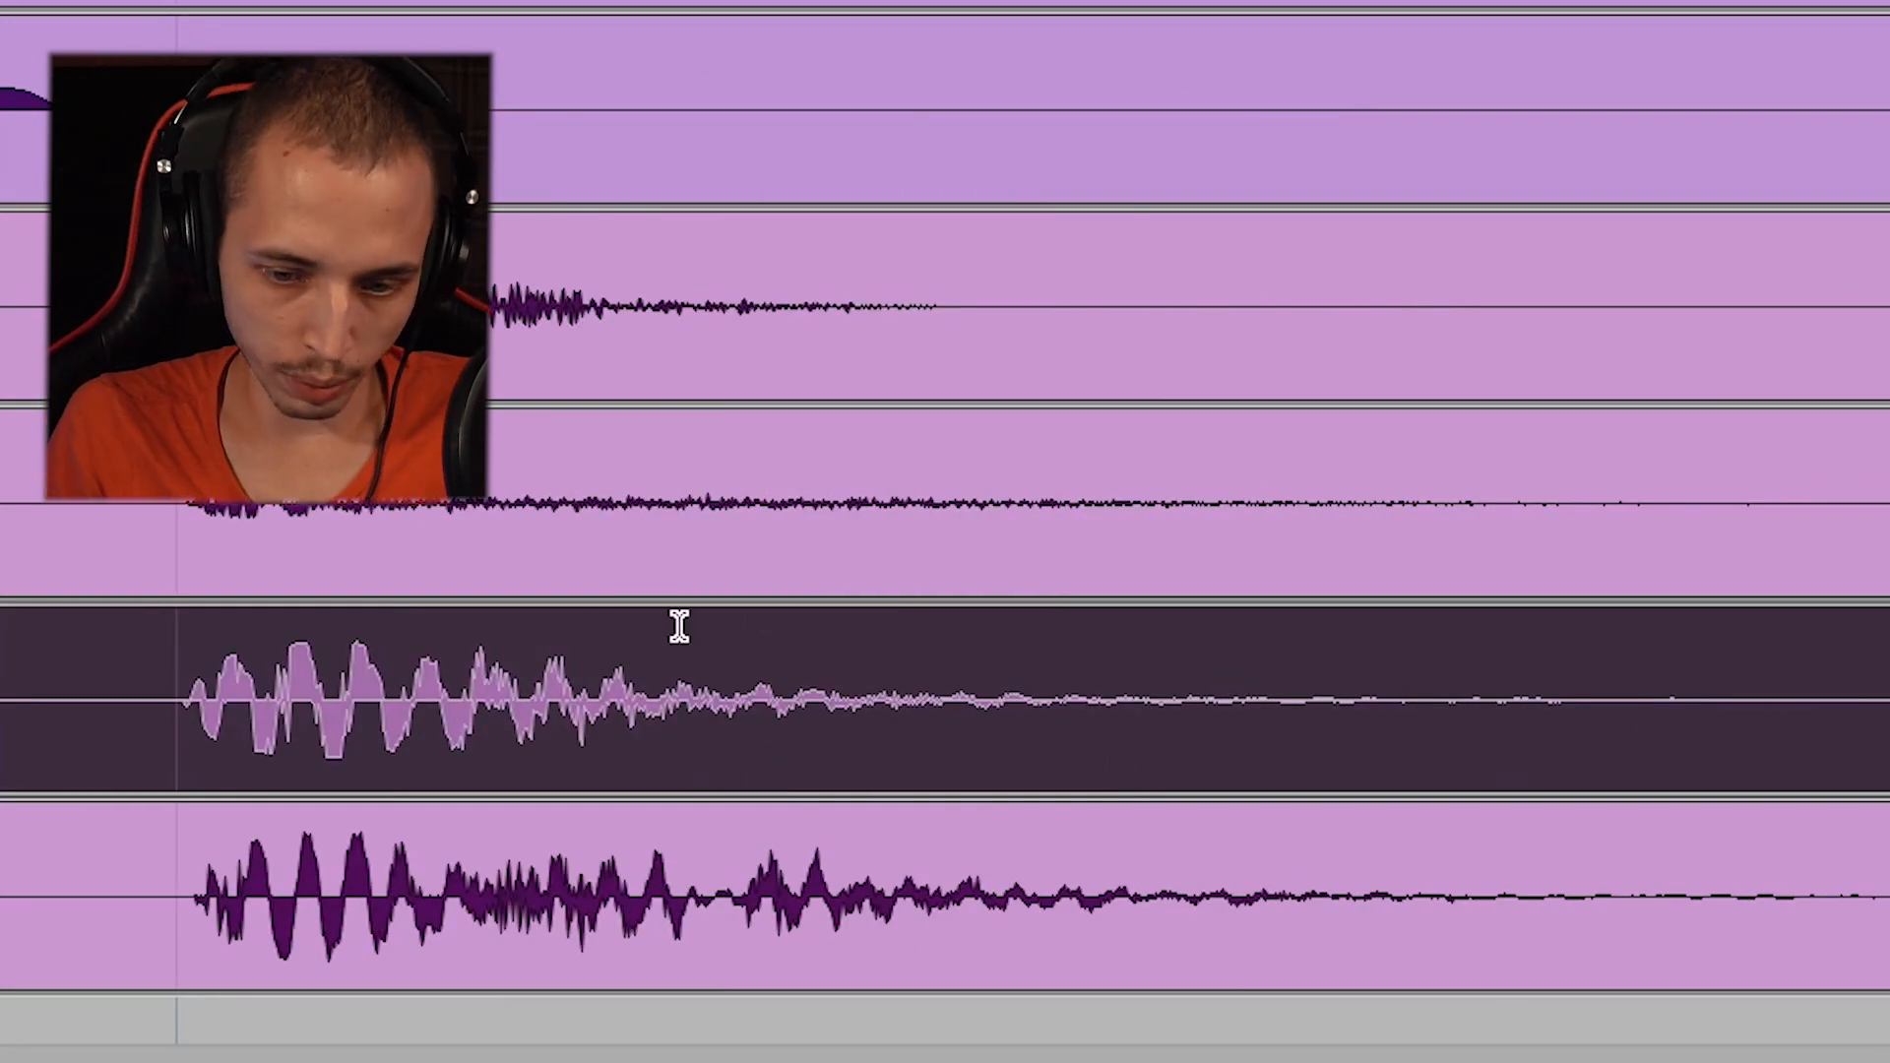
left_click(36, 657)
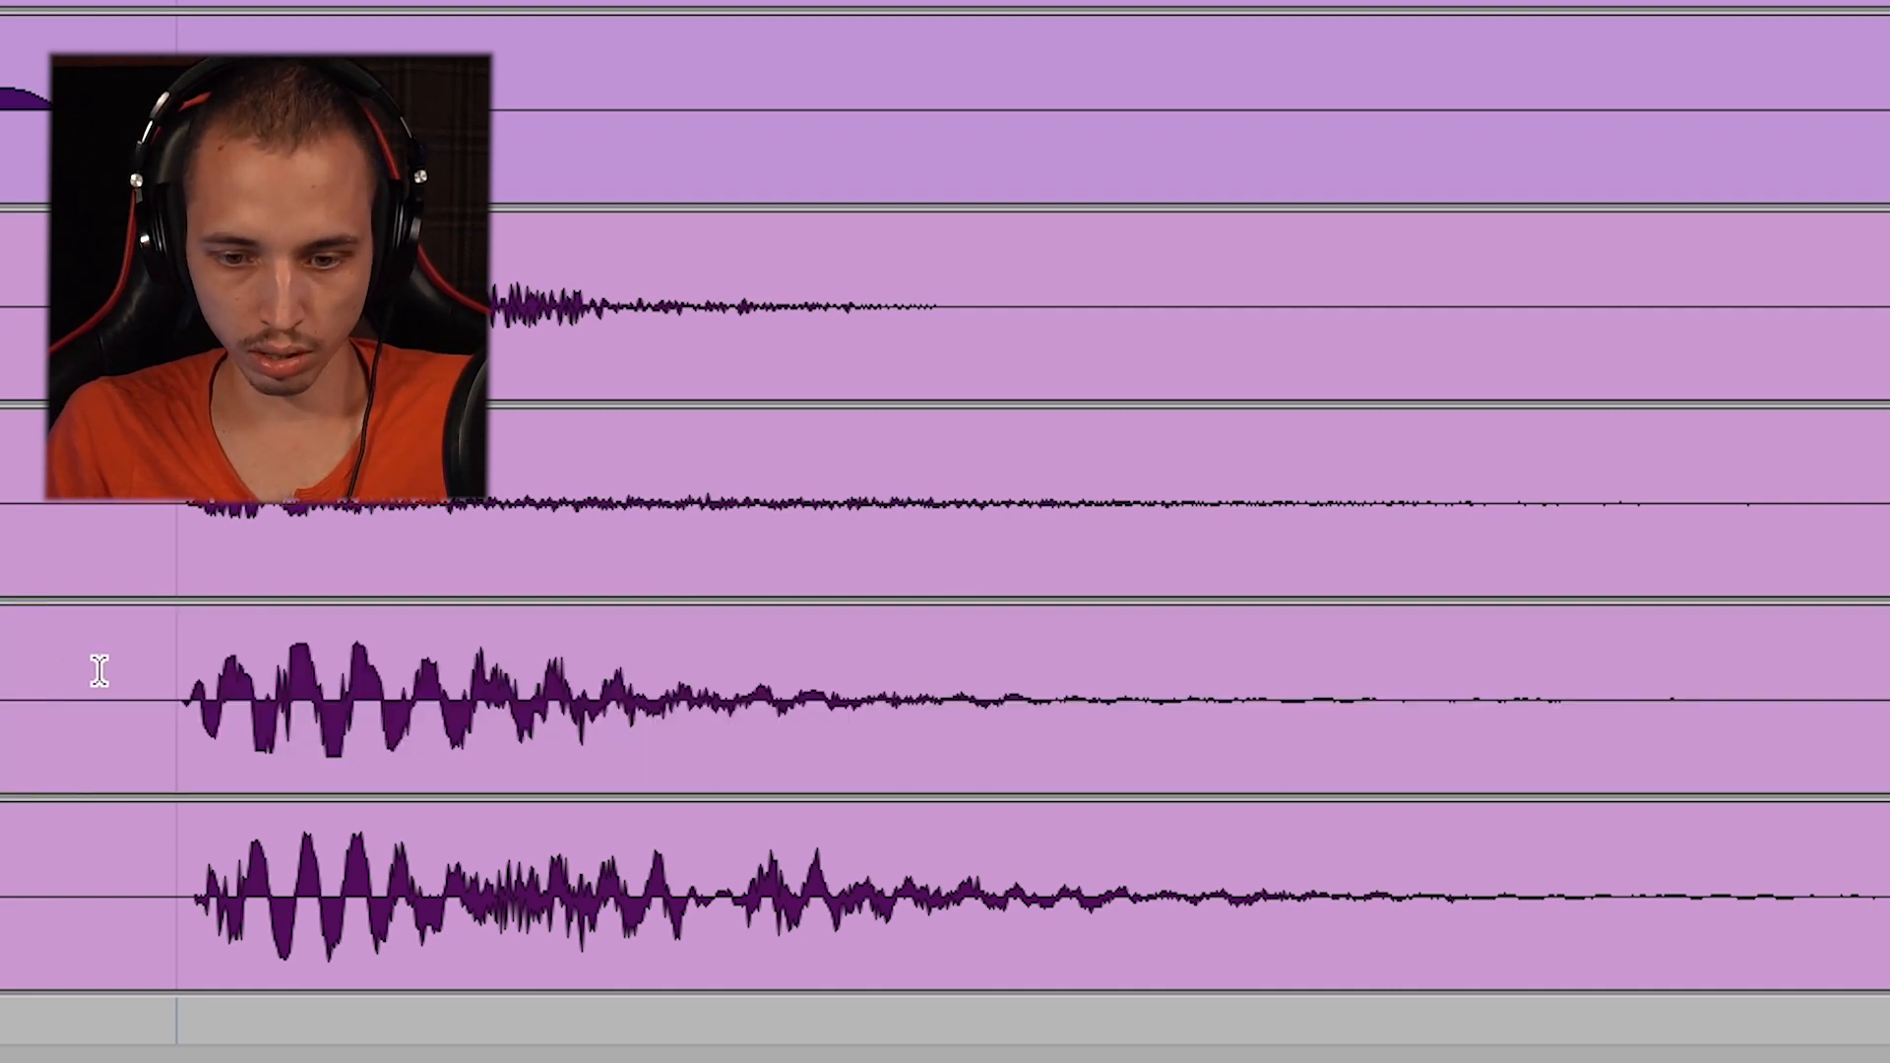
Select the whole snare hit from just before its attack to the end of its decay
key("r")
scroll(355, 672, "right", 1)
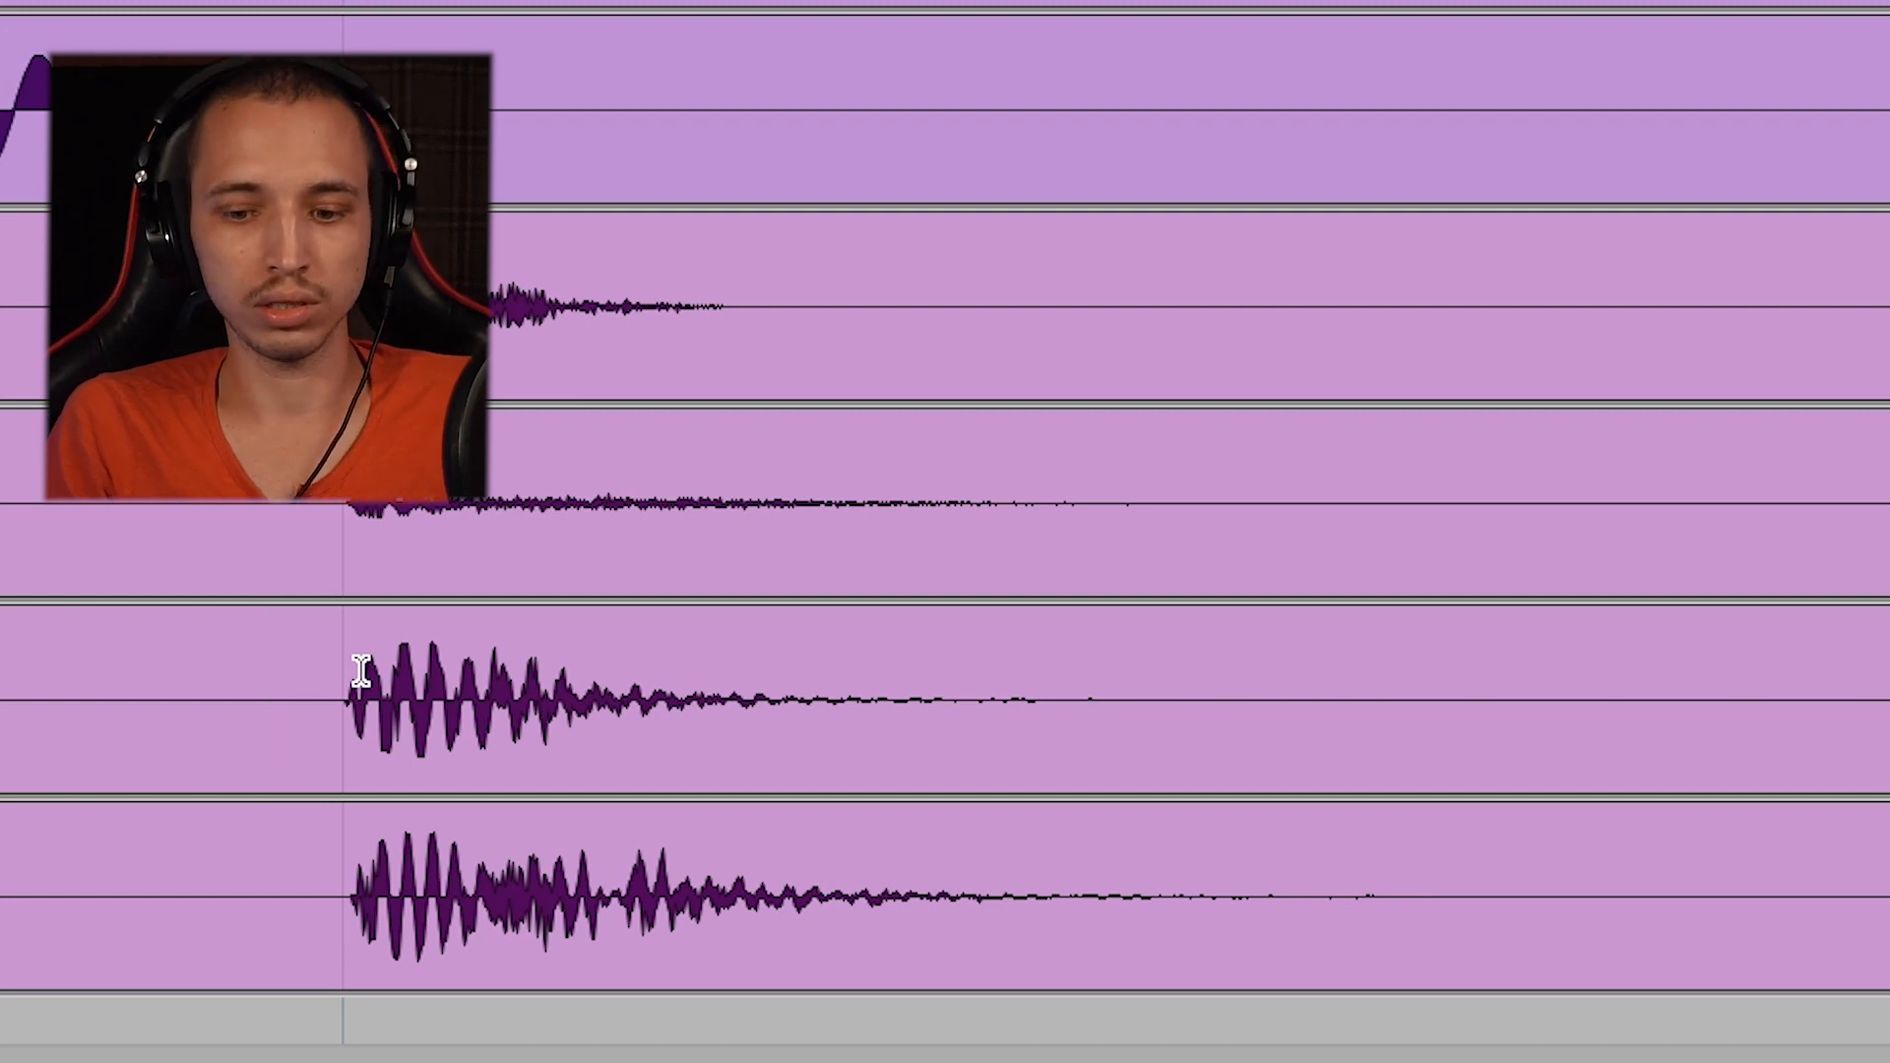
left_click_drag(270, 666, 1325, 688)
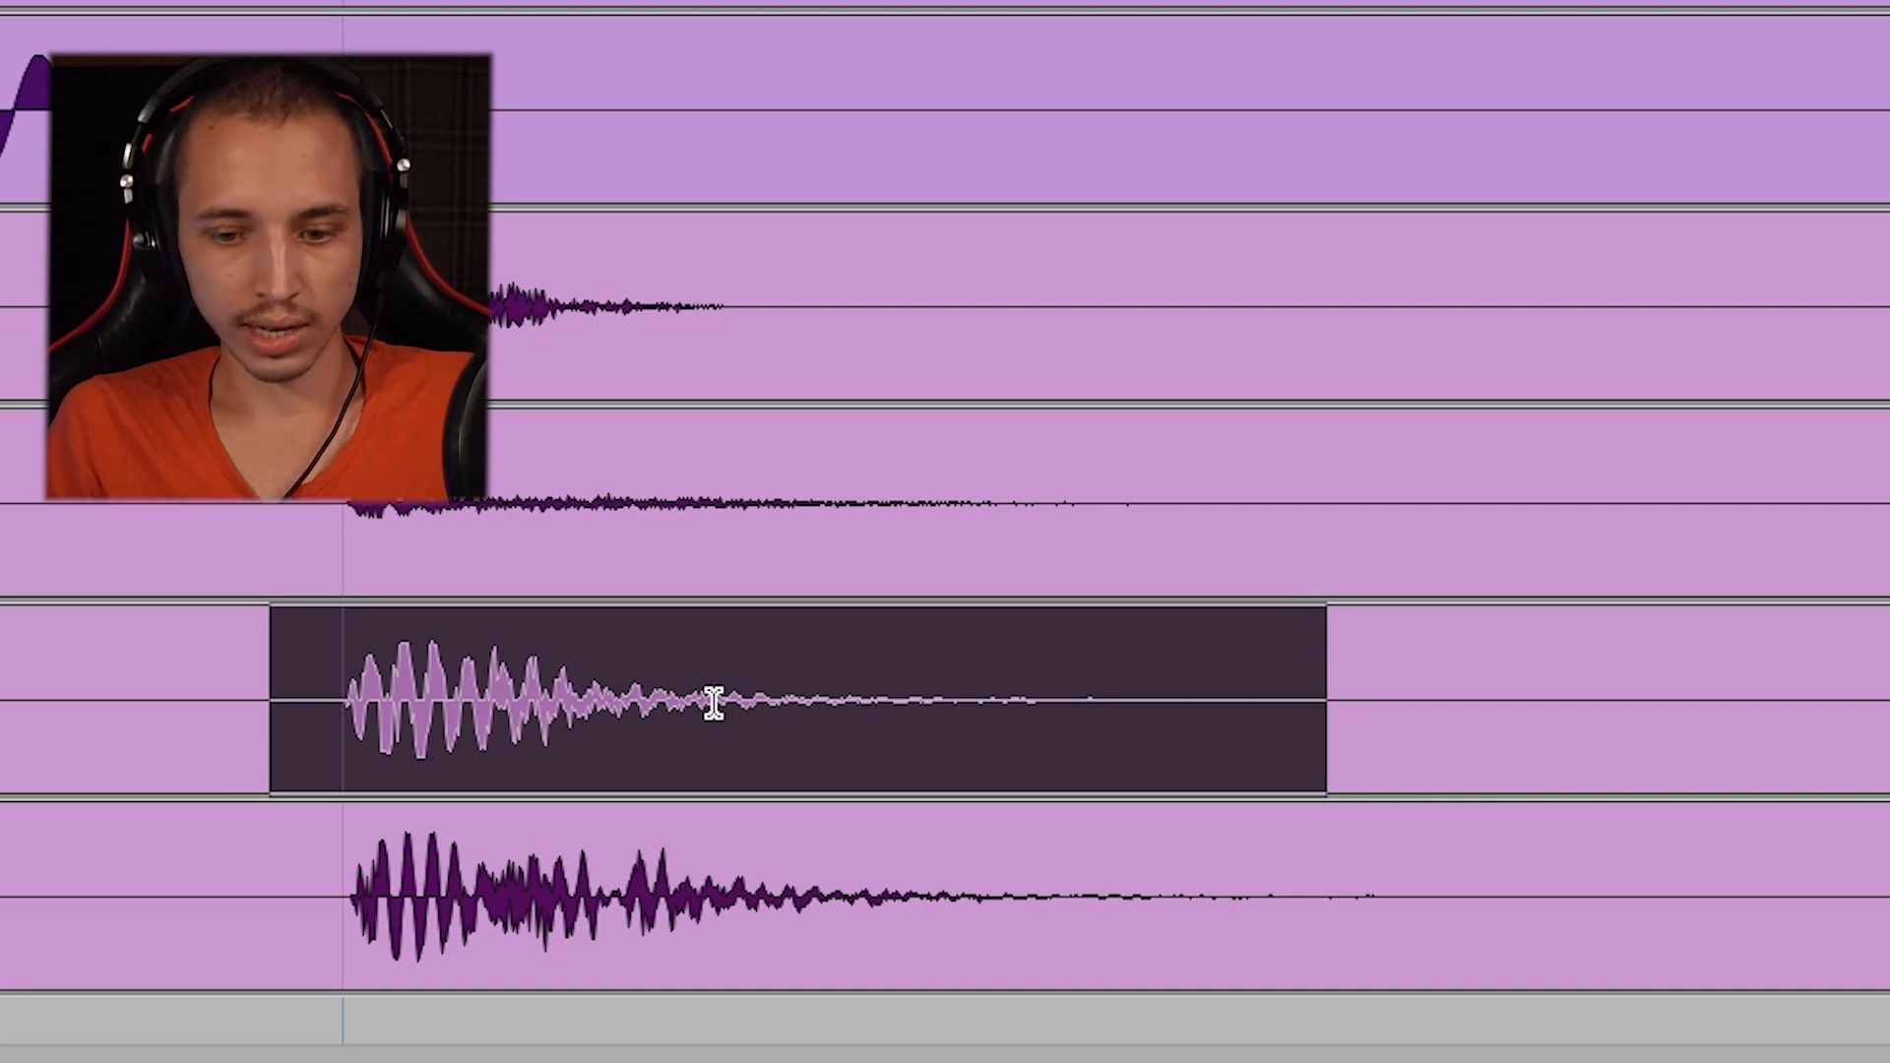
Select the snare hit's loud body, followed by its decaying tail
left_click(482, 638)
left_click_drag(358, 635, 586, 653)
left_click(645, 666)
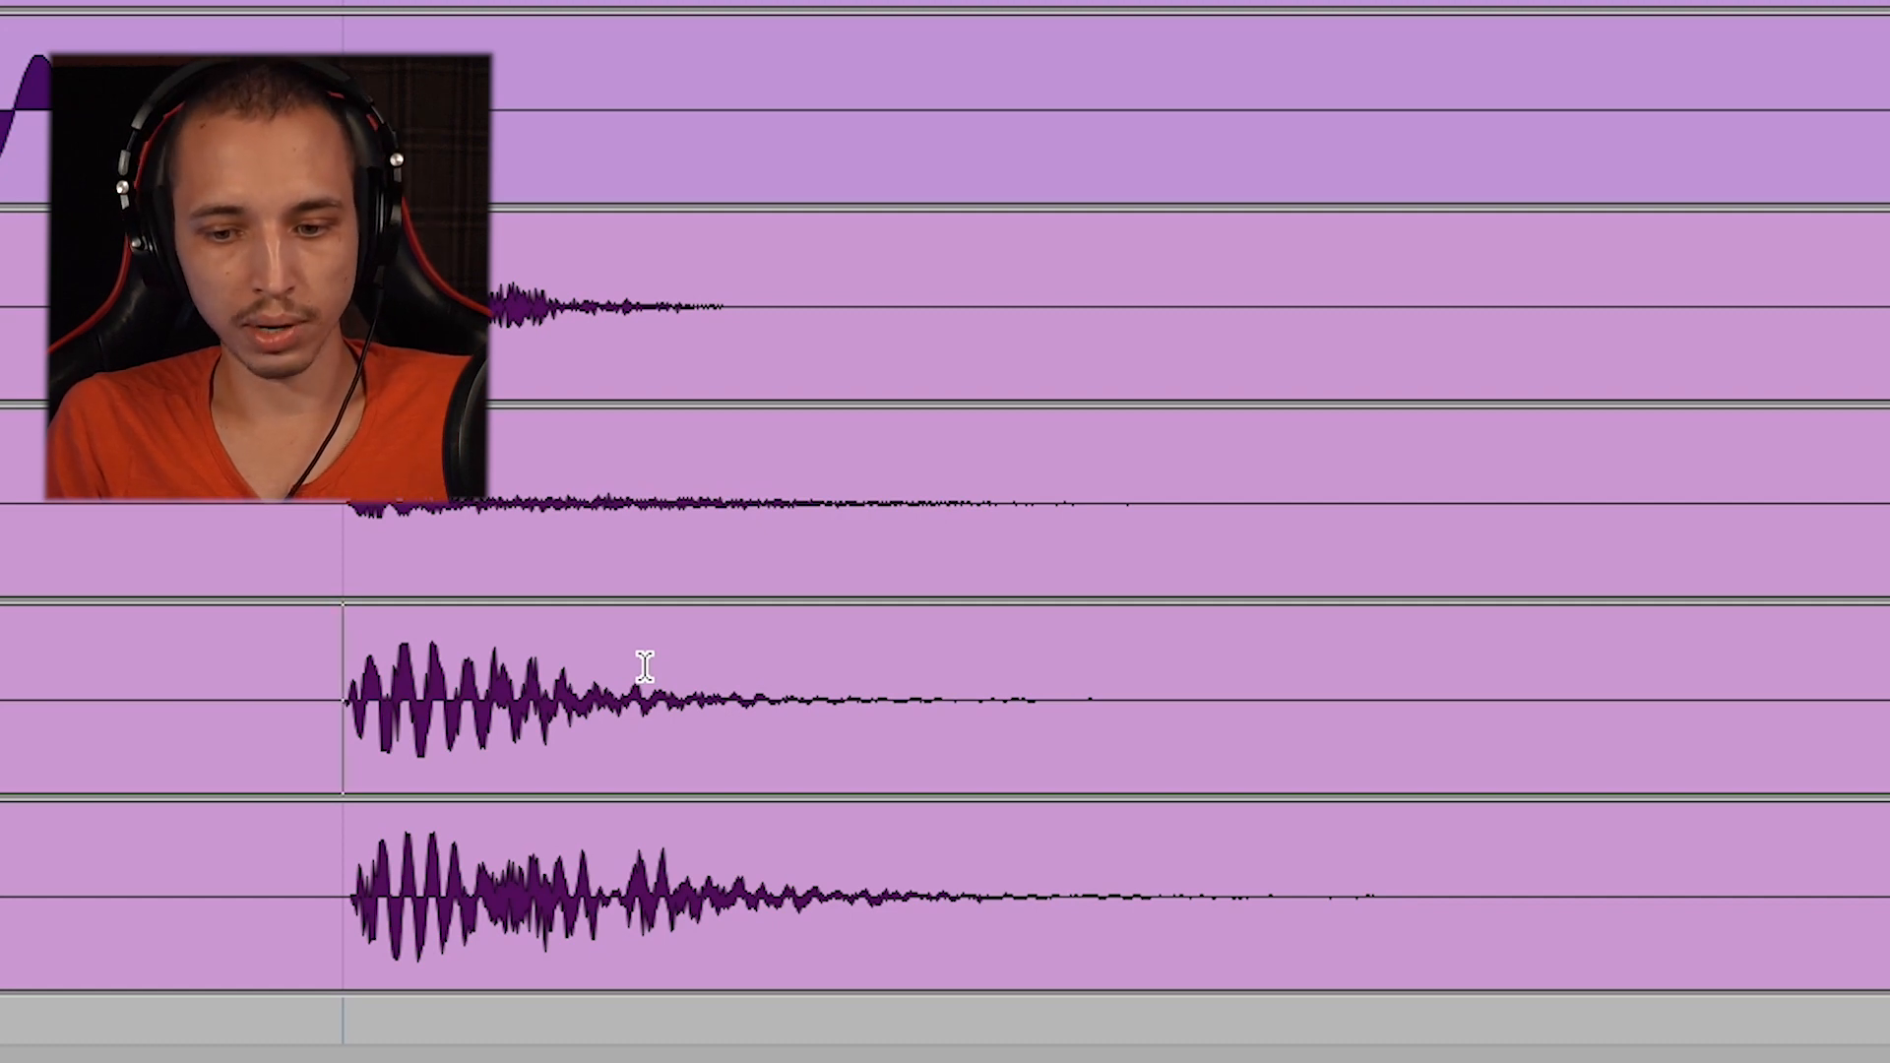
left_click_drag(621, 664, 1434, 683)
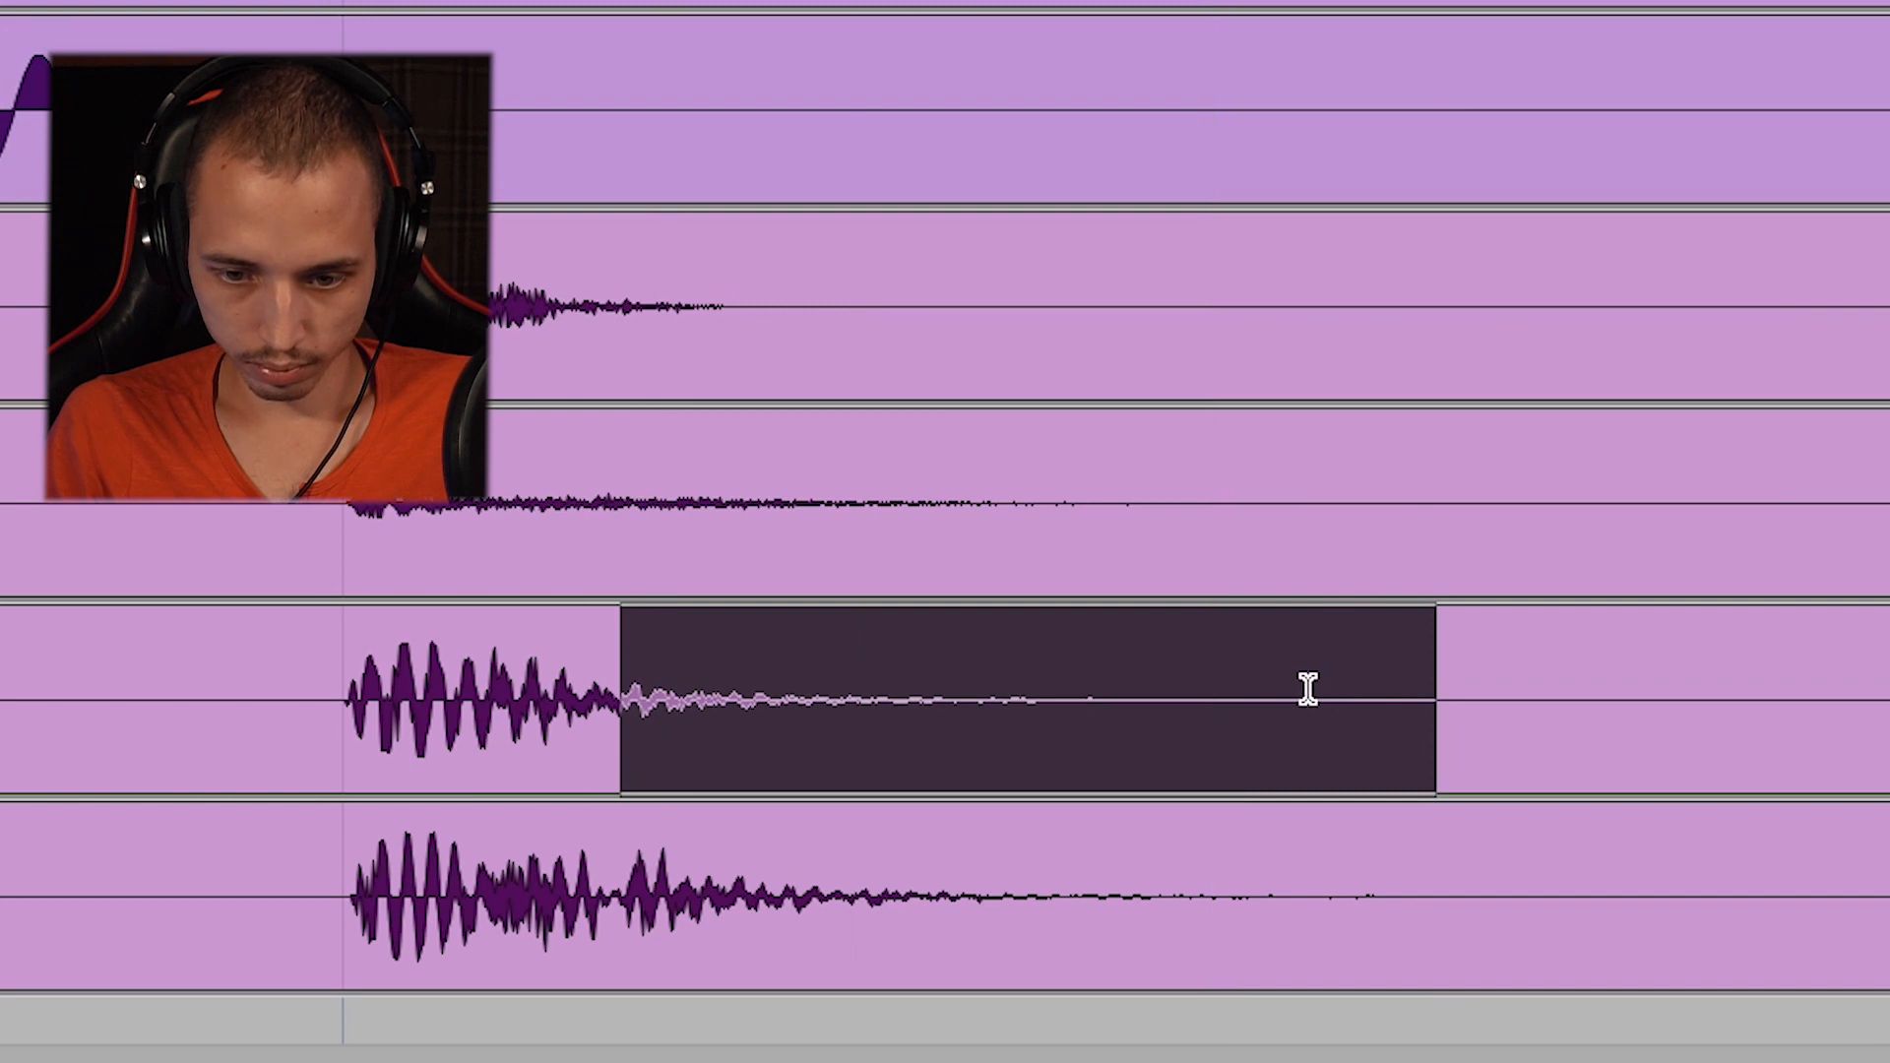
key("space")
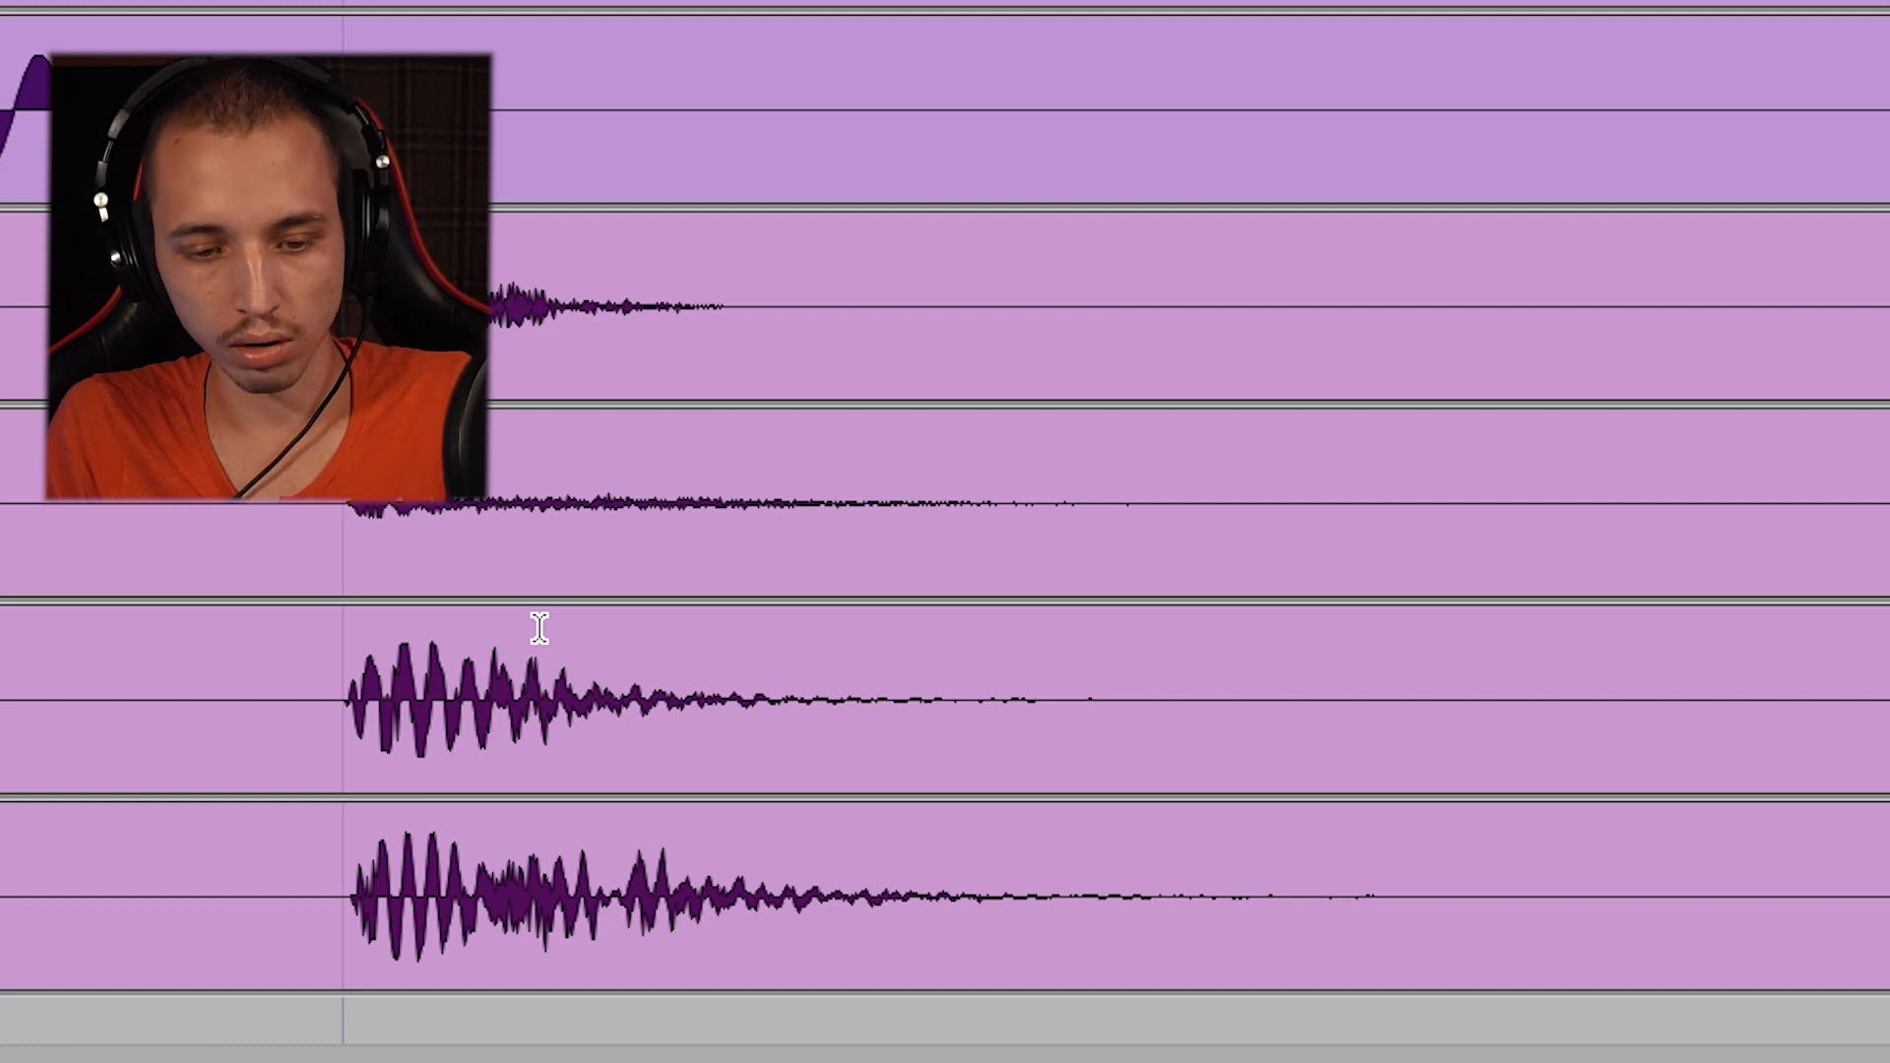
Reselect the complete snare hit on the upper loud snare track, including attack and decay
scroll(540, 628, "left", 5)
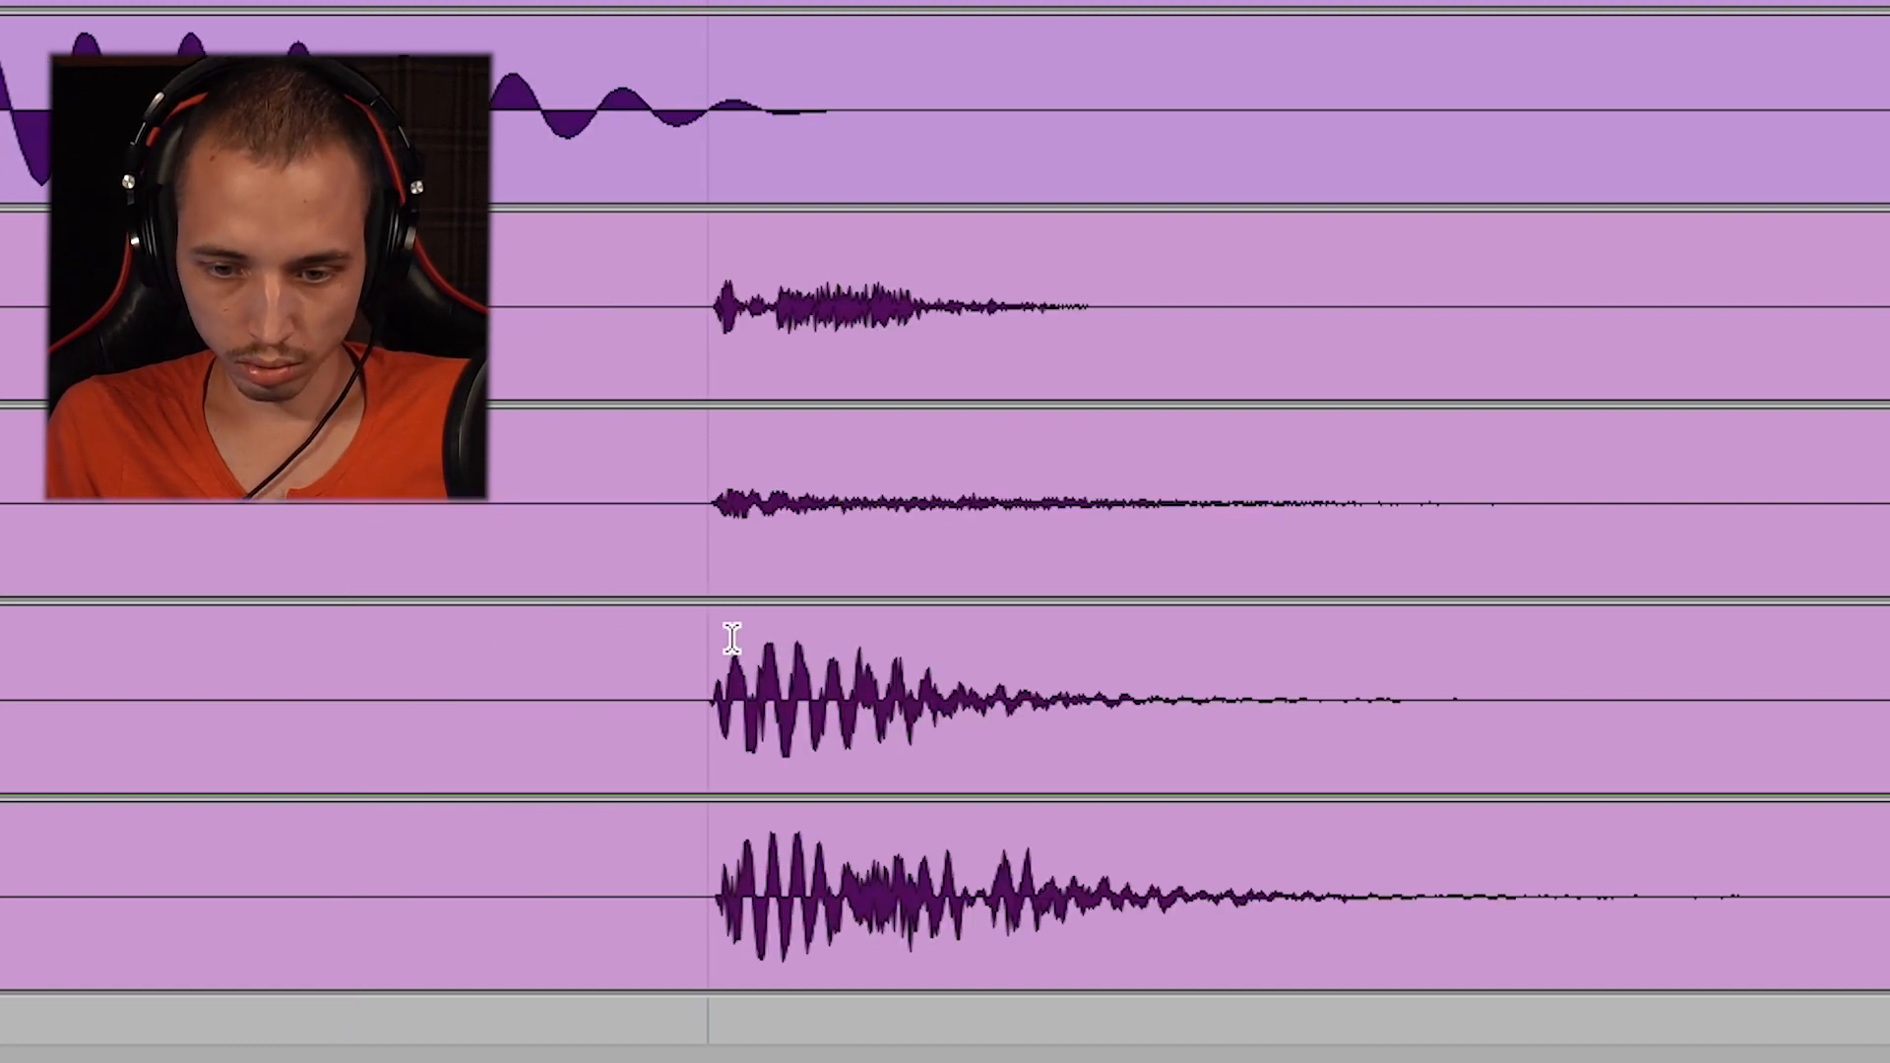
left_click_drag(698, 641, 1540, 624)
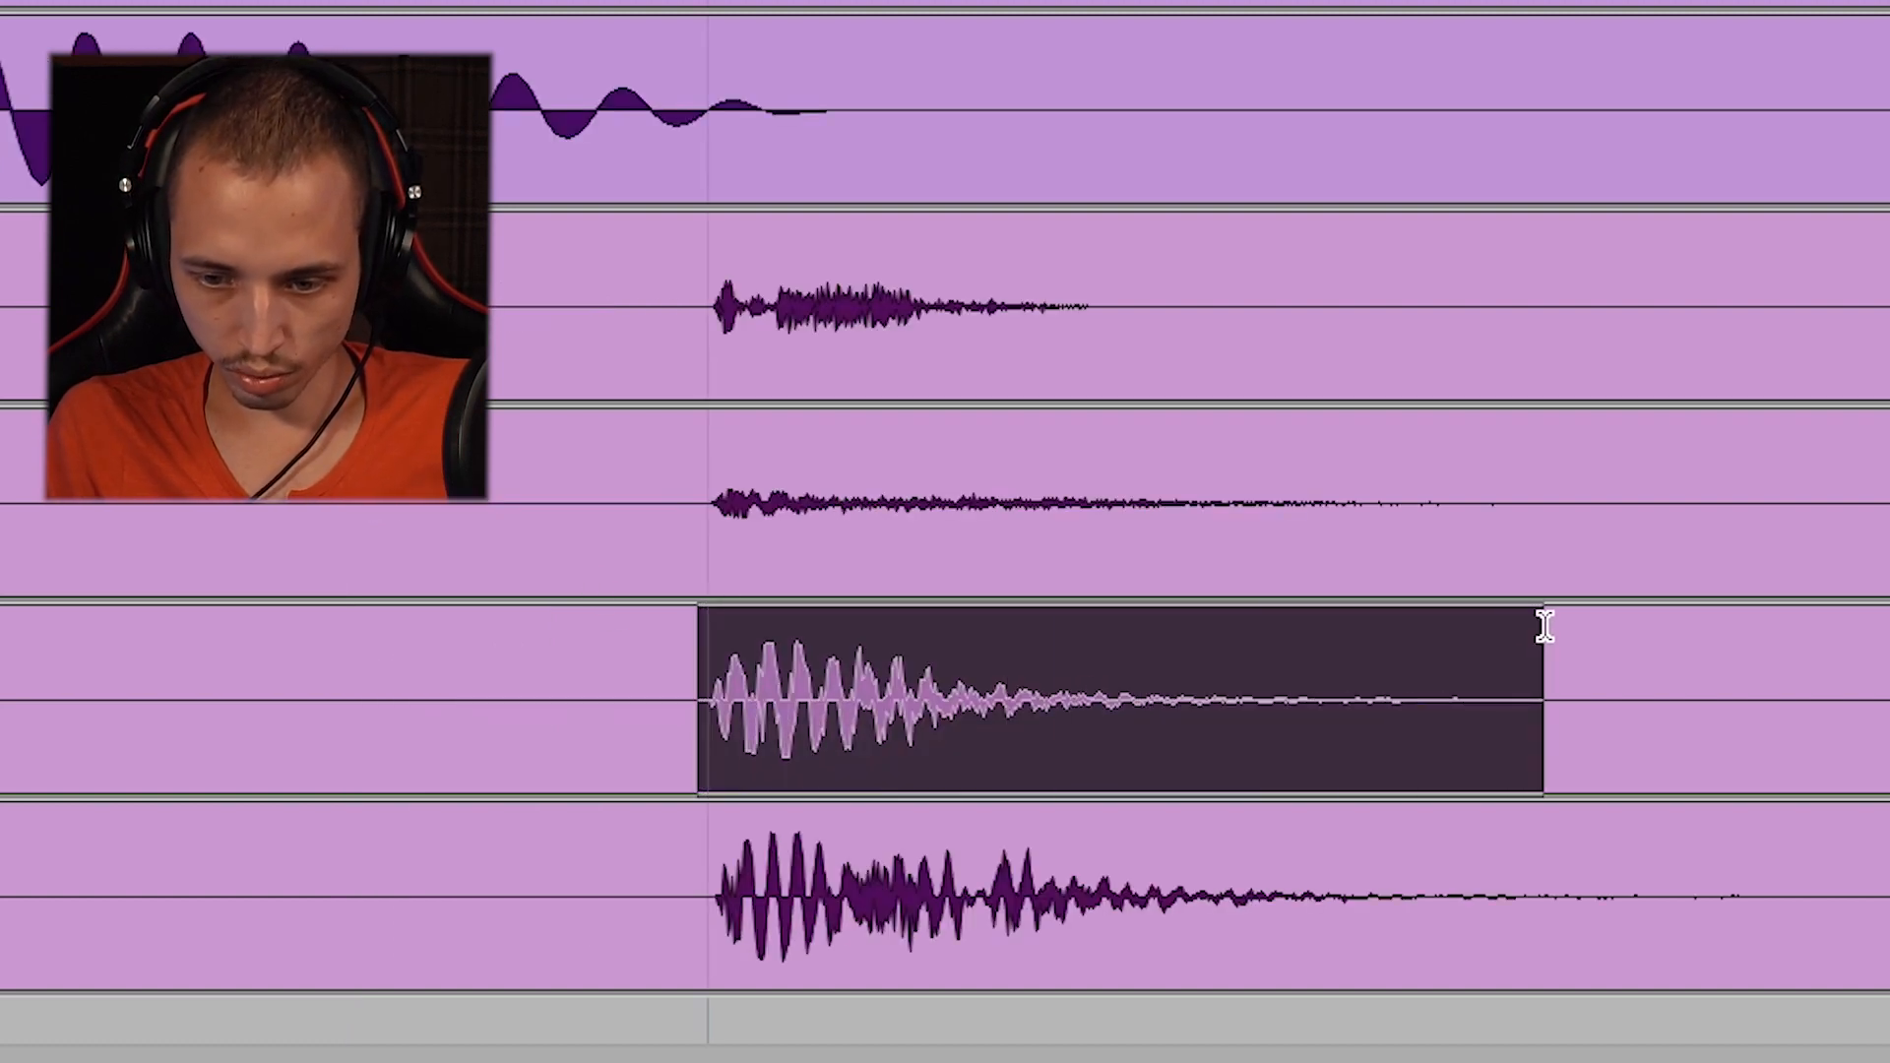
left_click(733, 670)
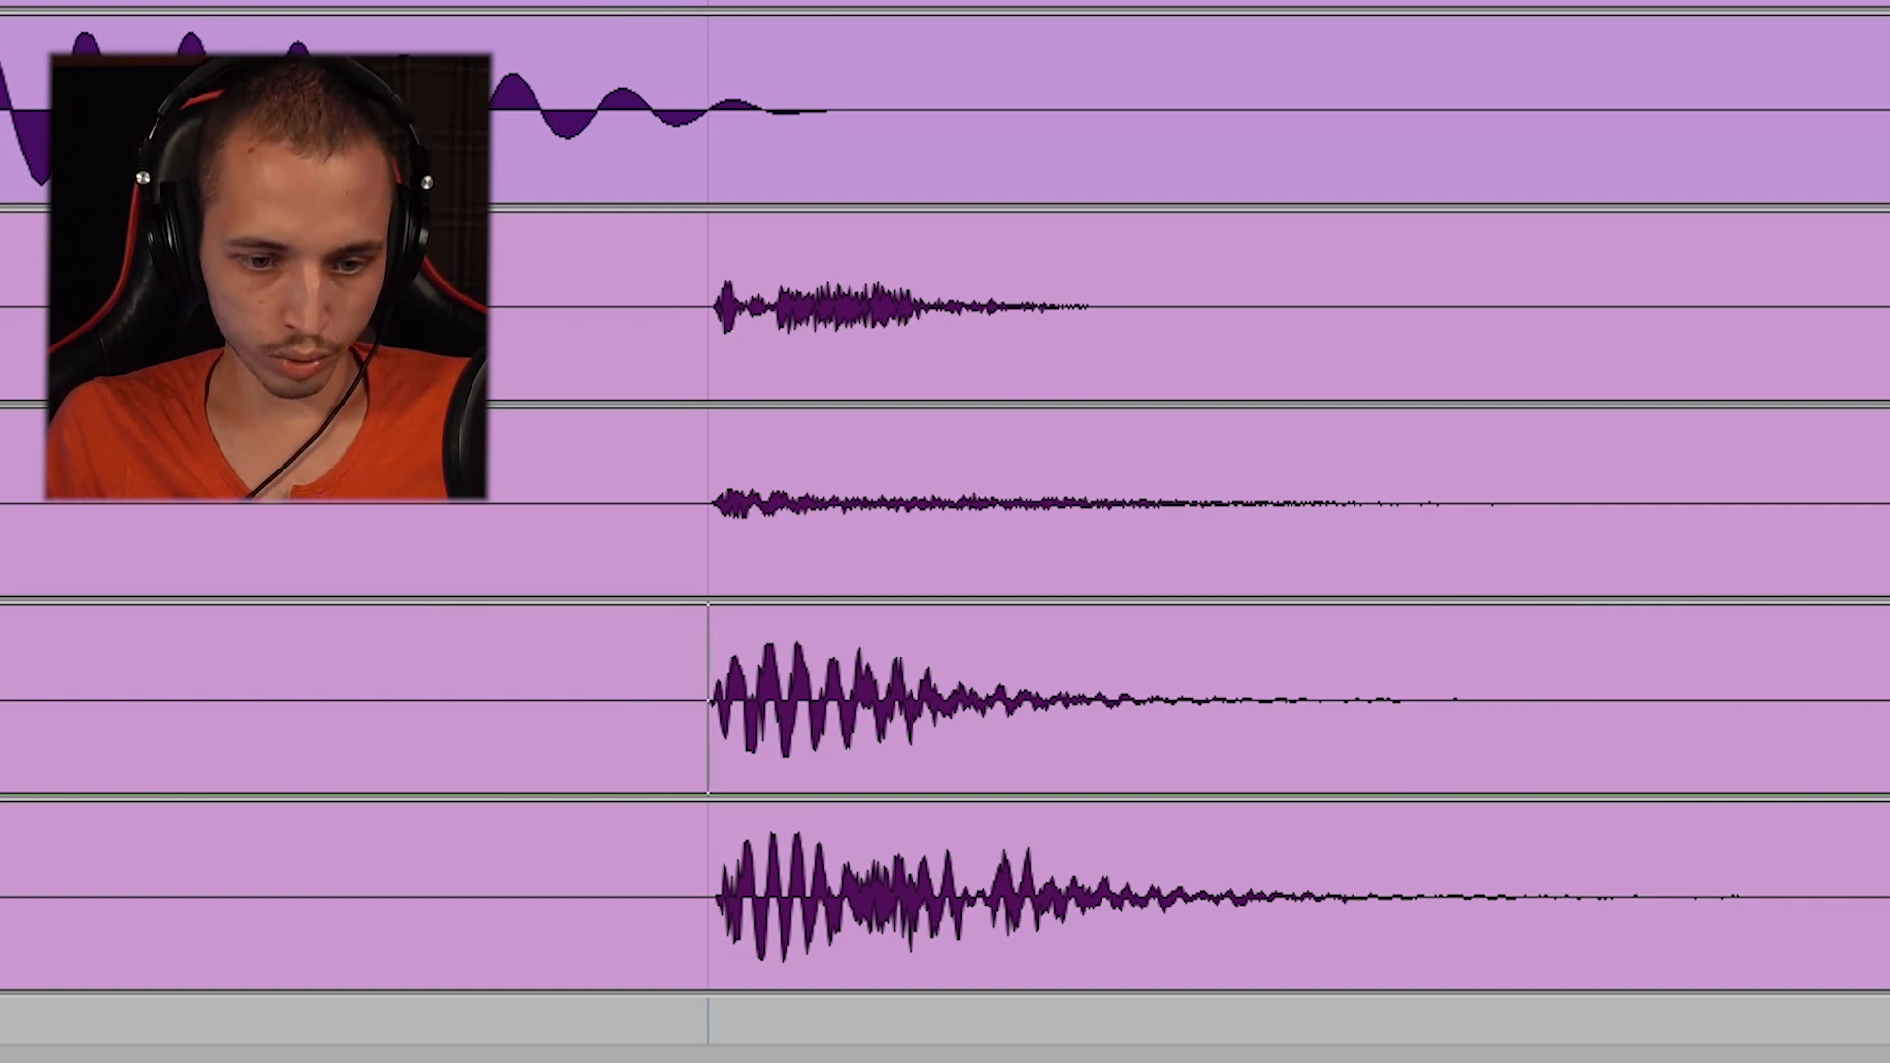
left_click_drag(591, 655, 1545, 641)
left_click(487, 805)
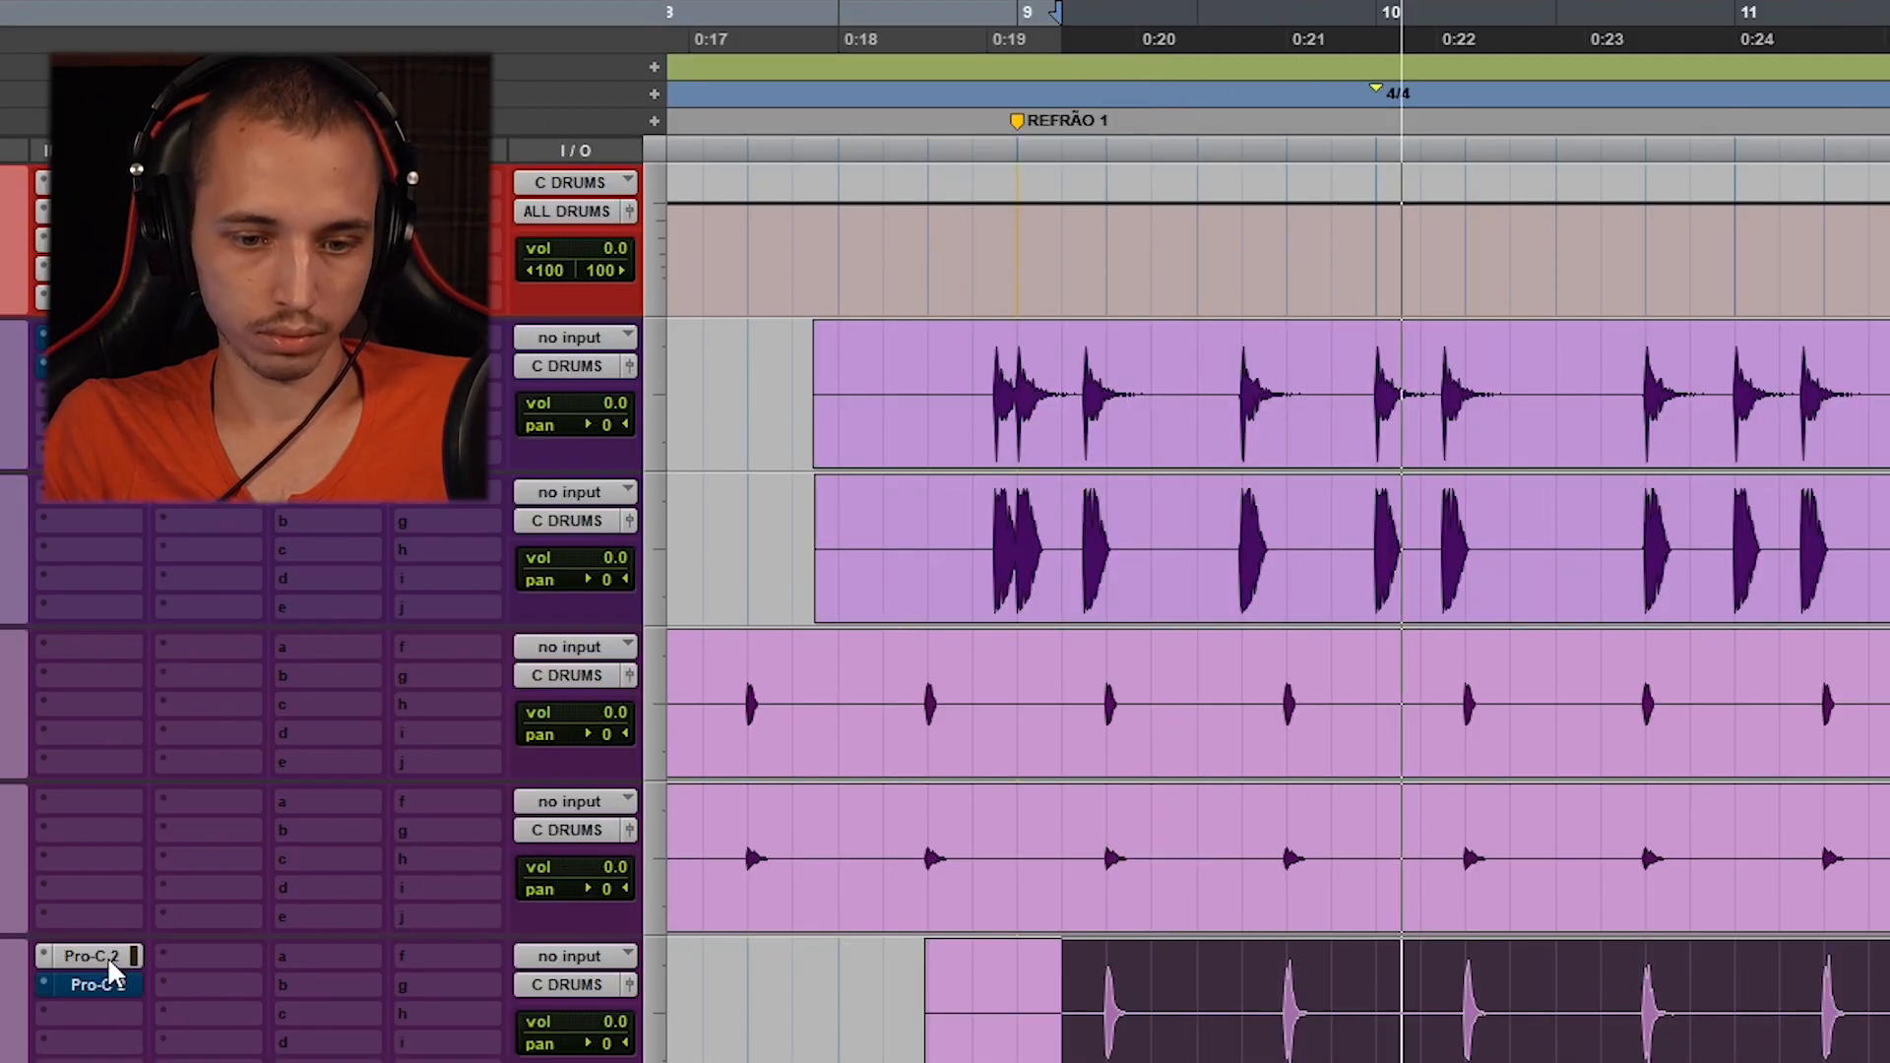
Toggle bypass on the snare track's first Pro-C 2 insert during playback to compare the sound with and without compression
left_click(108, 952, "ctrl")
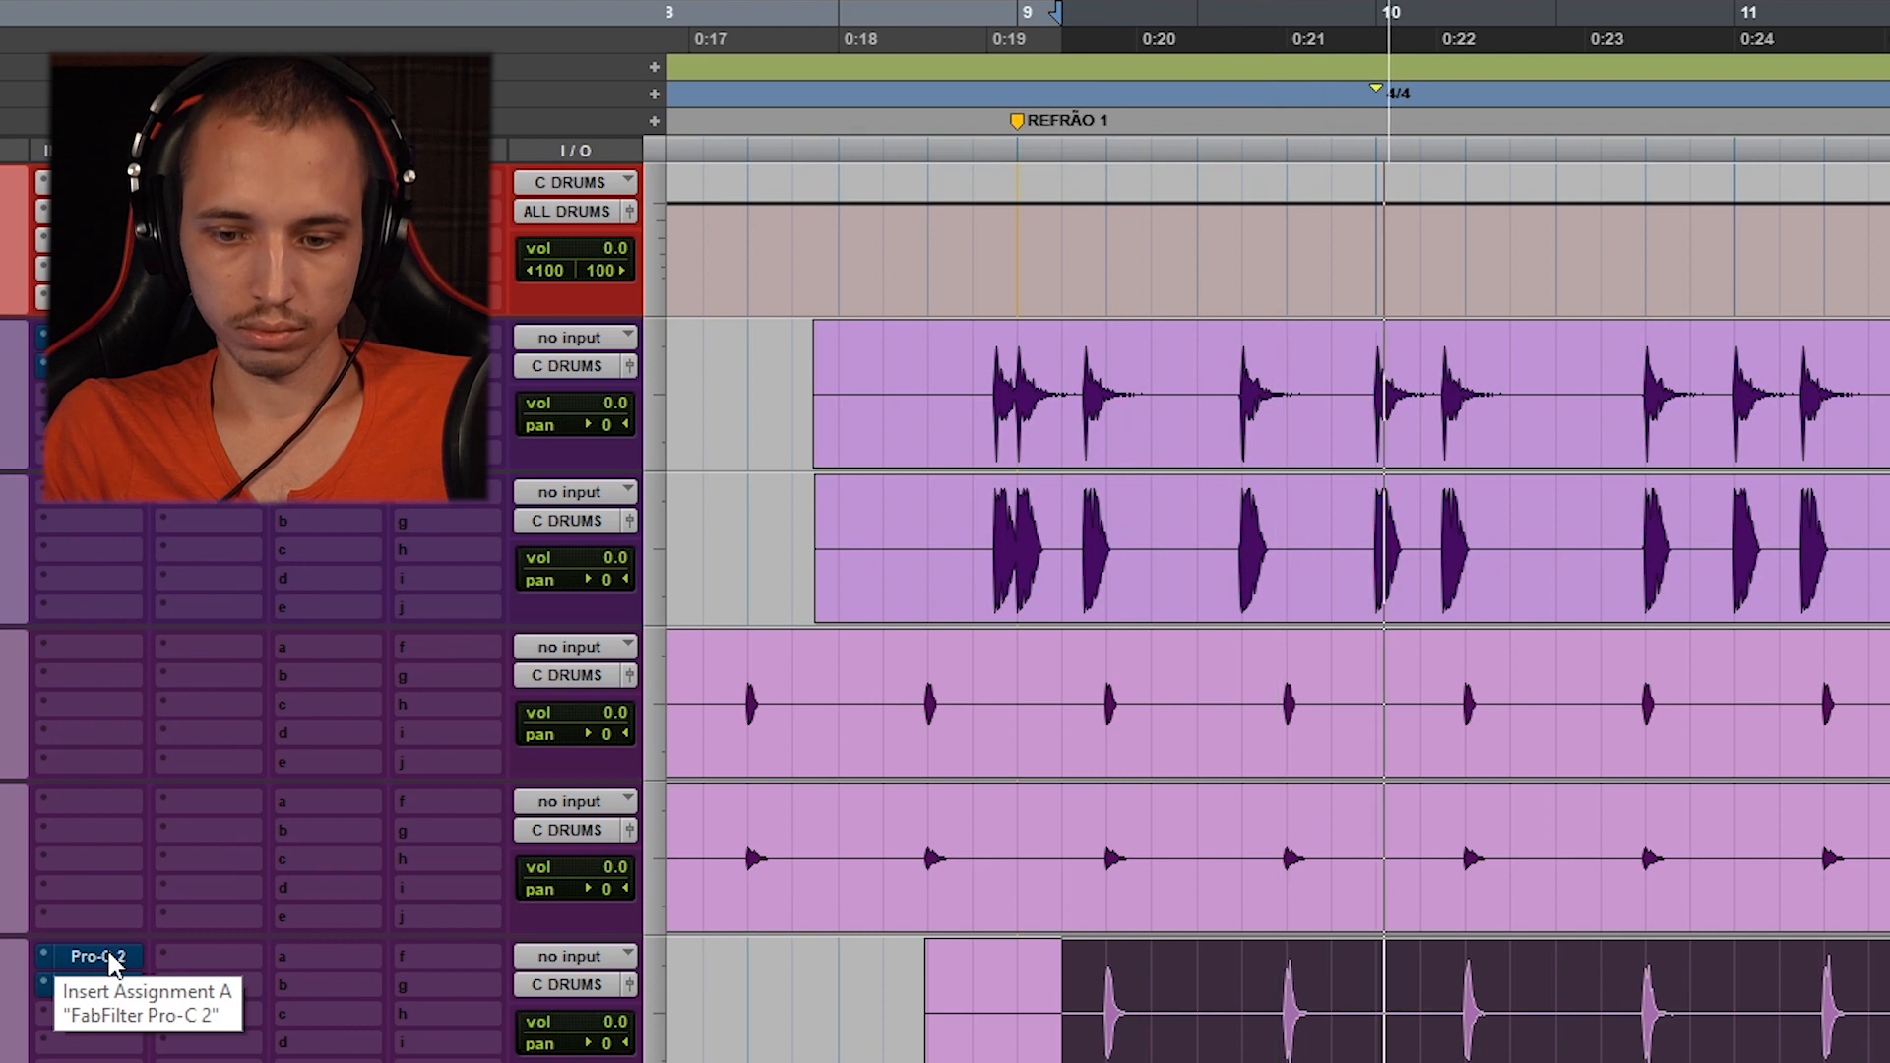
left_click(116, 959, "ctrl")
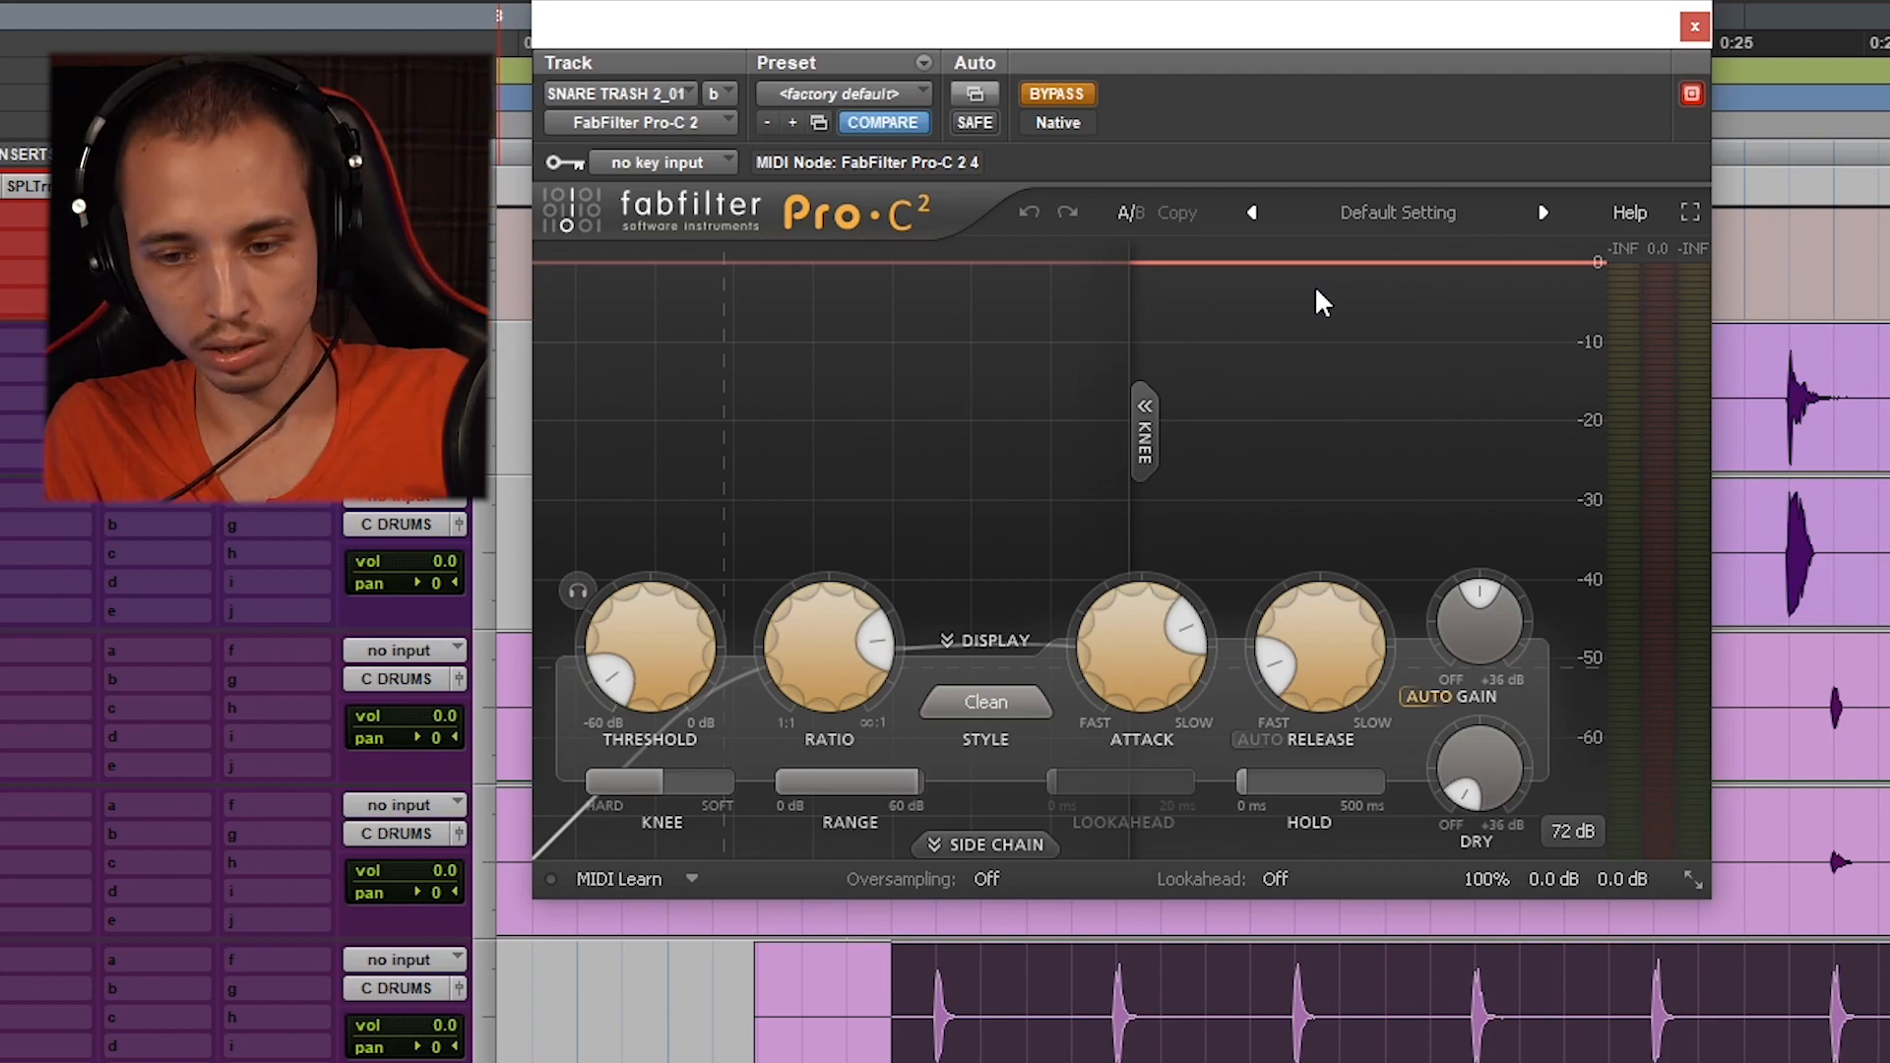
Select the hit on the upper loud snare track and narrow the selection to its decaying tail
left_click_drag(591, 772, 1651, 782)
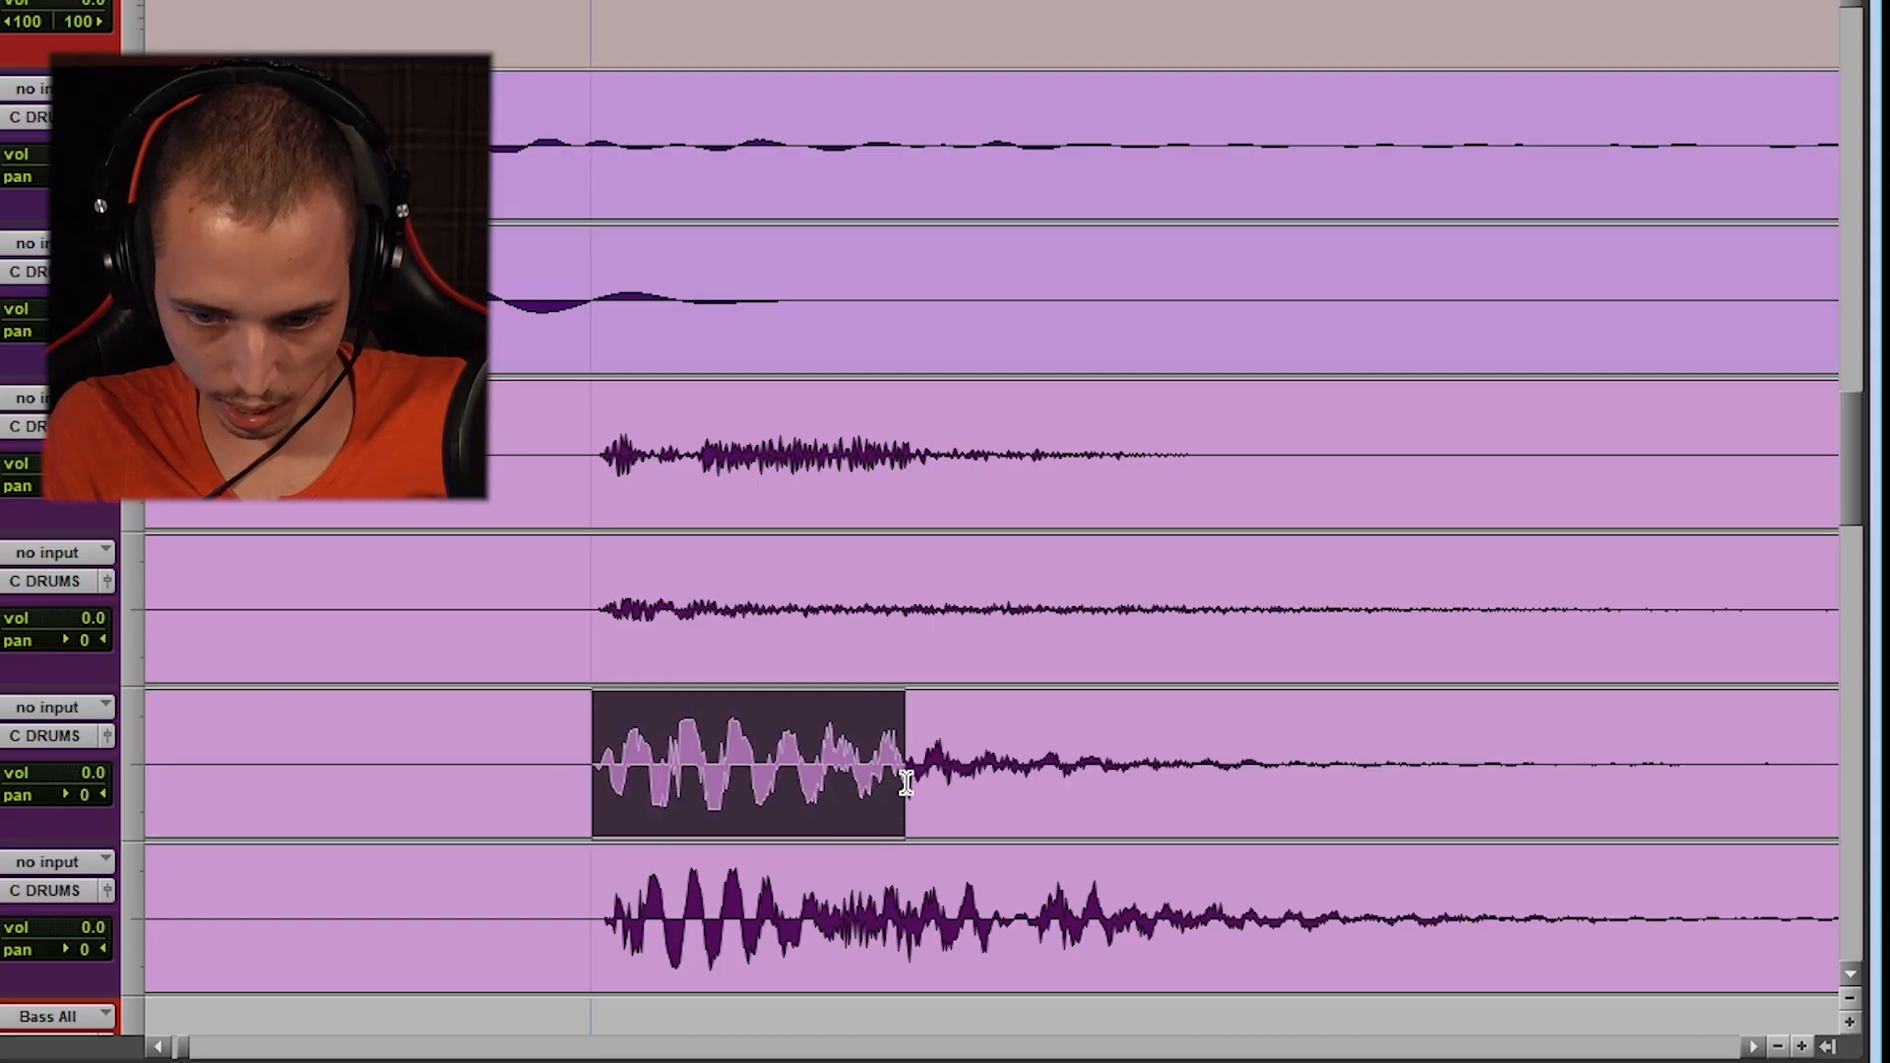
key("shift+super+Down")
key("shift+super+Down")
key("shift+super+Down")
key("shift+super+Down")
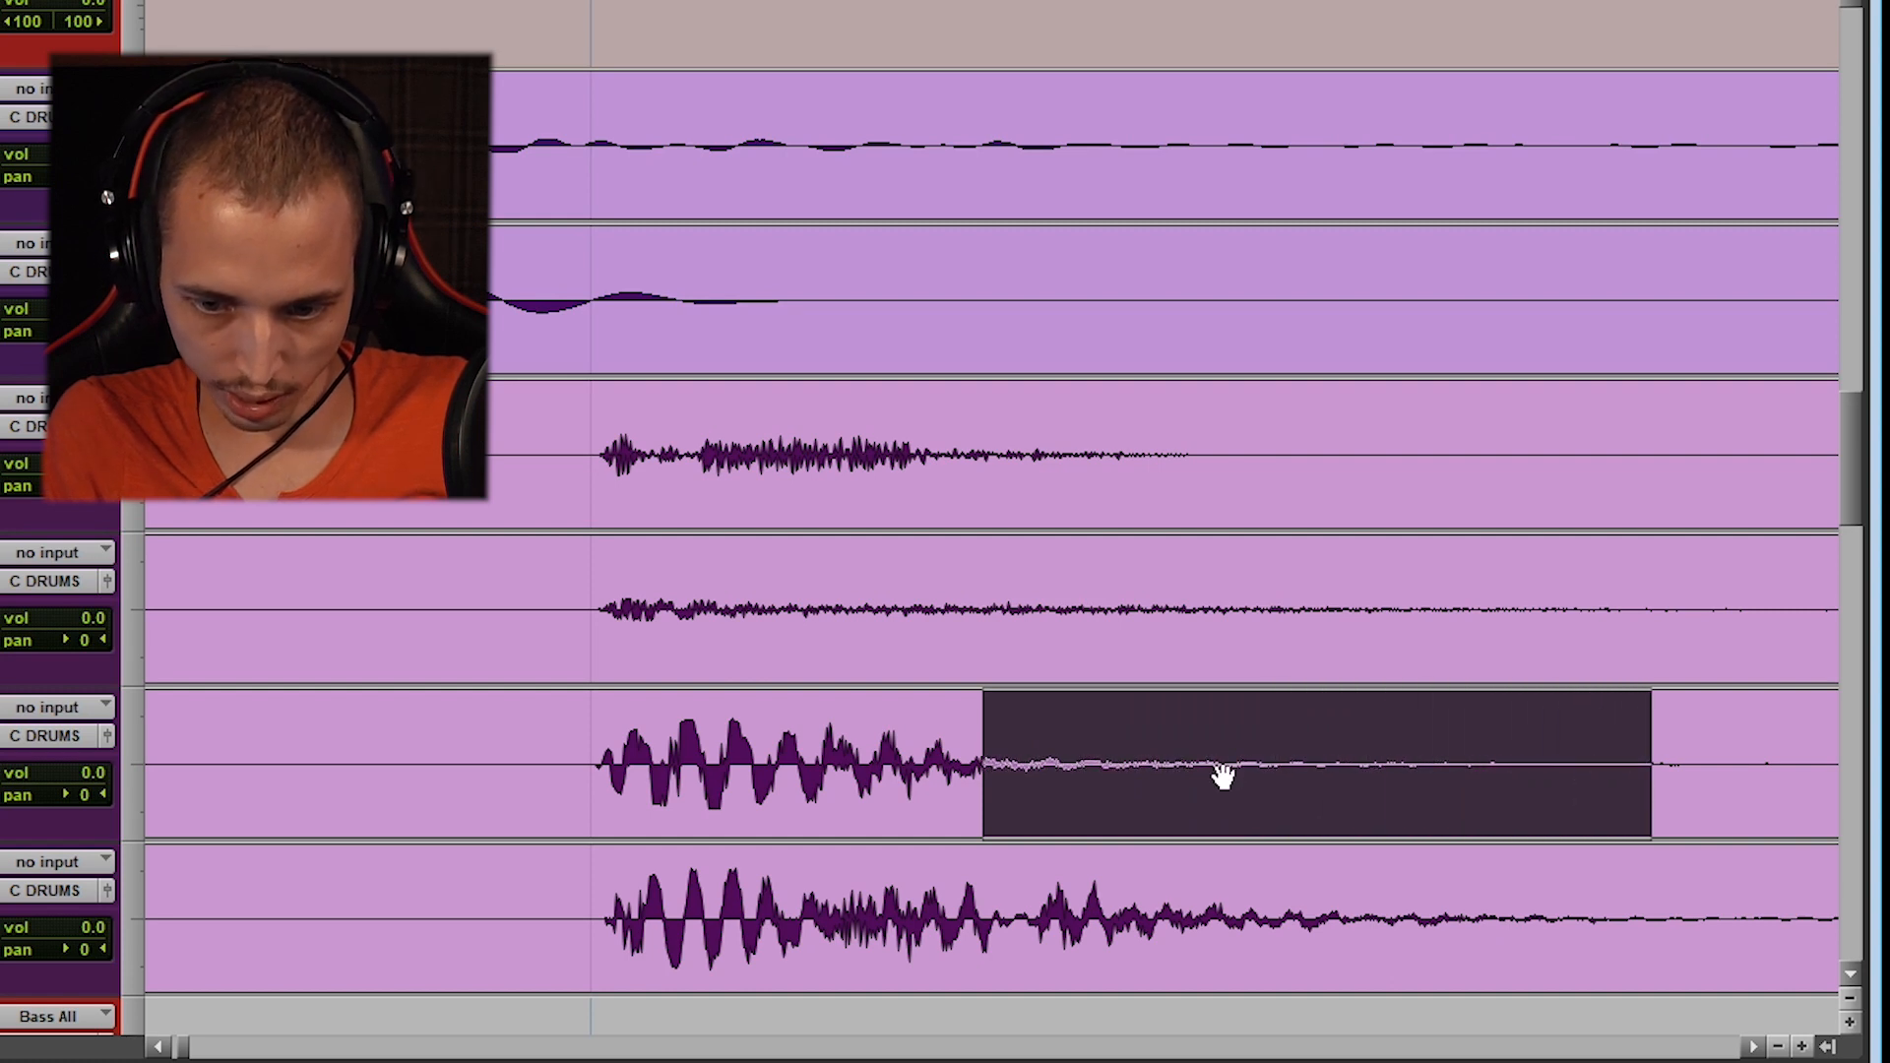
left_click(896, 727)
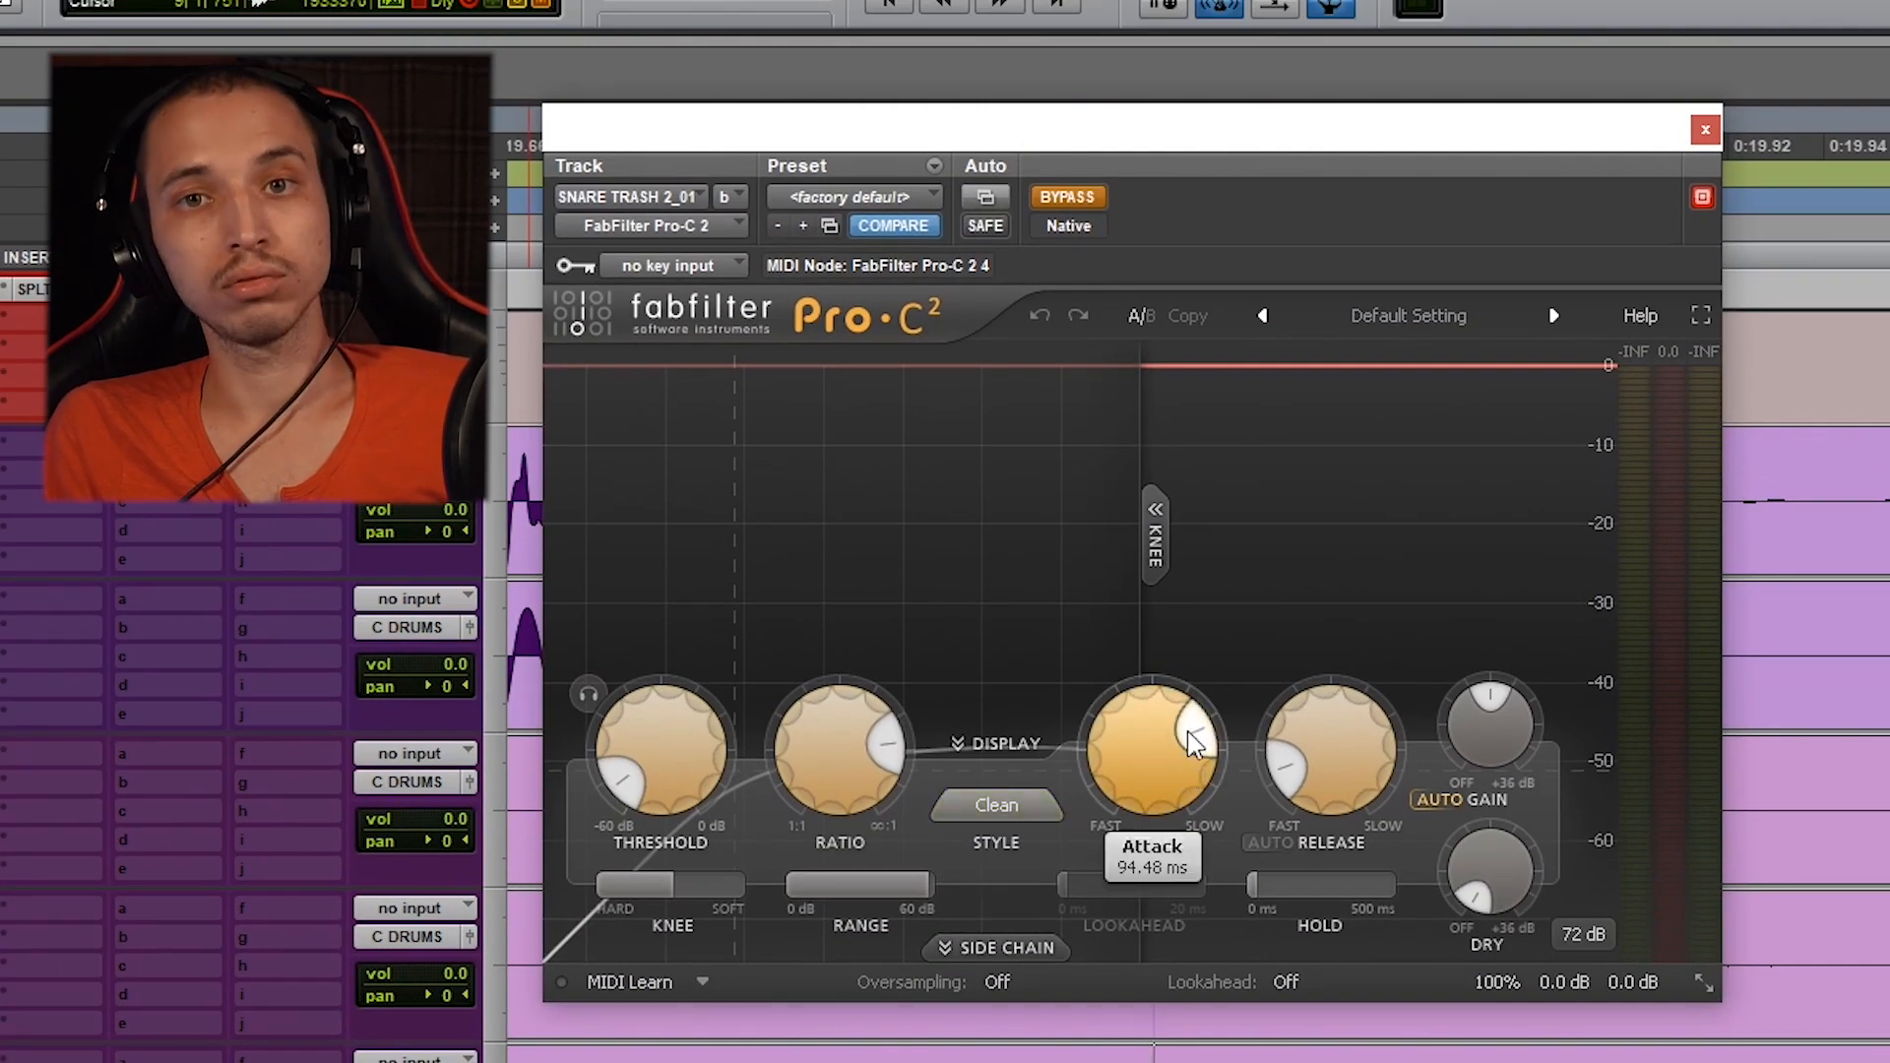
Compare the snare with and without its second Pro-C 2 insert by toggling bypass during playback, and review that insert's settings
mouse_move(1286, 775)
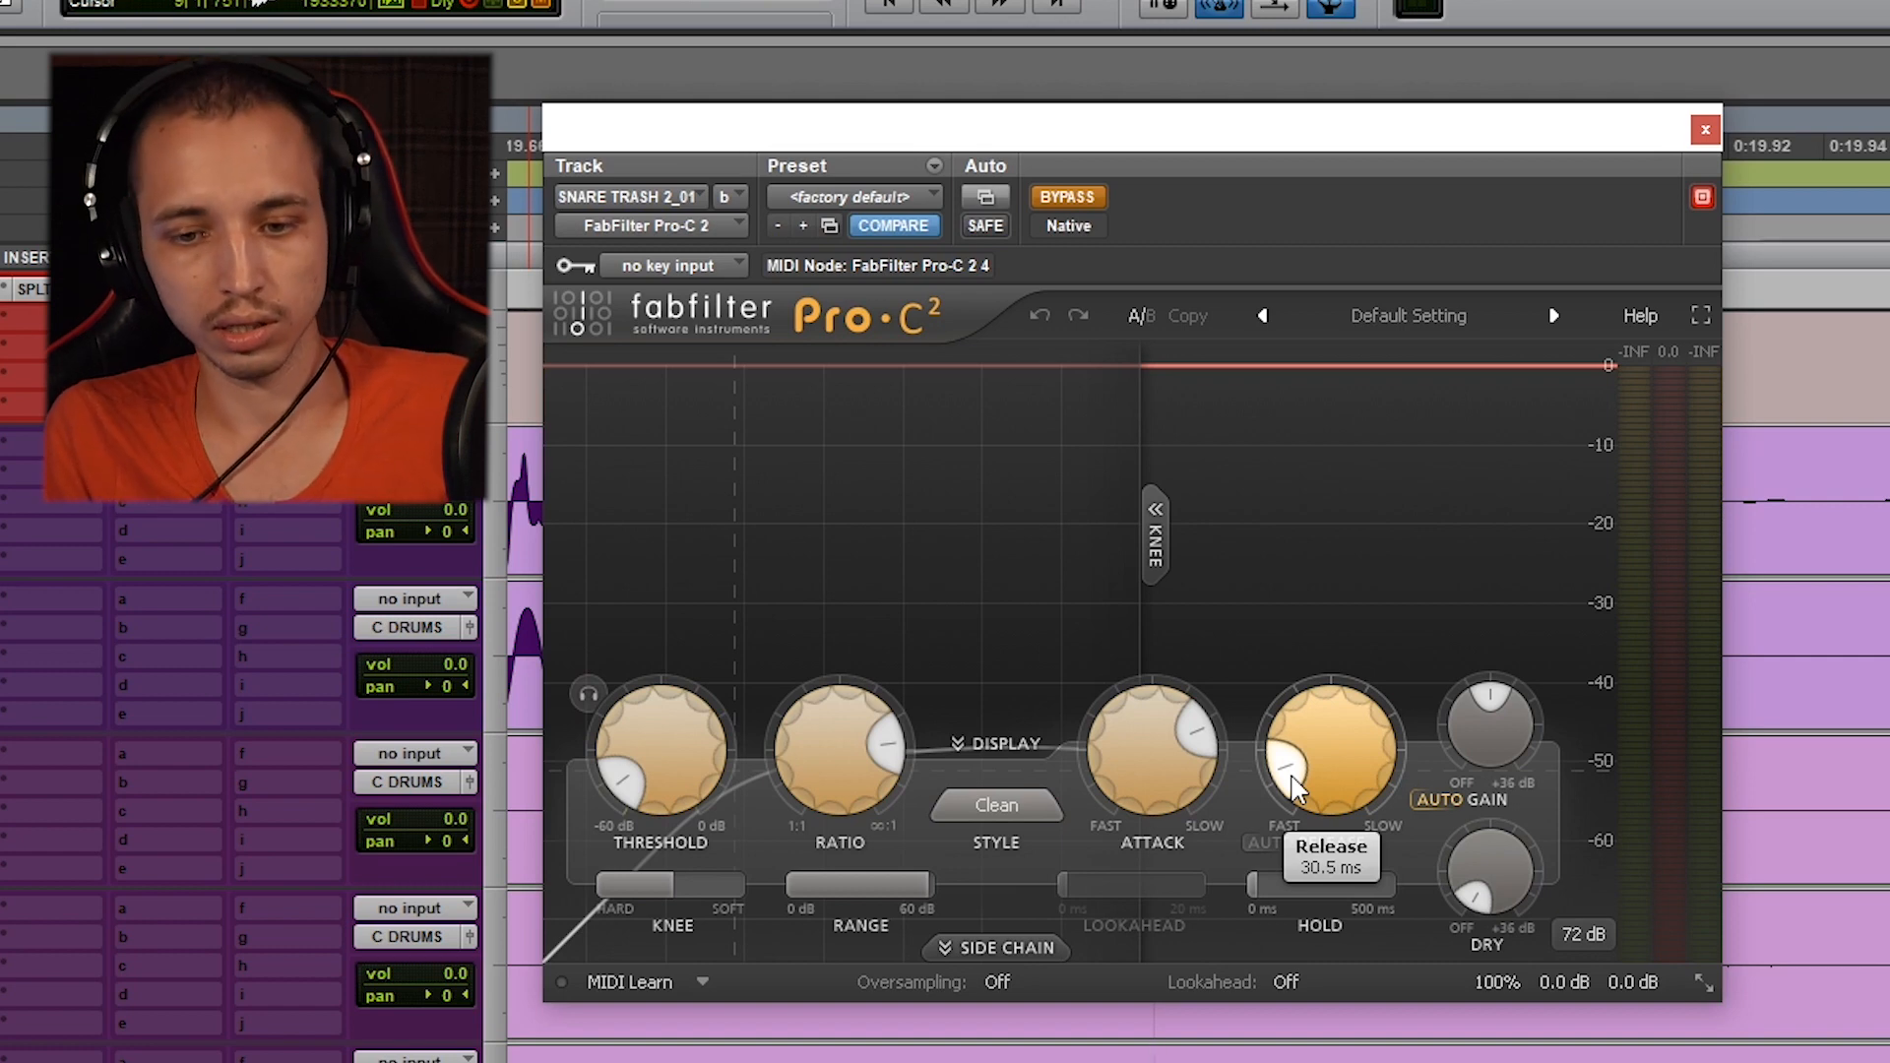
left_click(1704, 132)
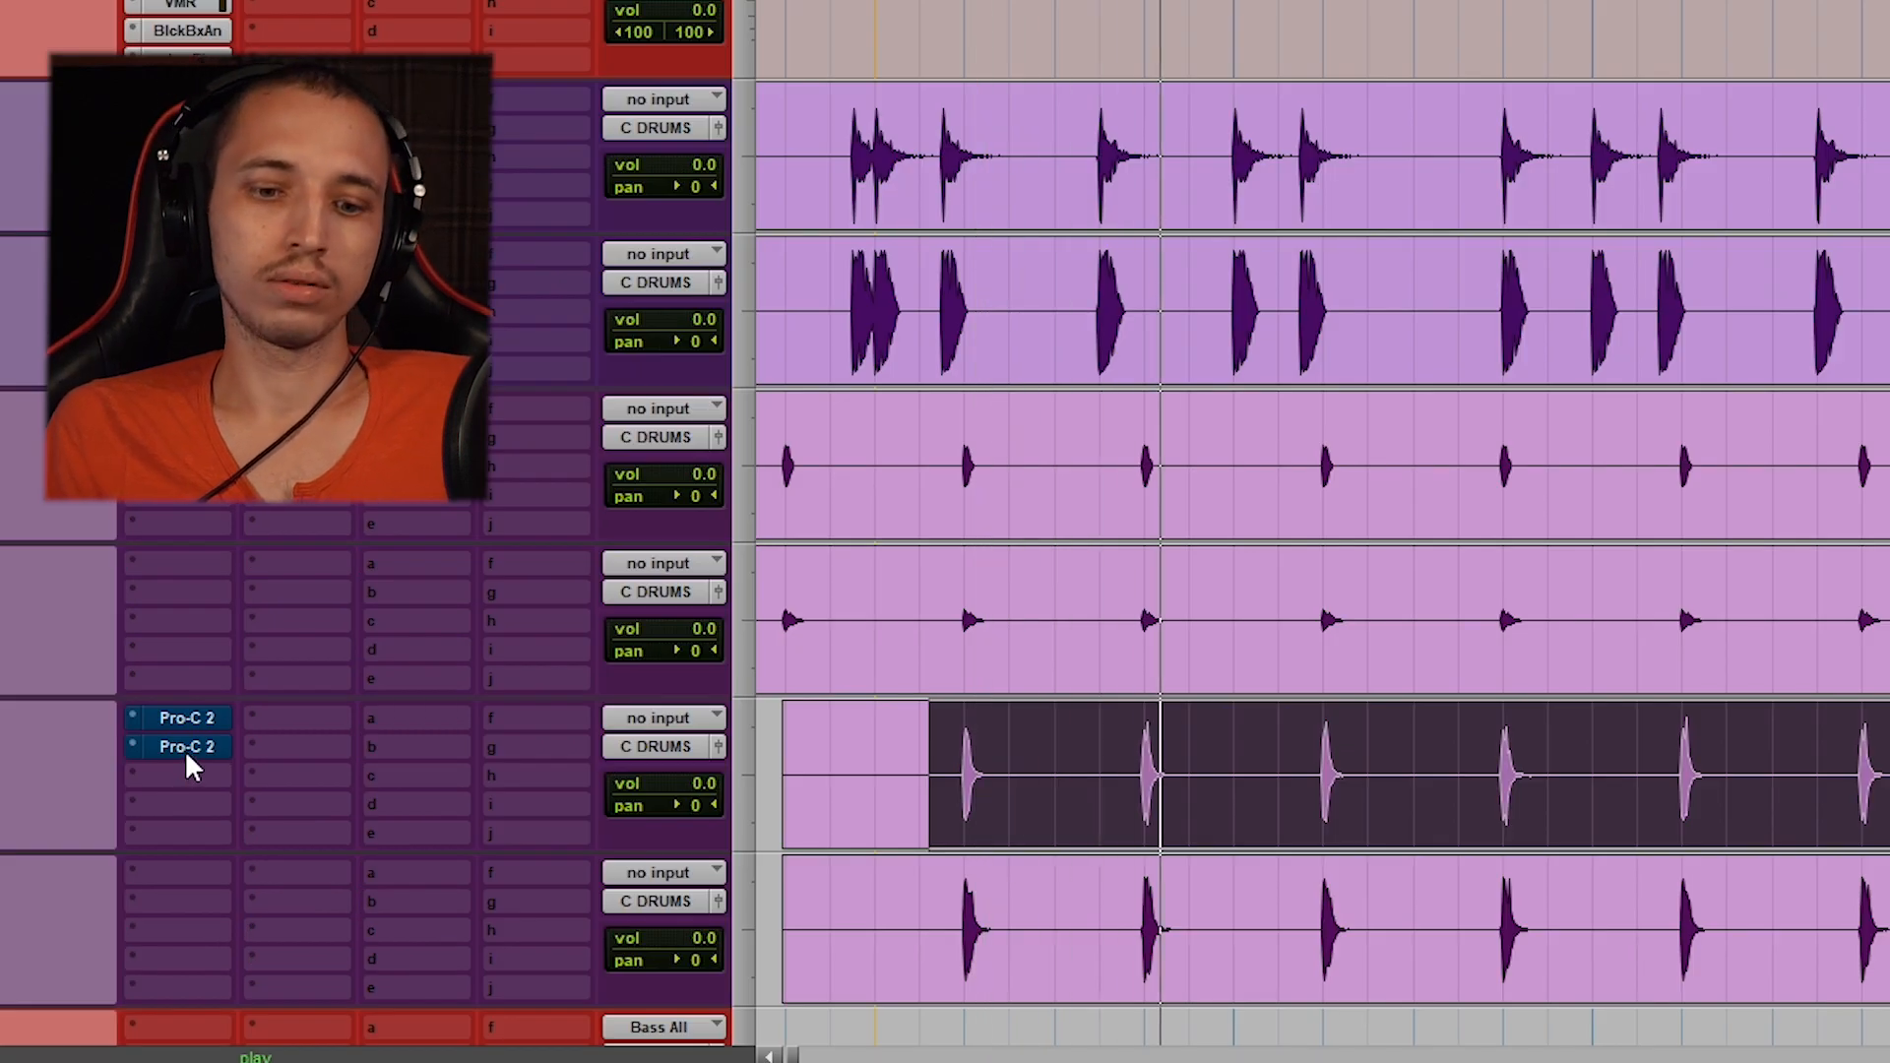
left_click(182, 746, "ctrl")
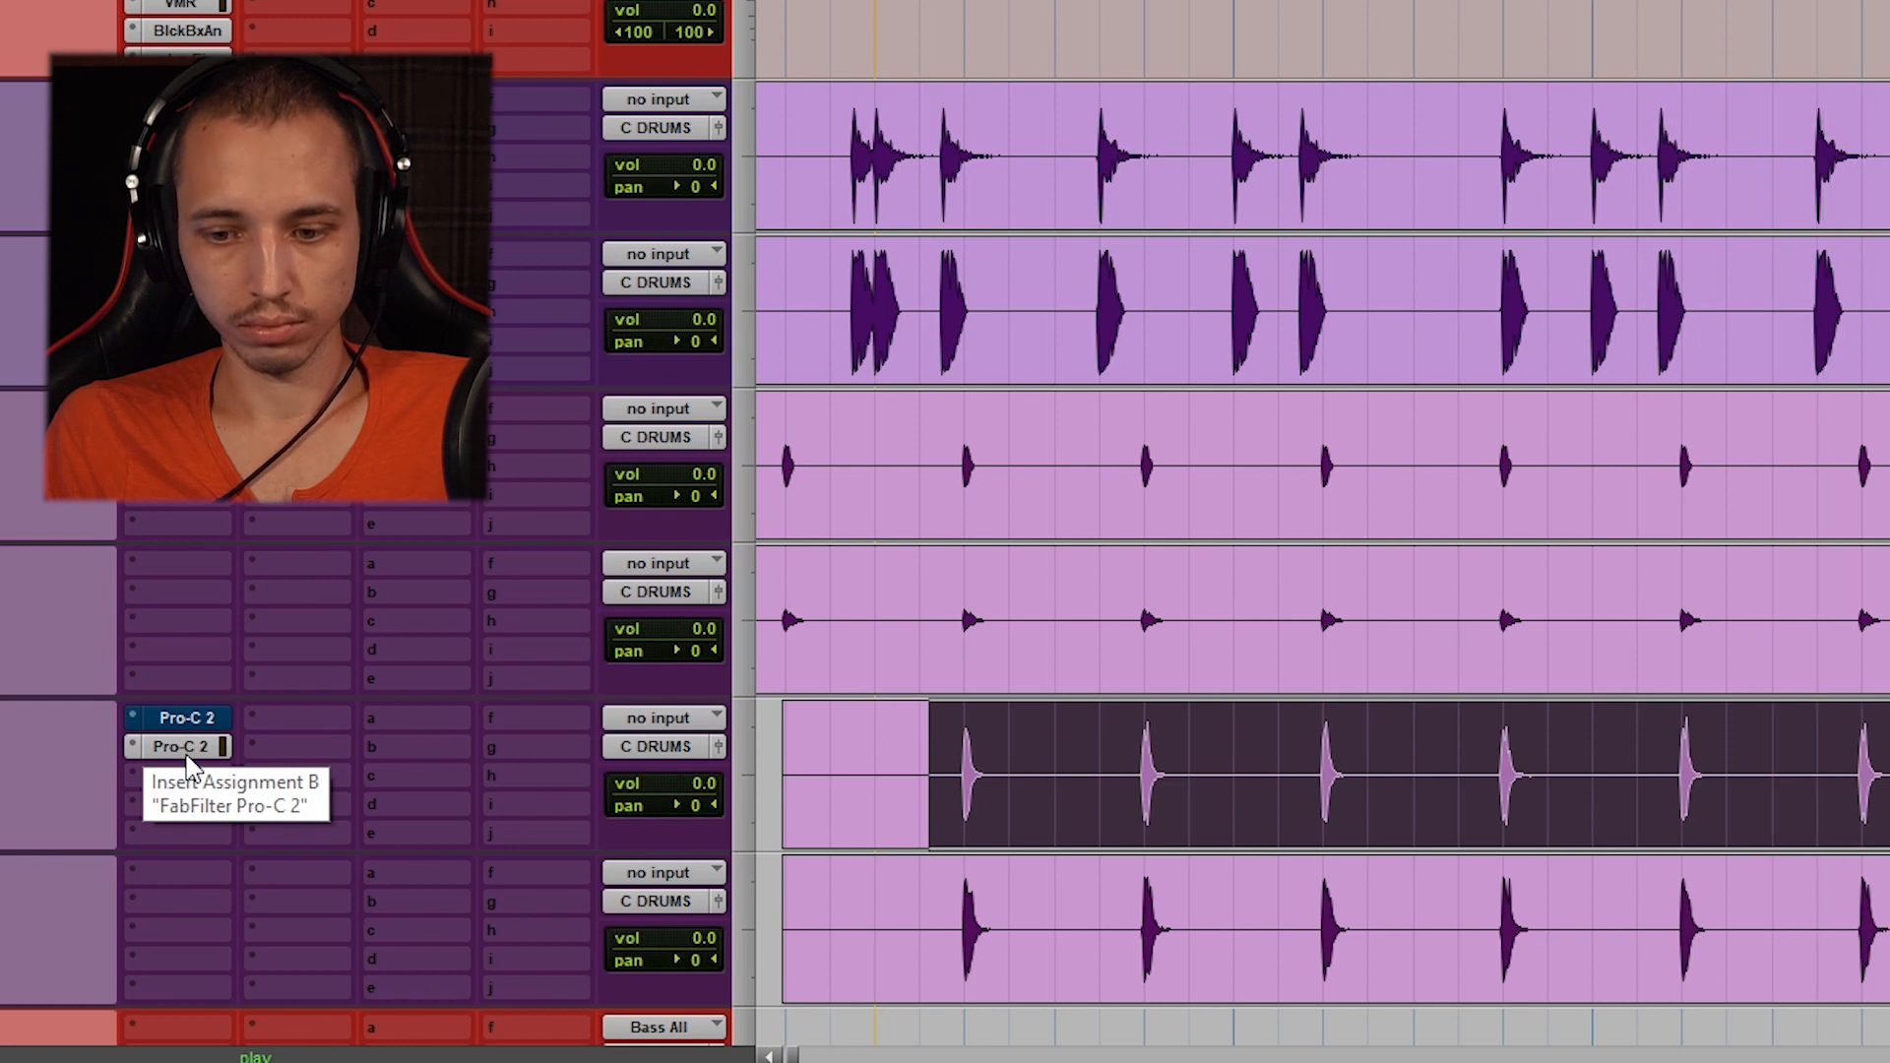
left_click(187, 756, "ctrl")
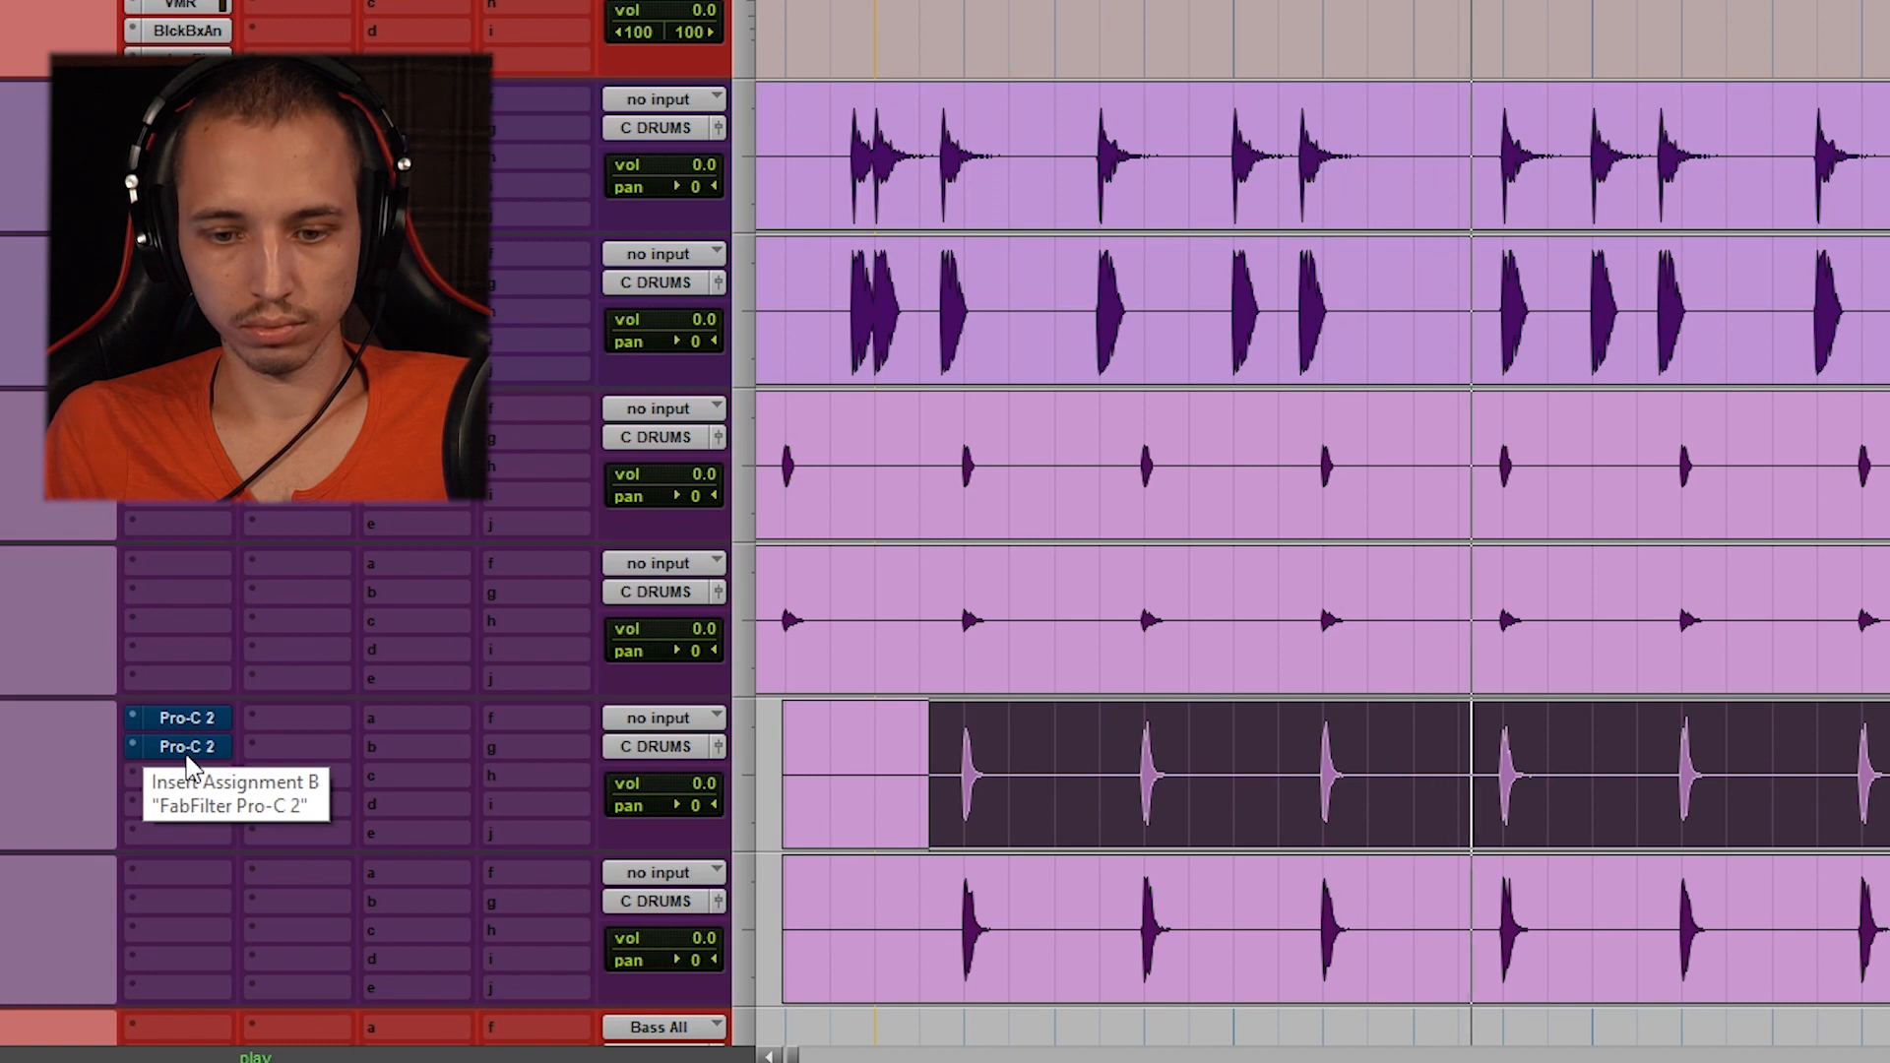
left_click(187, 756, "ctrl")
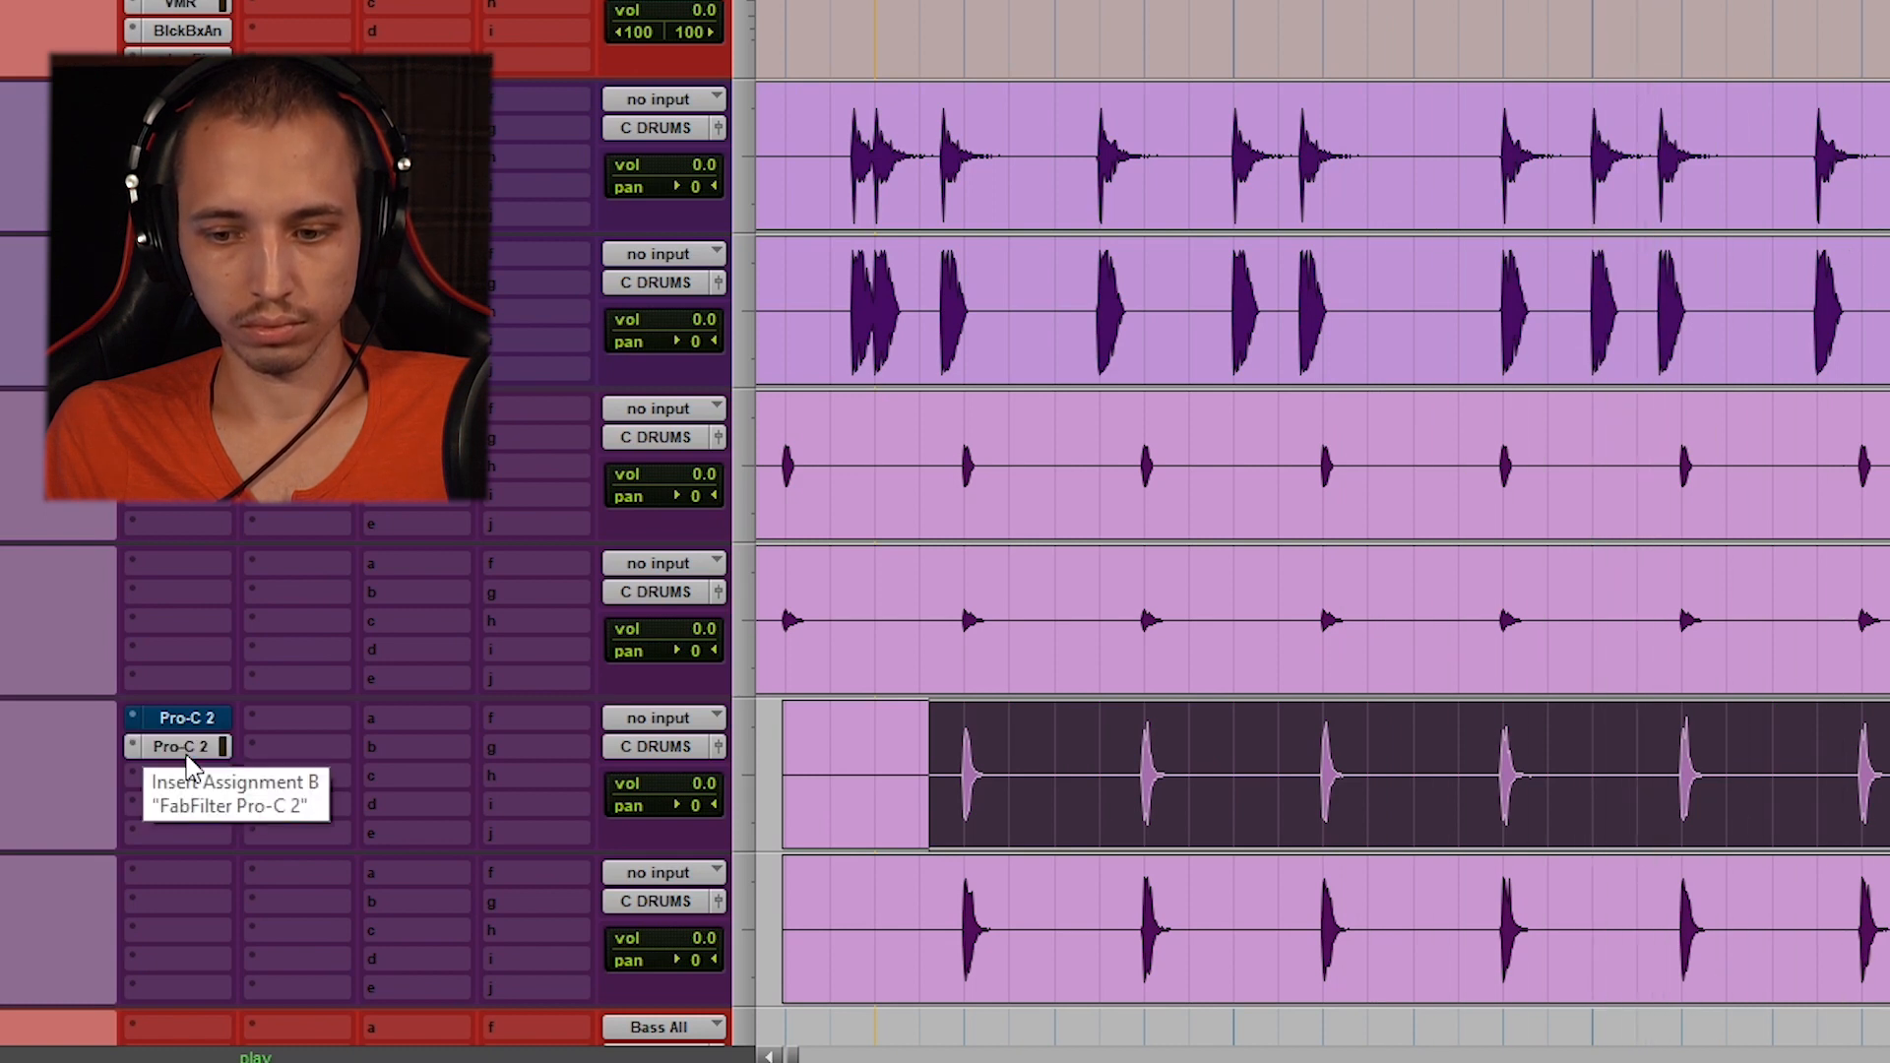
left_click(186, 748, "ctrl")
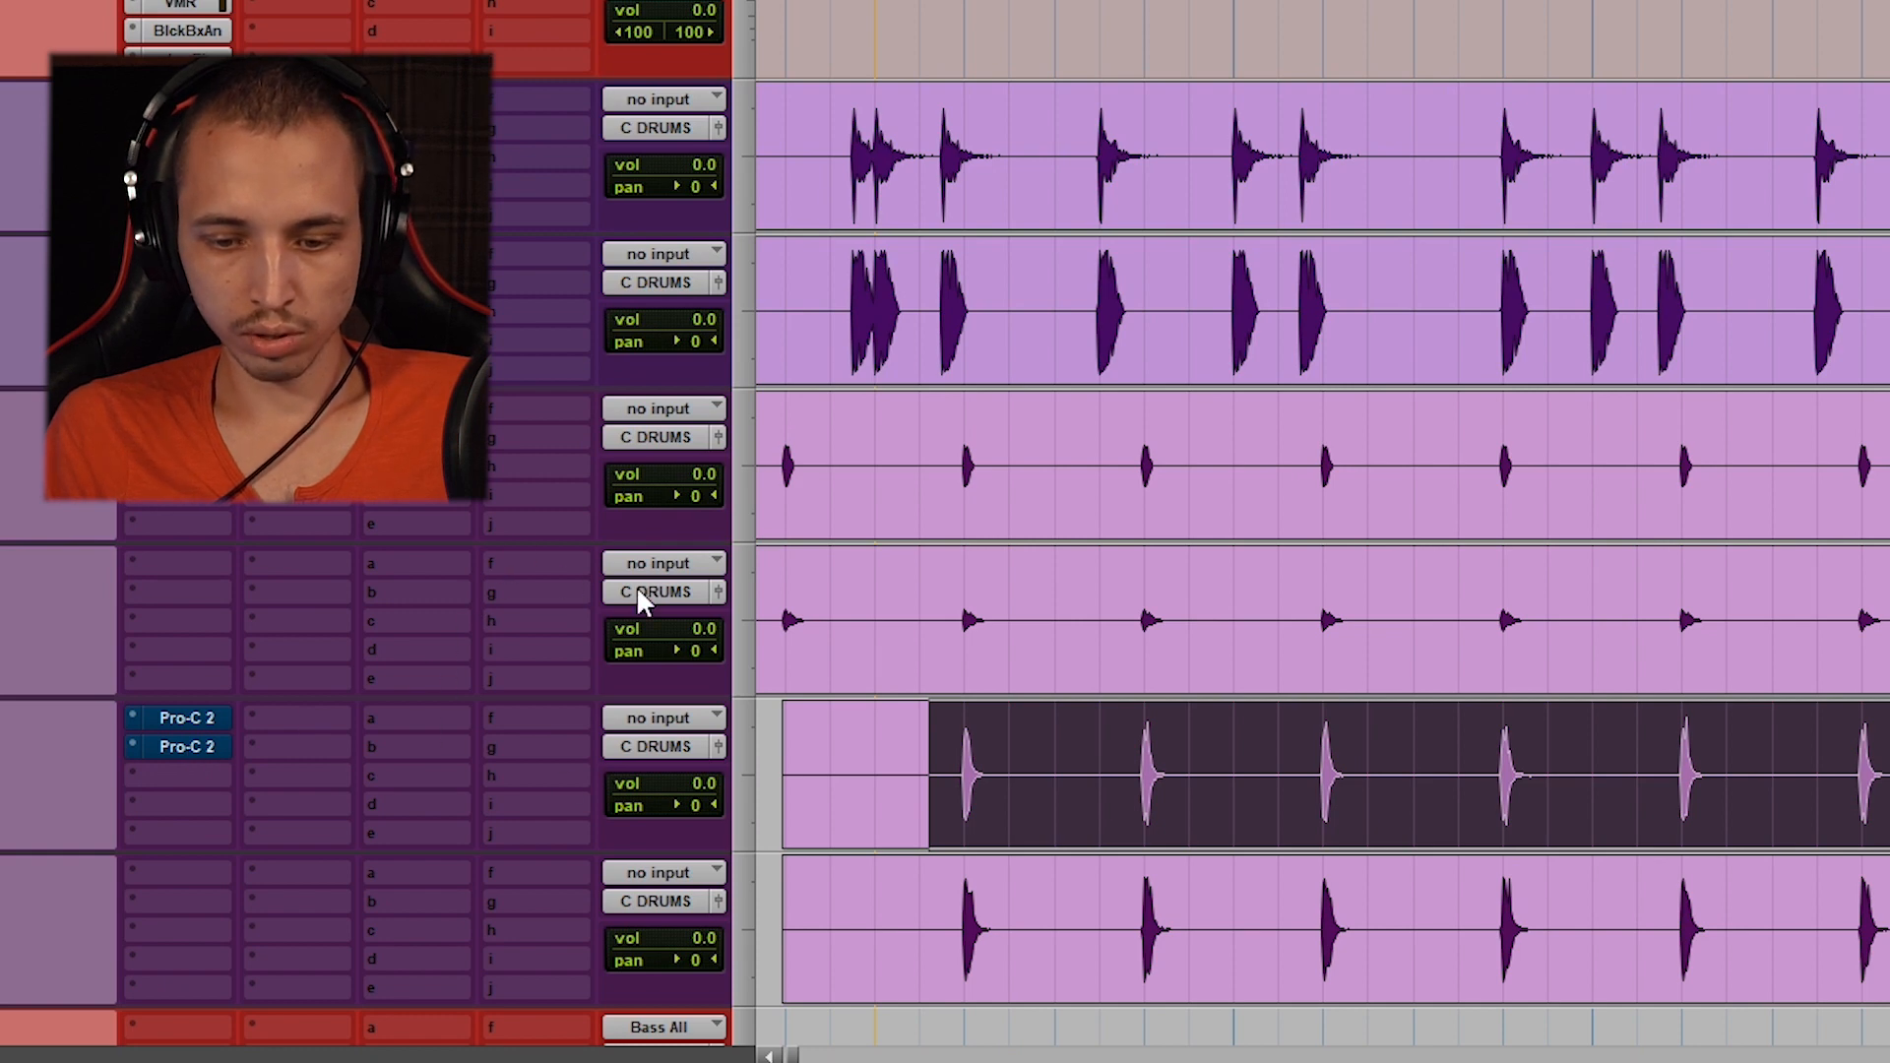
left_click(188, 750)
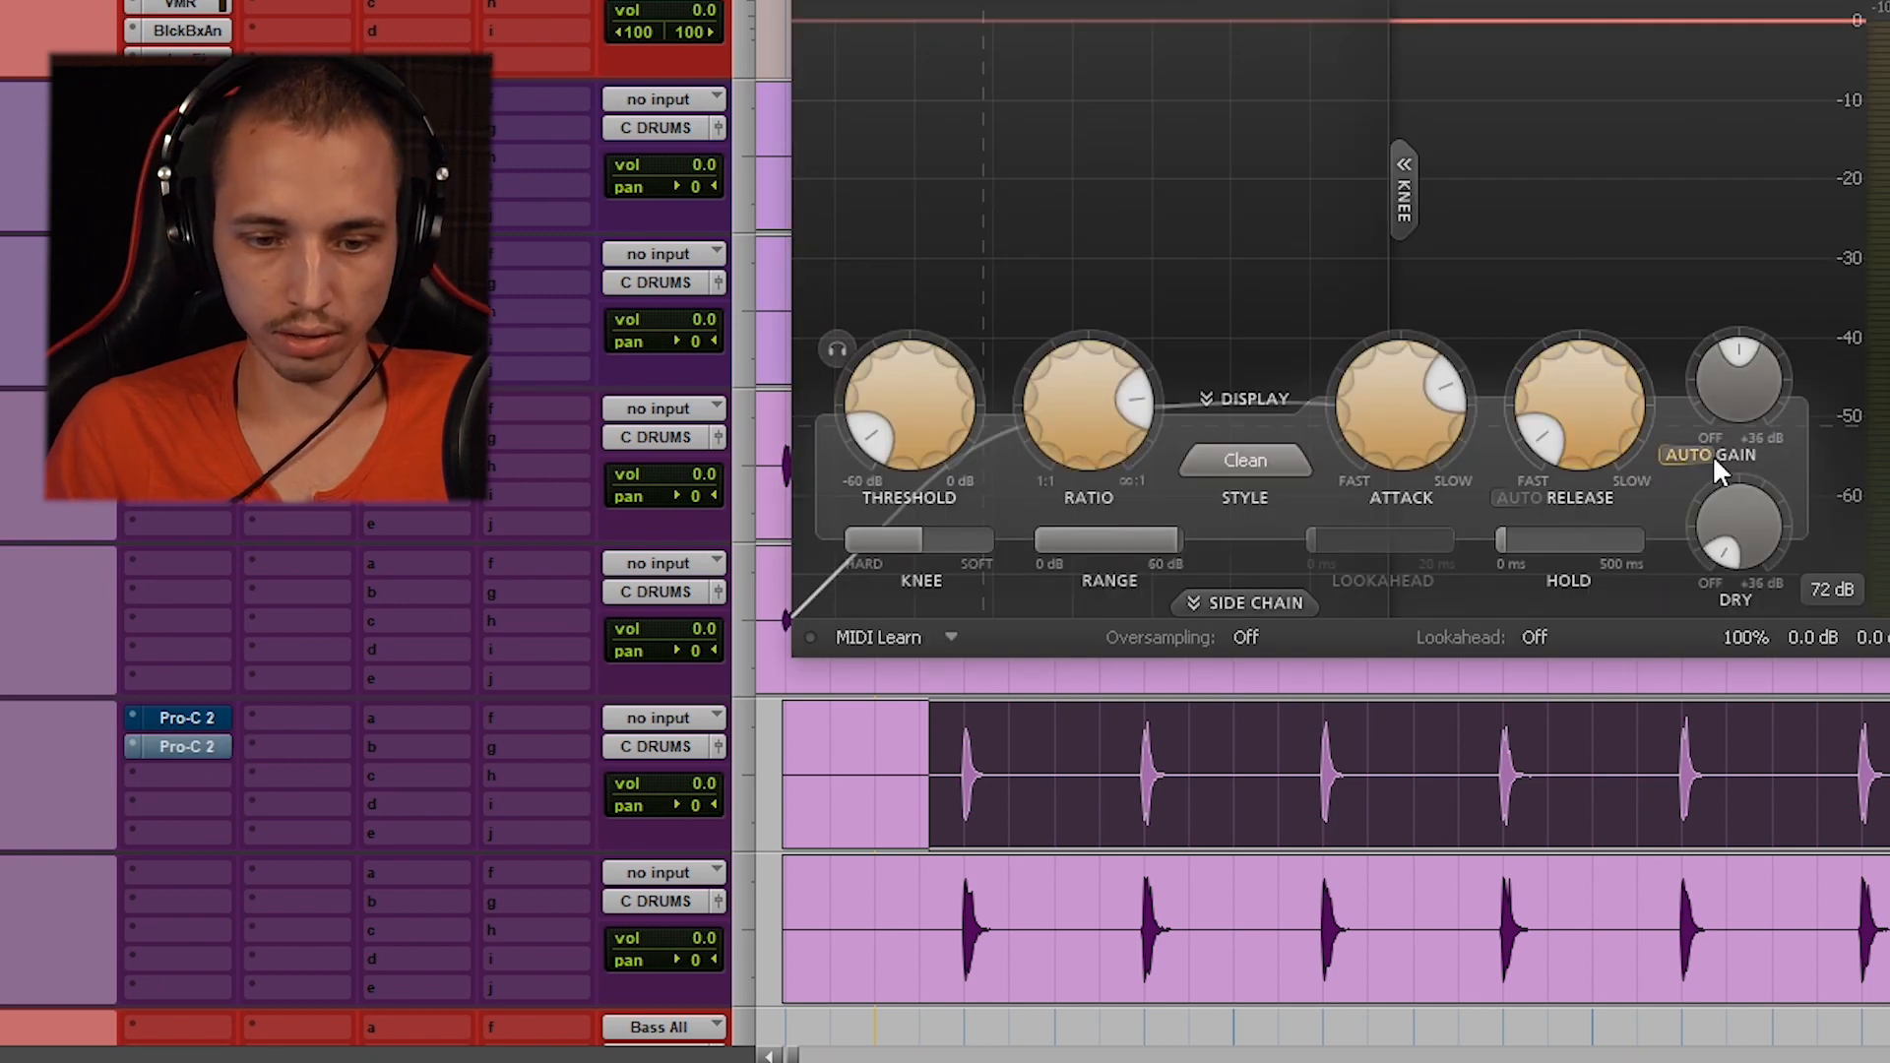
key("ctrl+w")
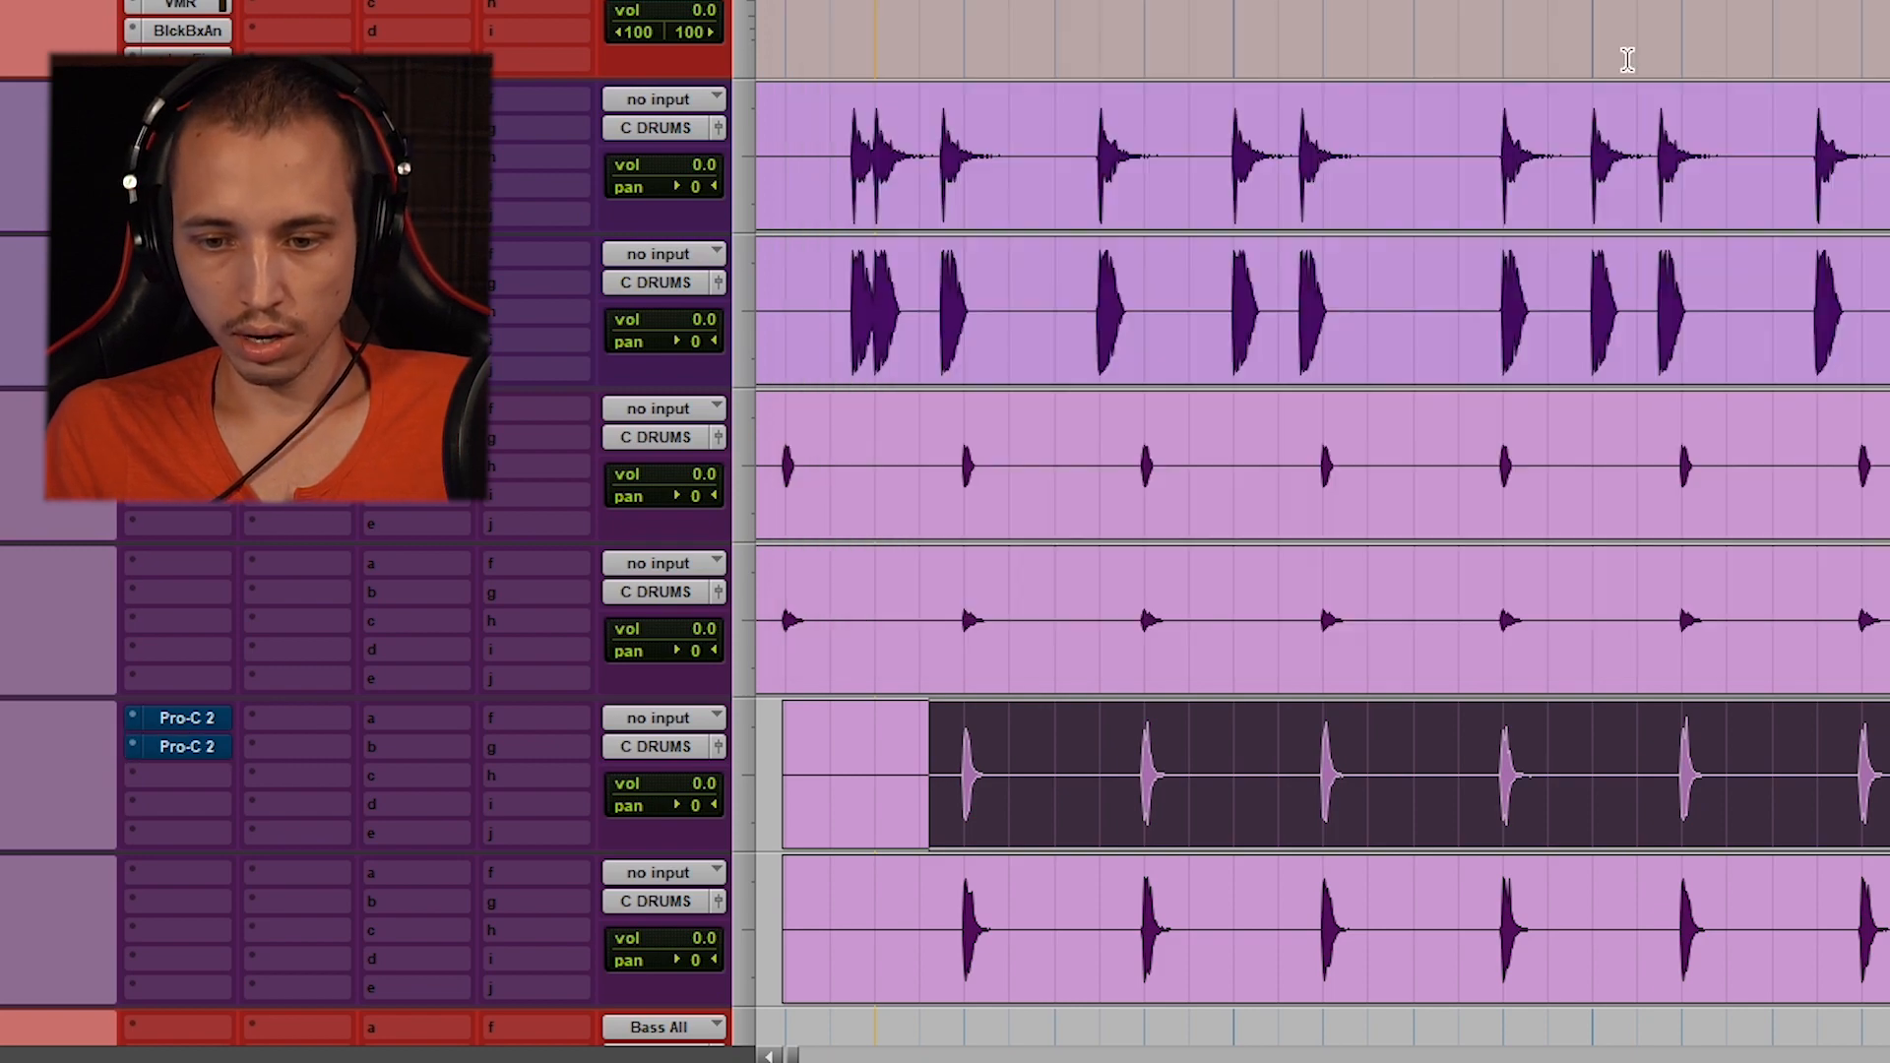
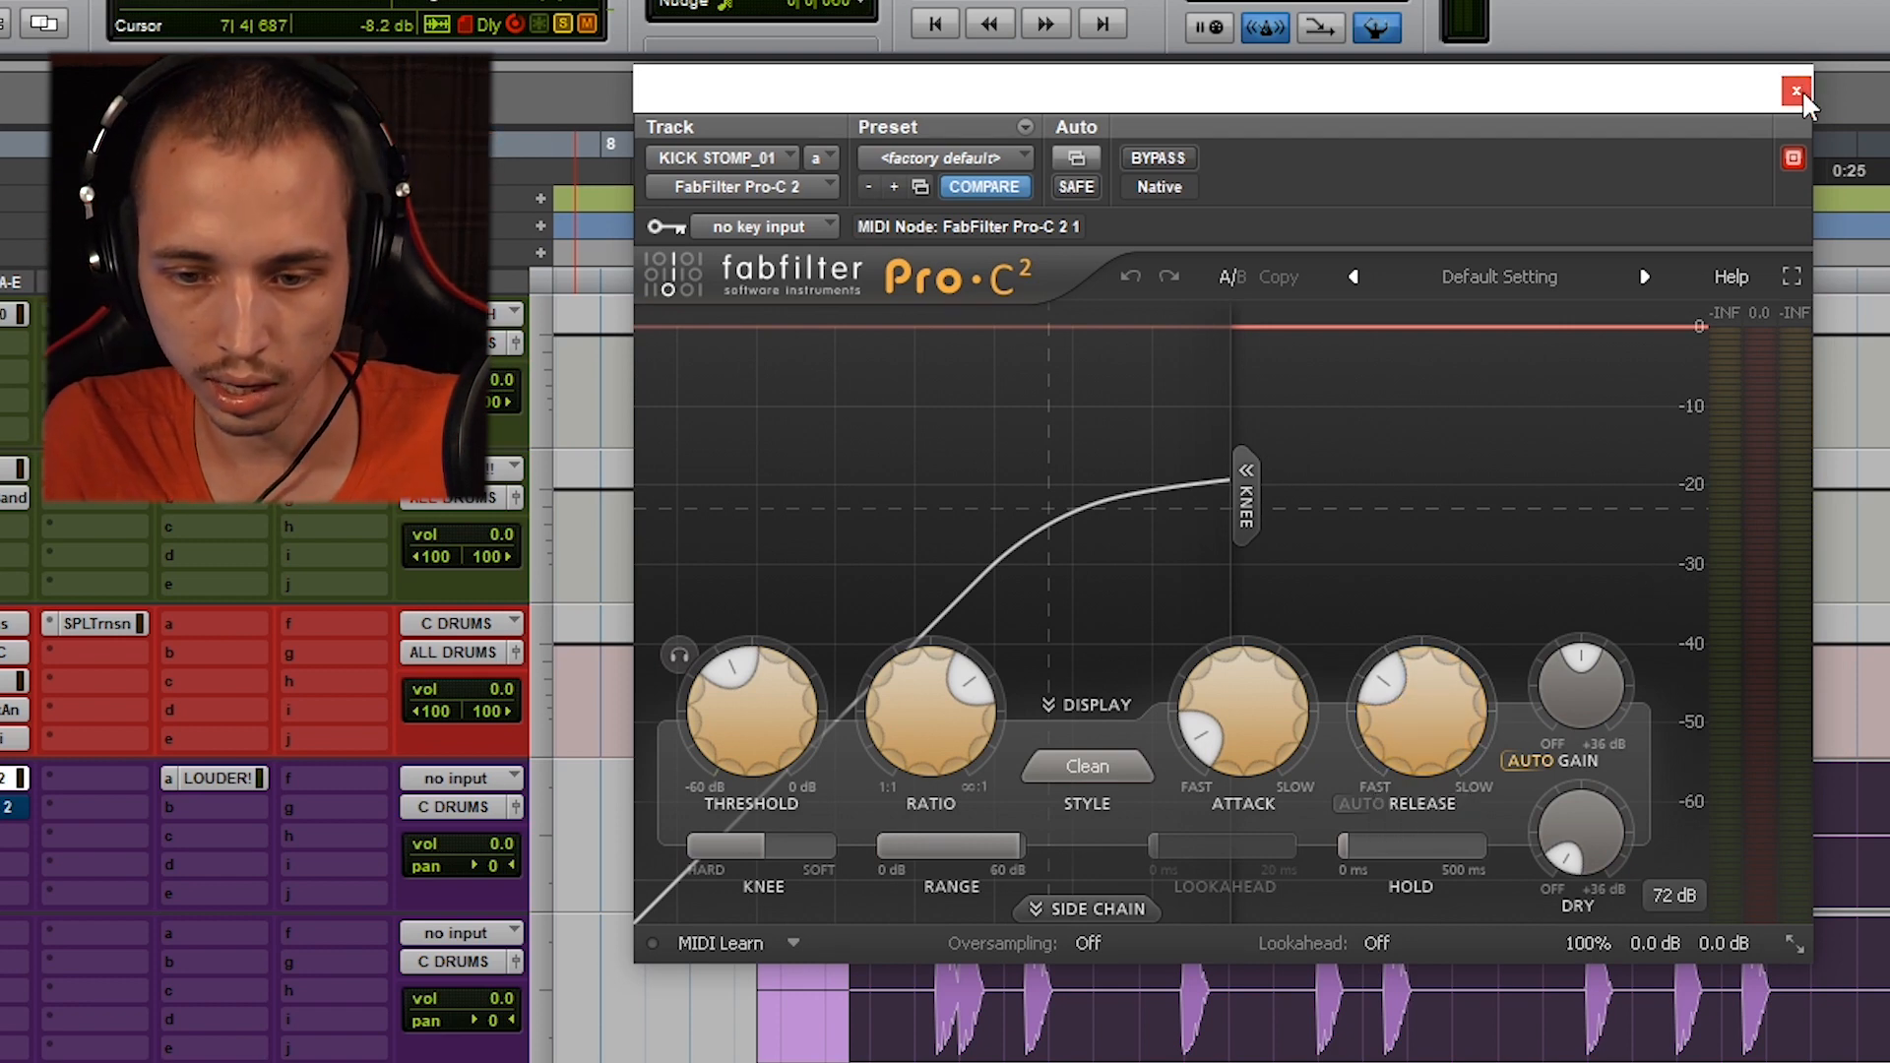
Close the kick's compressor window and toggle bypass on the kick track's first Pro-C 2 insert during playback to compare the sound
left_click(1793, 91)
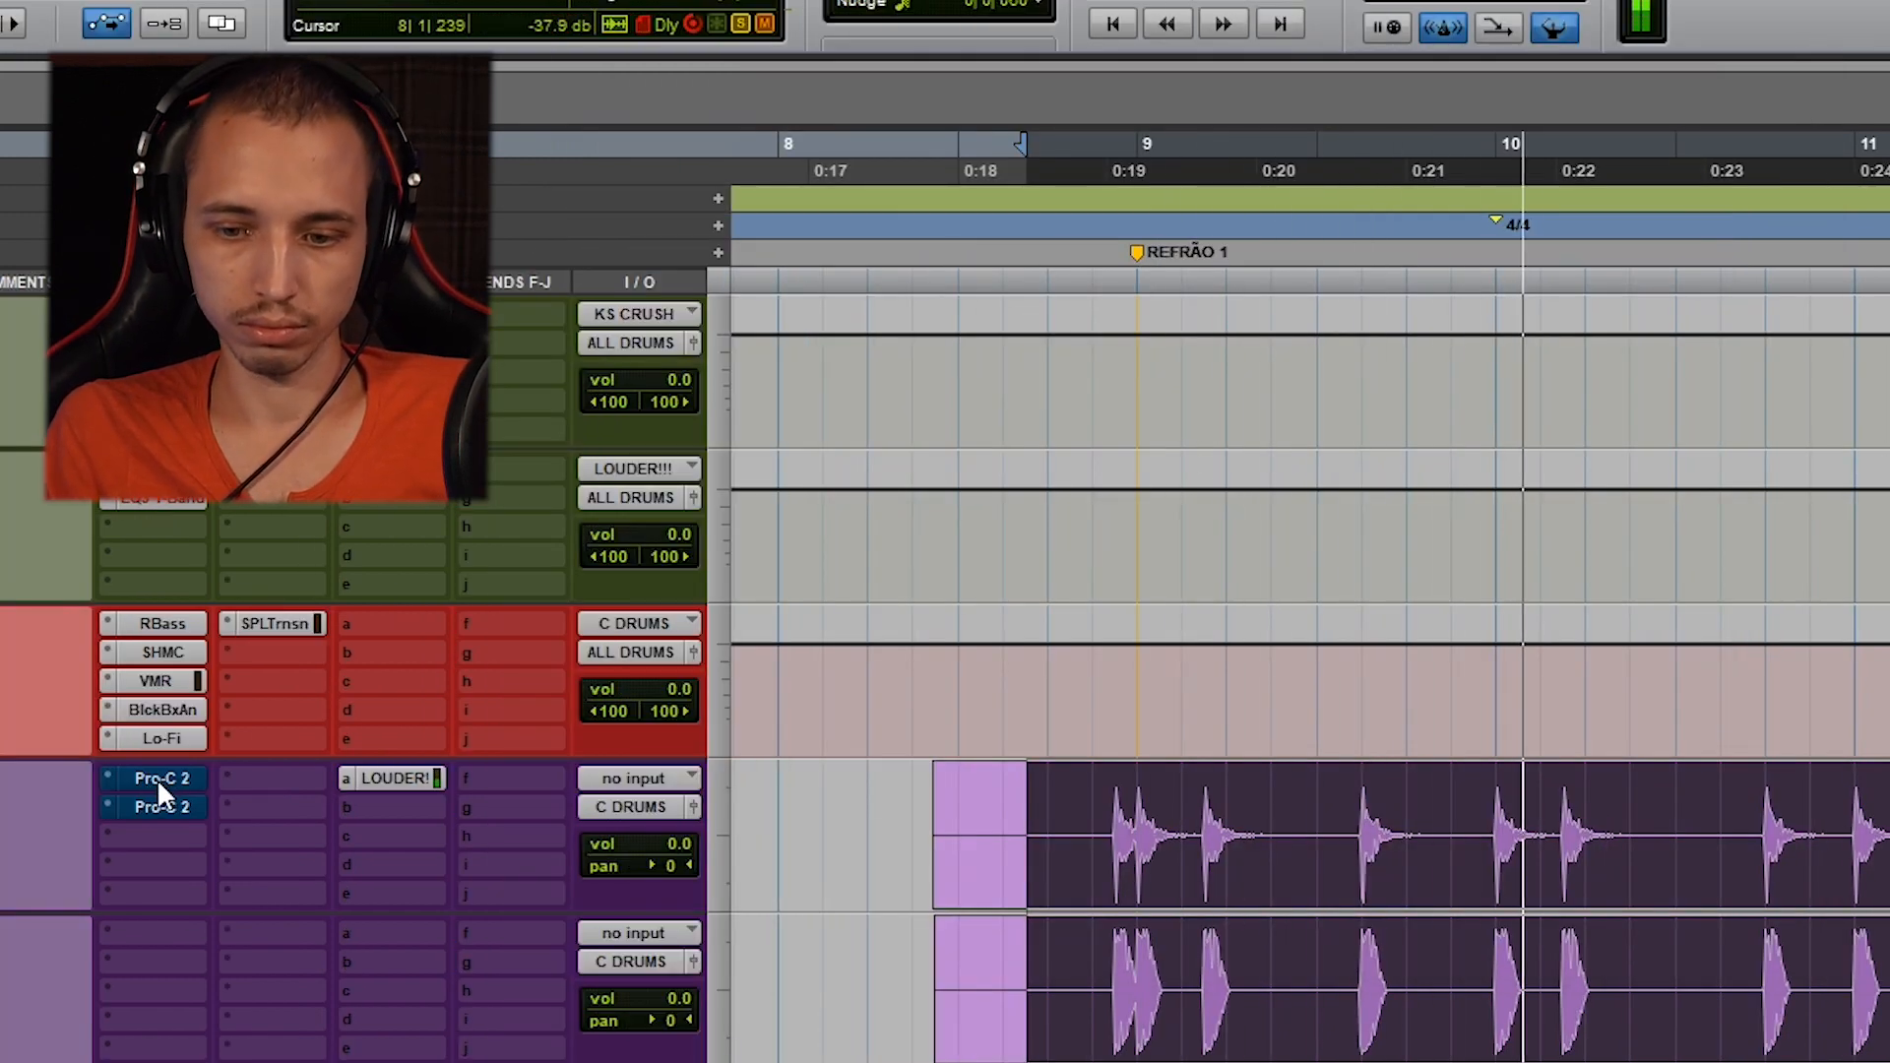
left_click(157, 778, "ctrl")
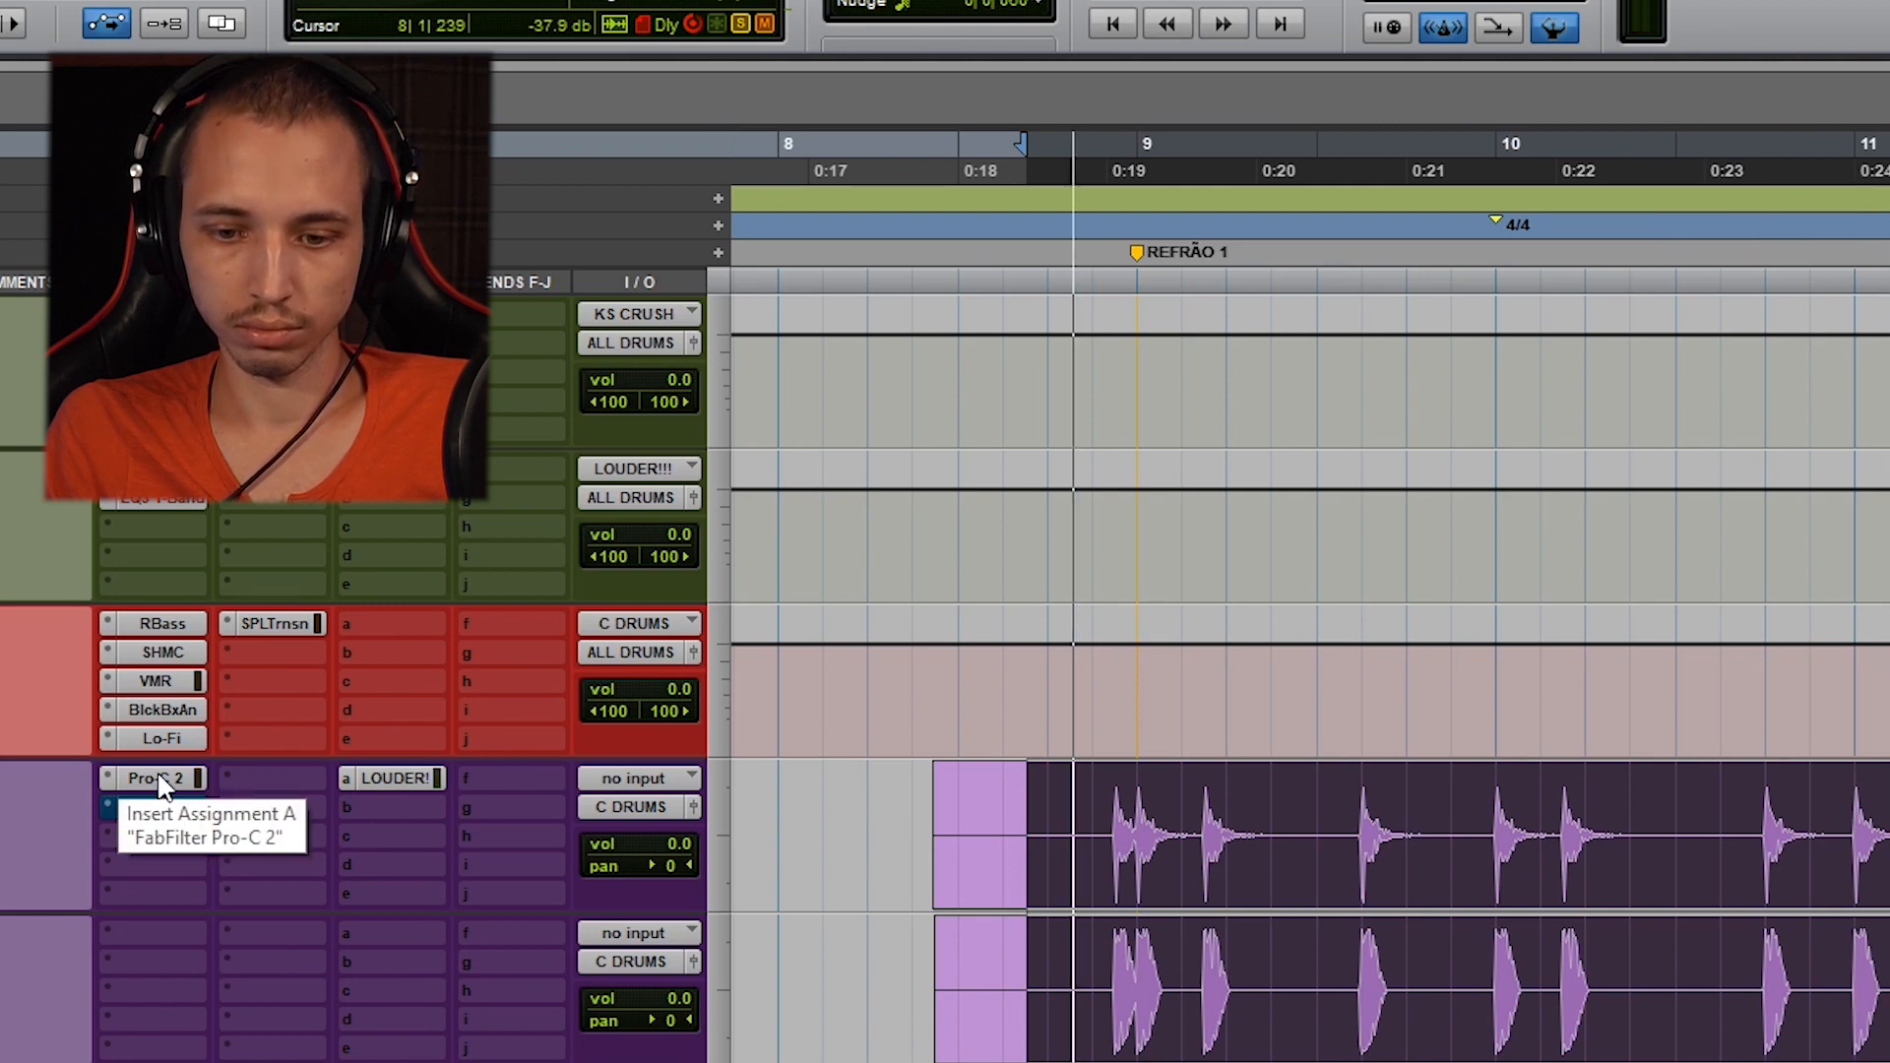
left_click(160, 776, "ctrl")
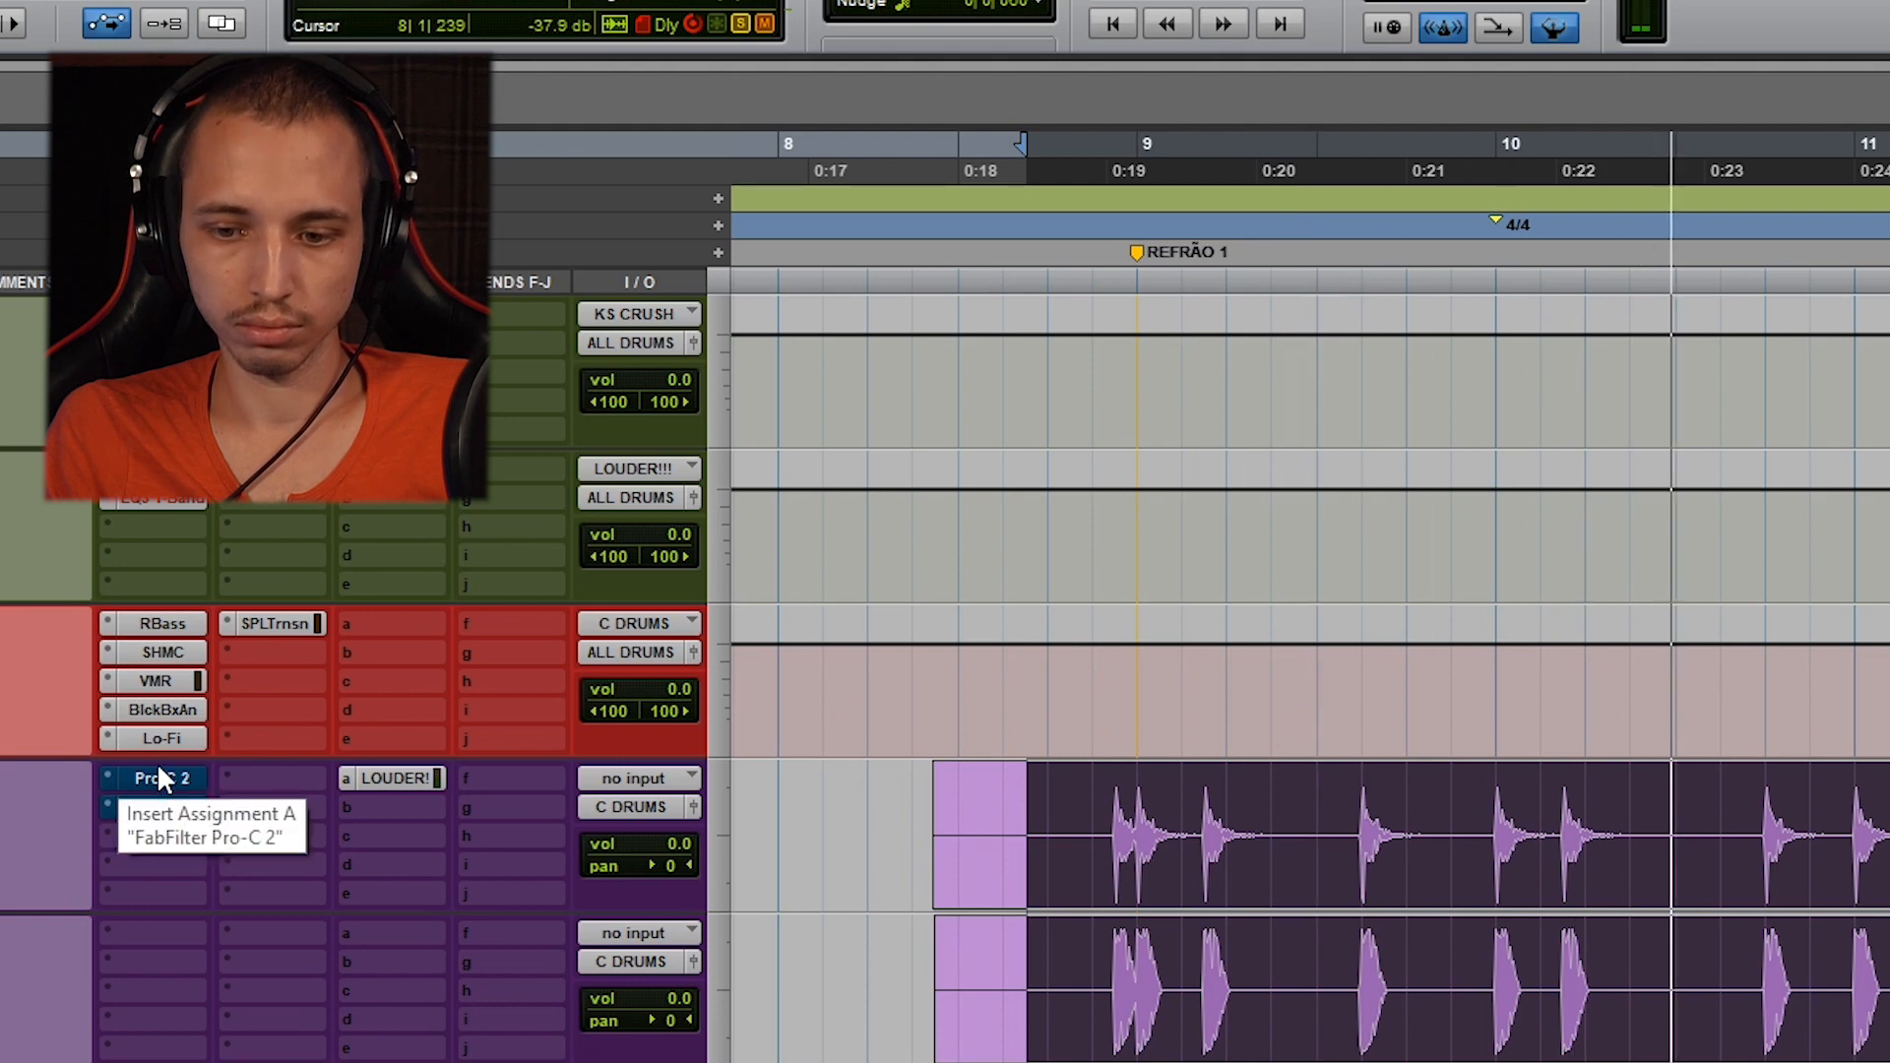
left_click(160, 773, "ctrl")
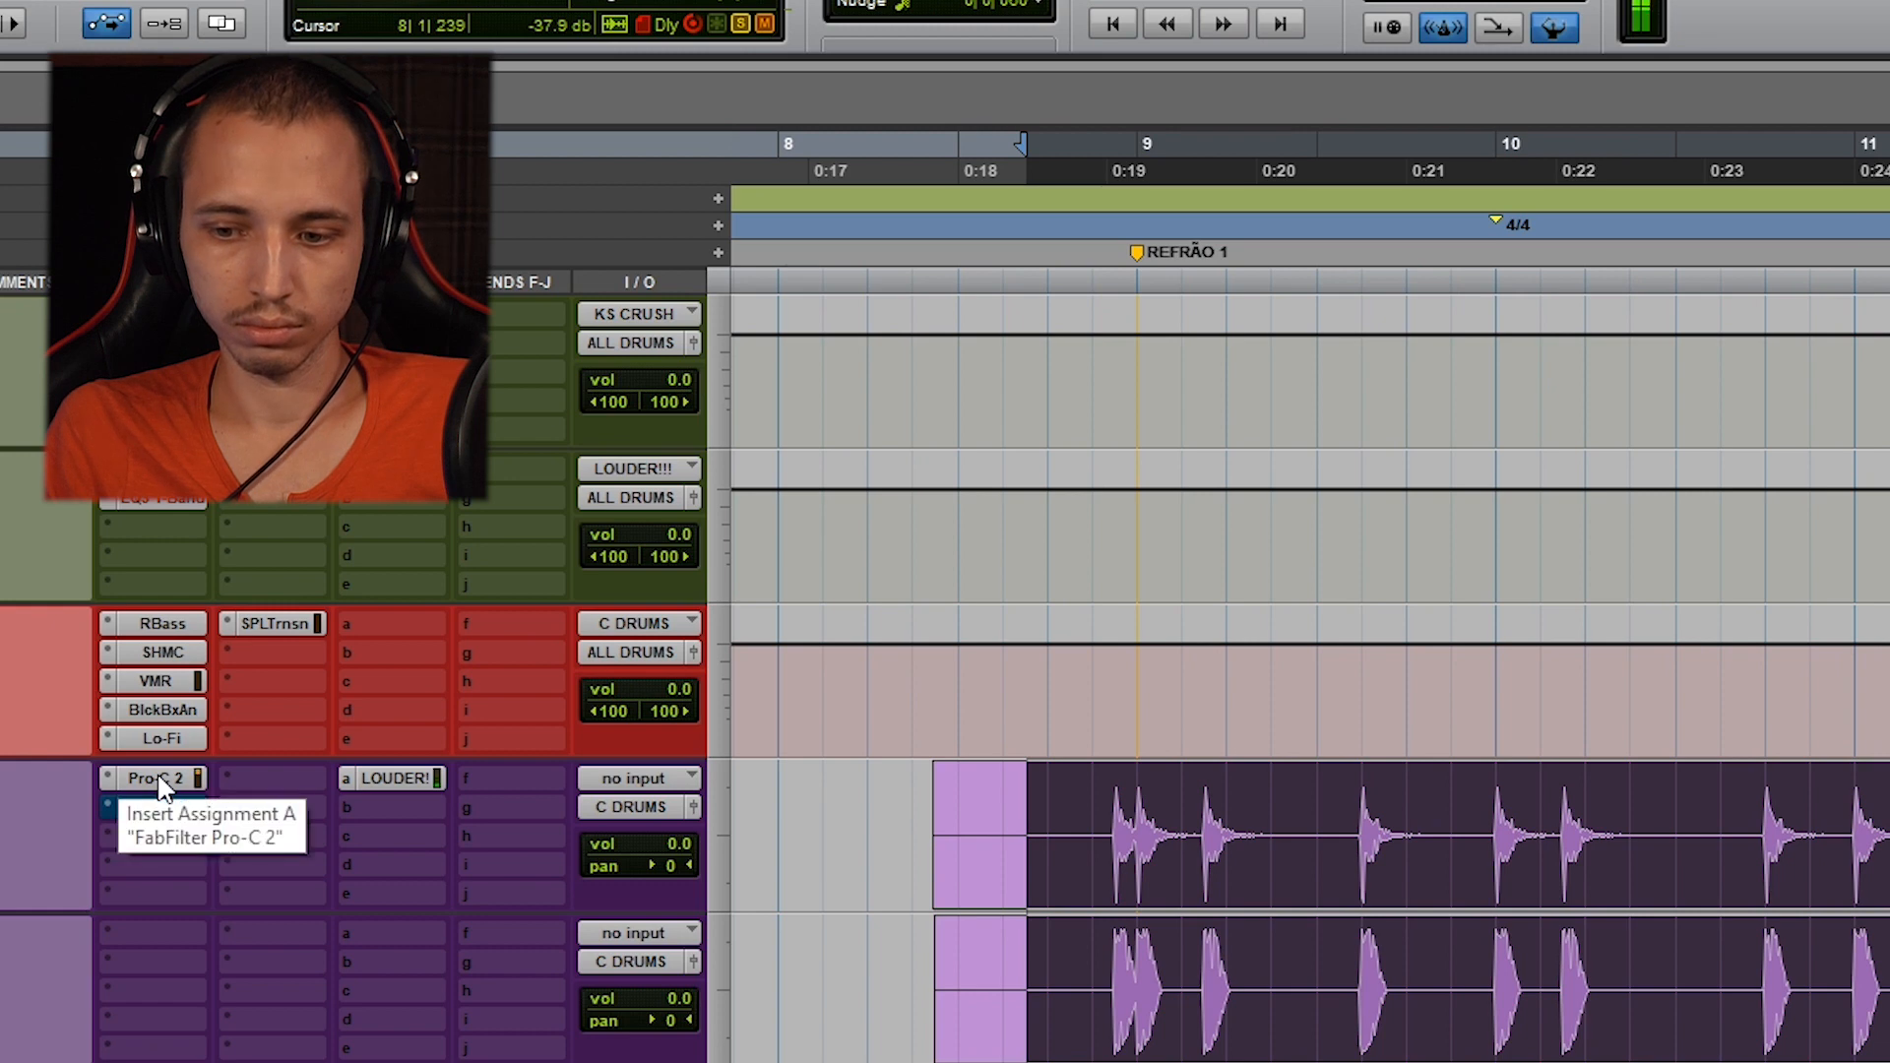
left_click_drag(161, 782, 162, 806, "alt")
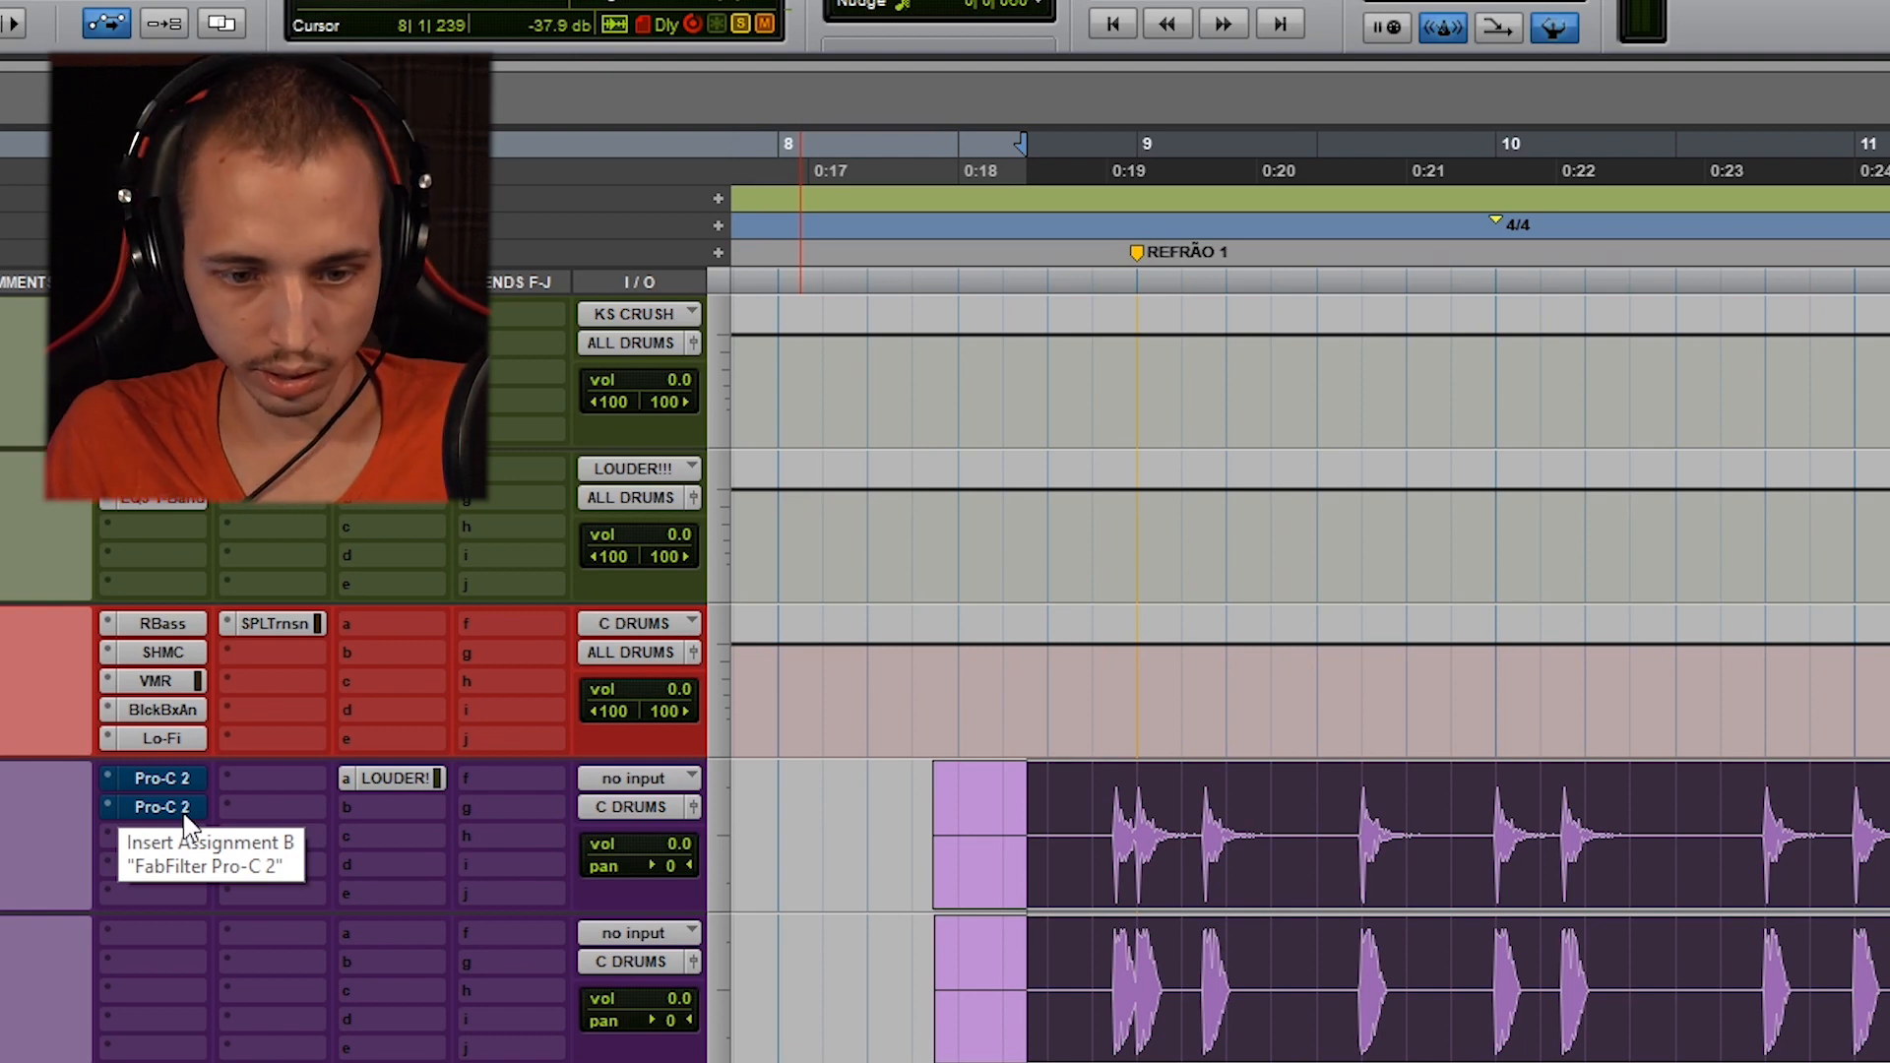
Activate the kick track's second Pro-C 2 insert to inspect its threshold, attack and release settings, and bypass it again
left_click(183, 815, "ctrl")
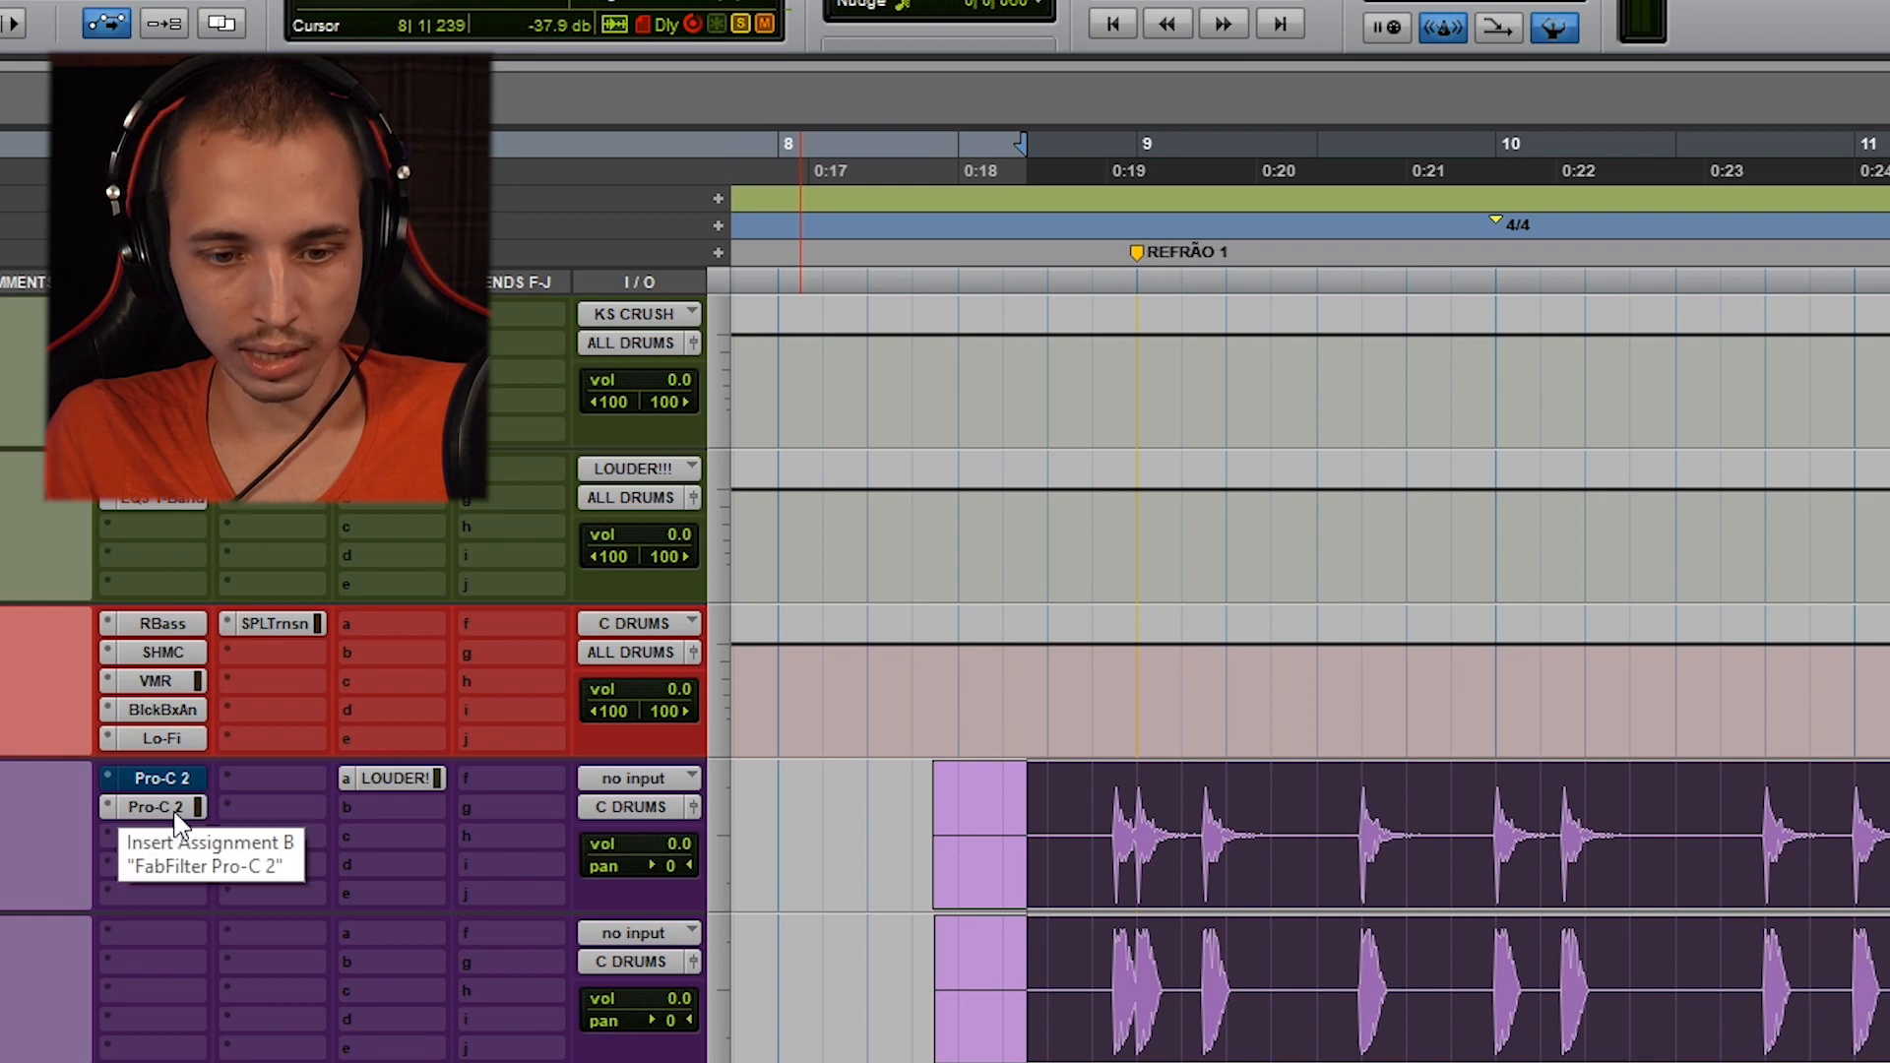
left_click(163, 805)
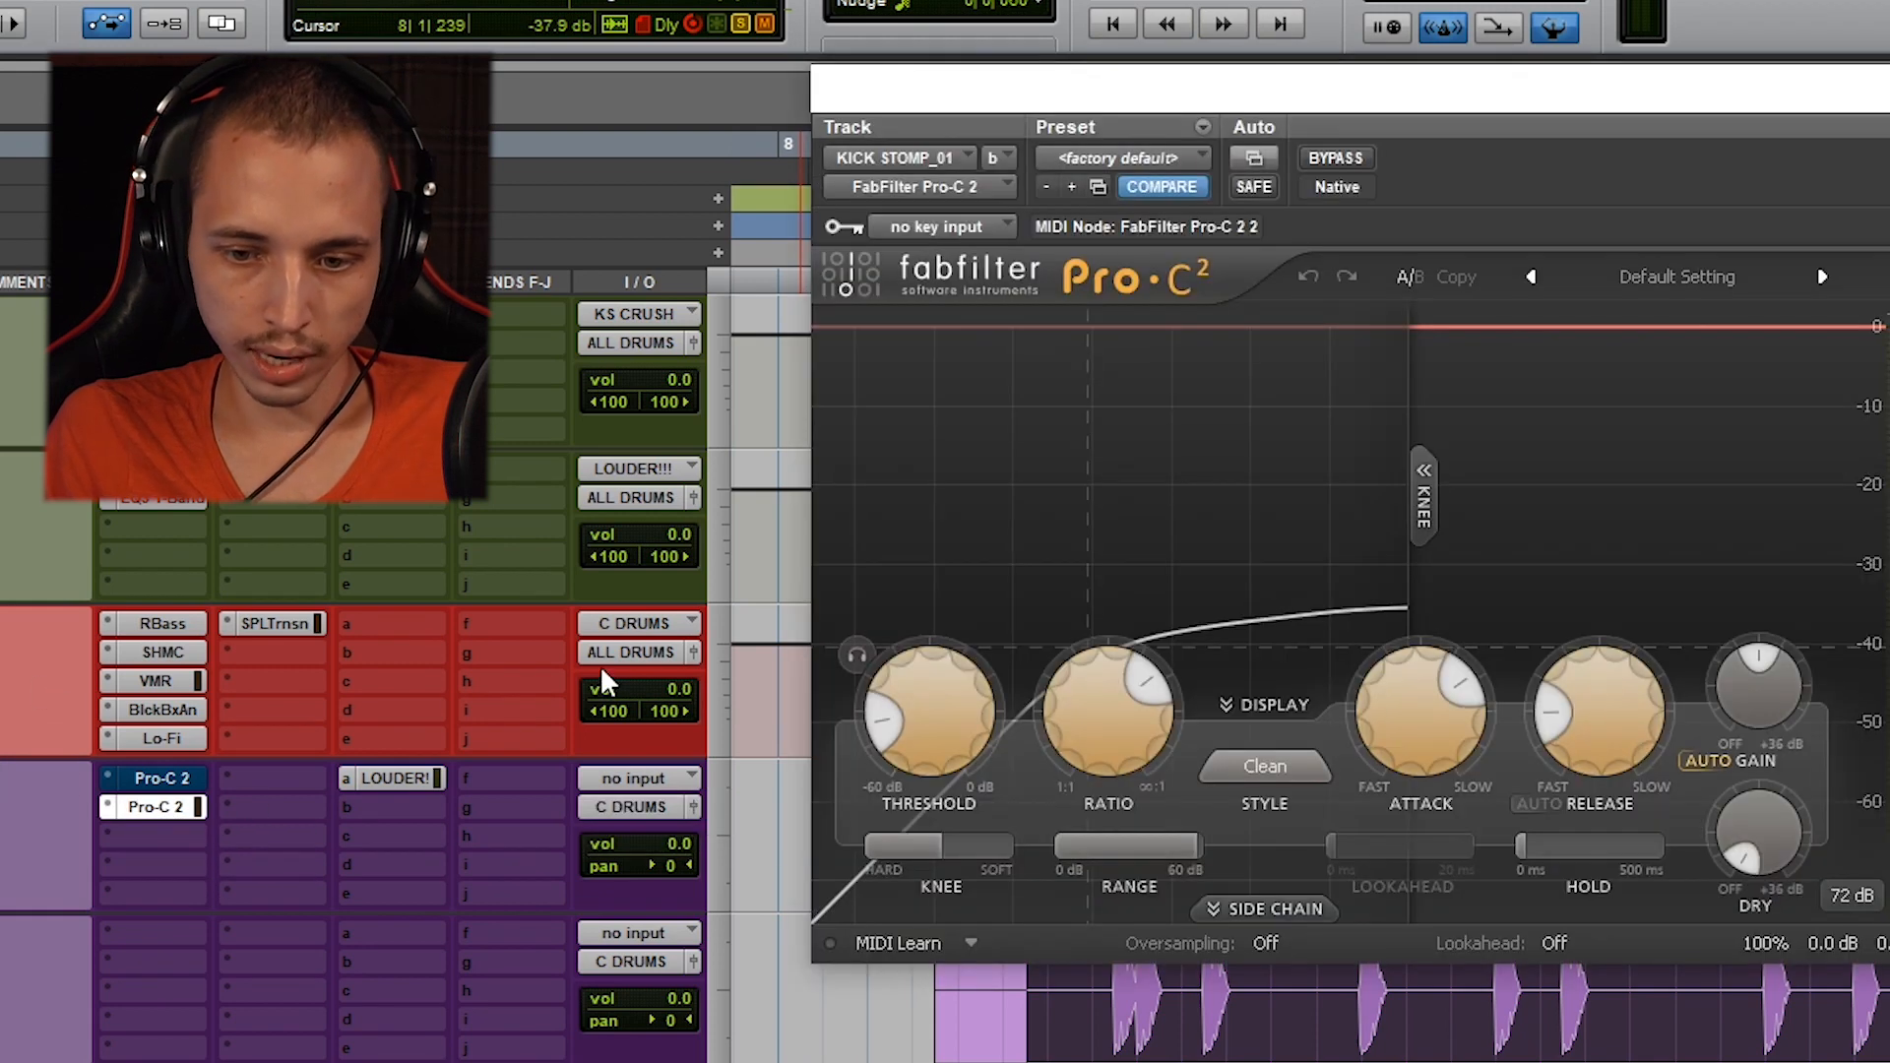
left_click(178, 813, "ctrl")
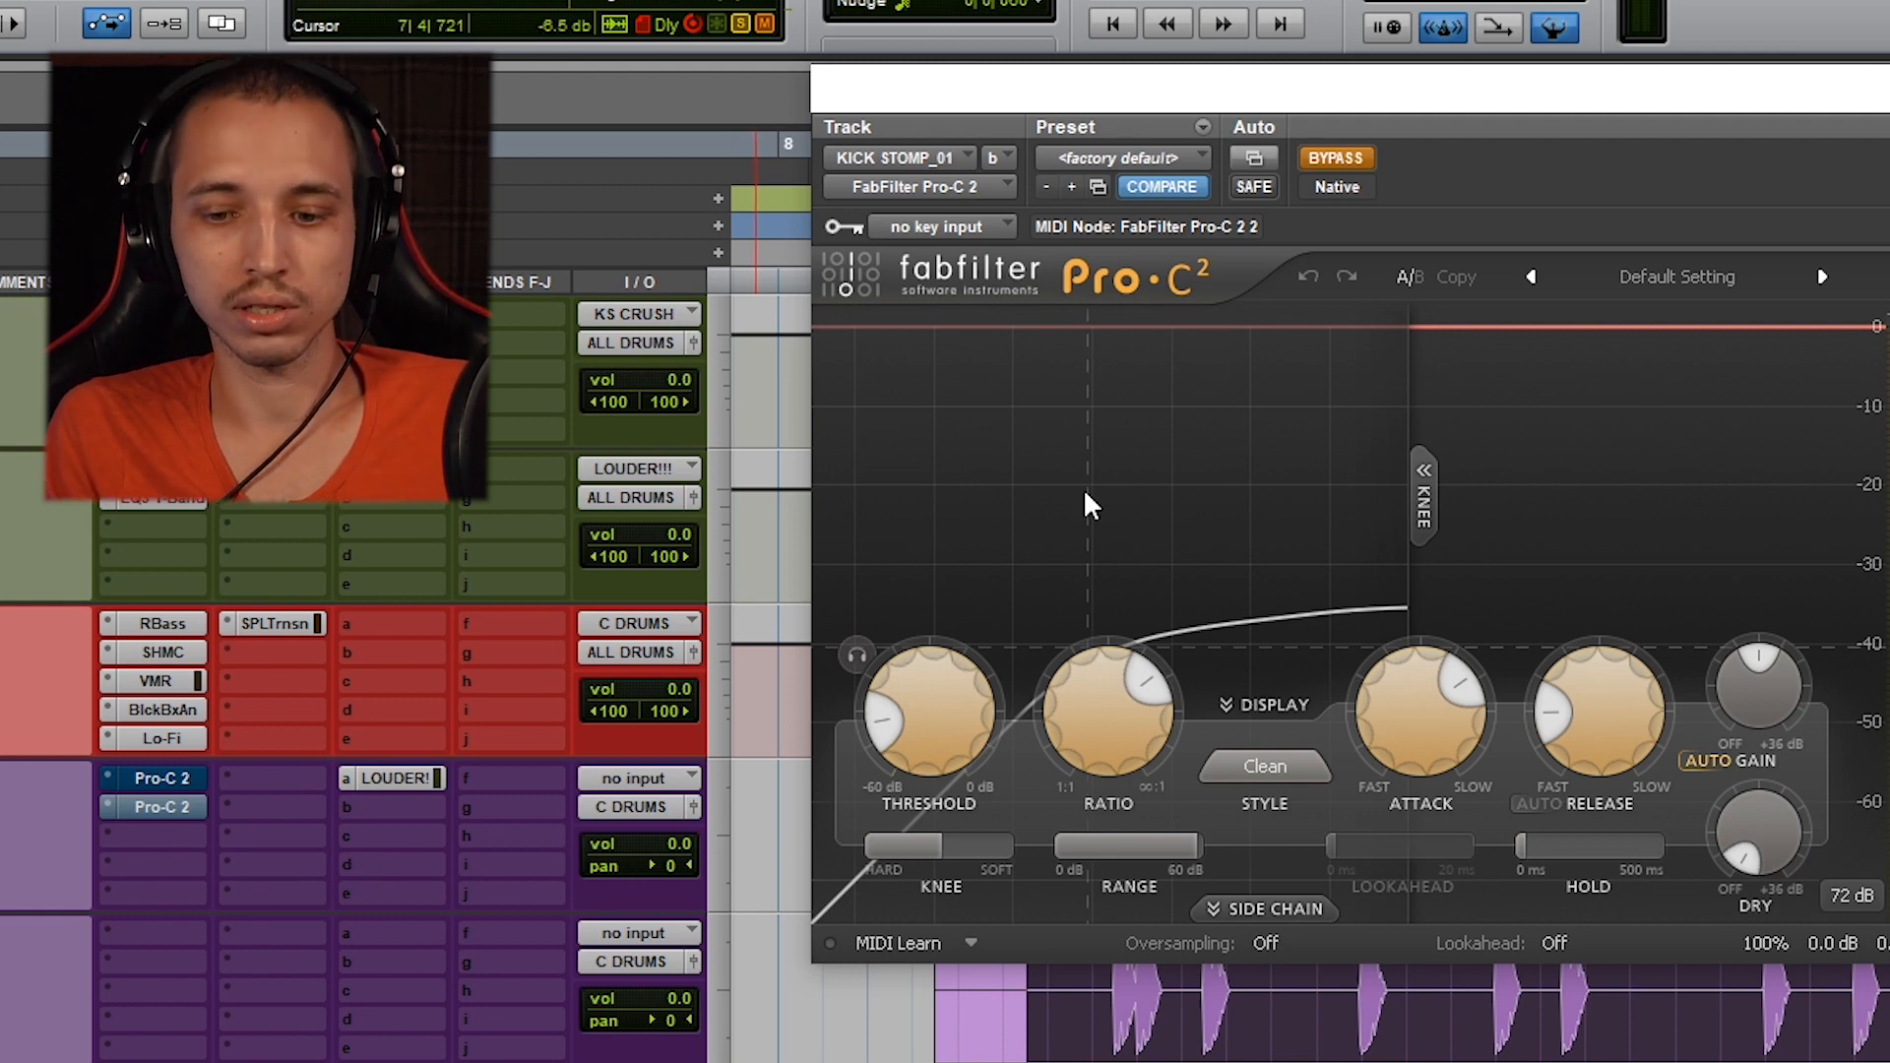
Play the selected kick hits and toggle bypass on the kick track's second Pro-C 2 insert to compare the sound
key("t")
scroll(1590, 1004, "right", 3)
key("t")
scroll(1674, 988, "right", 5)
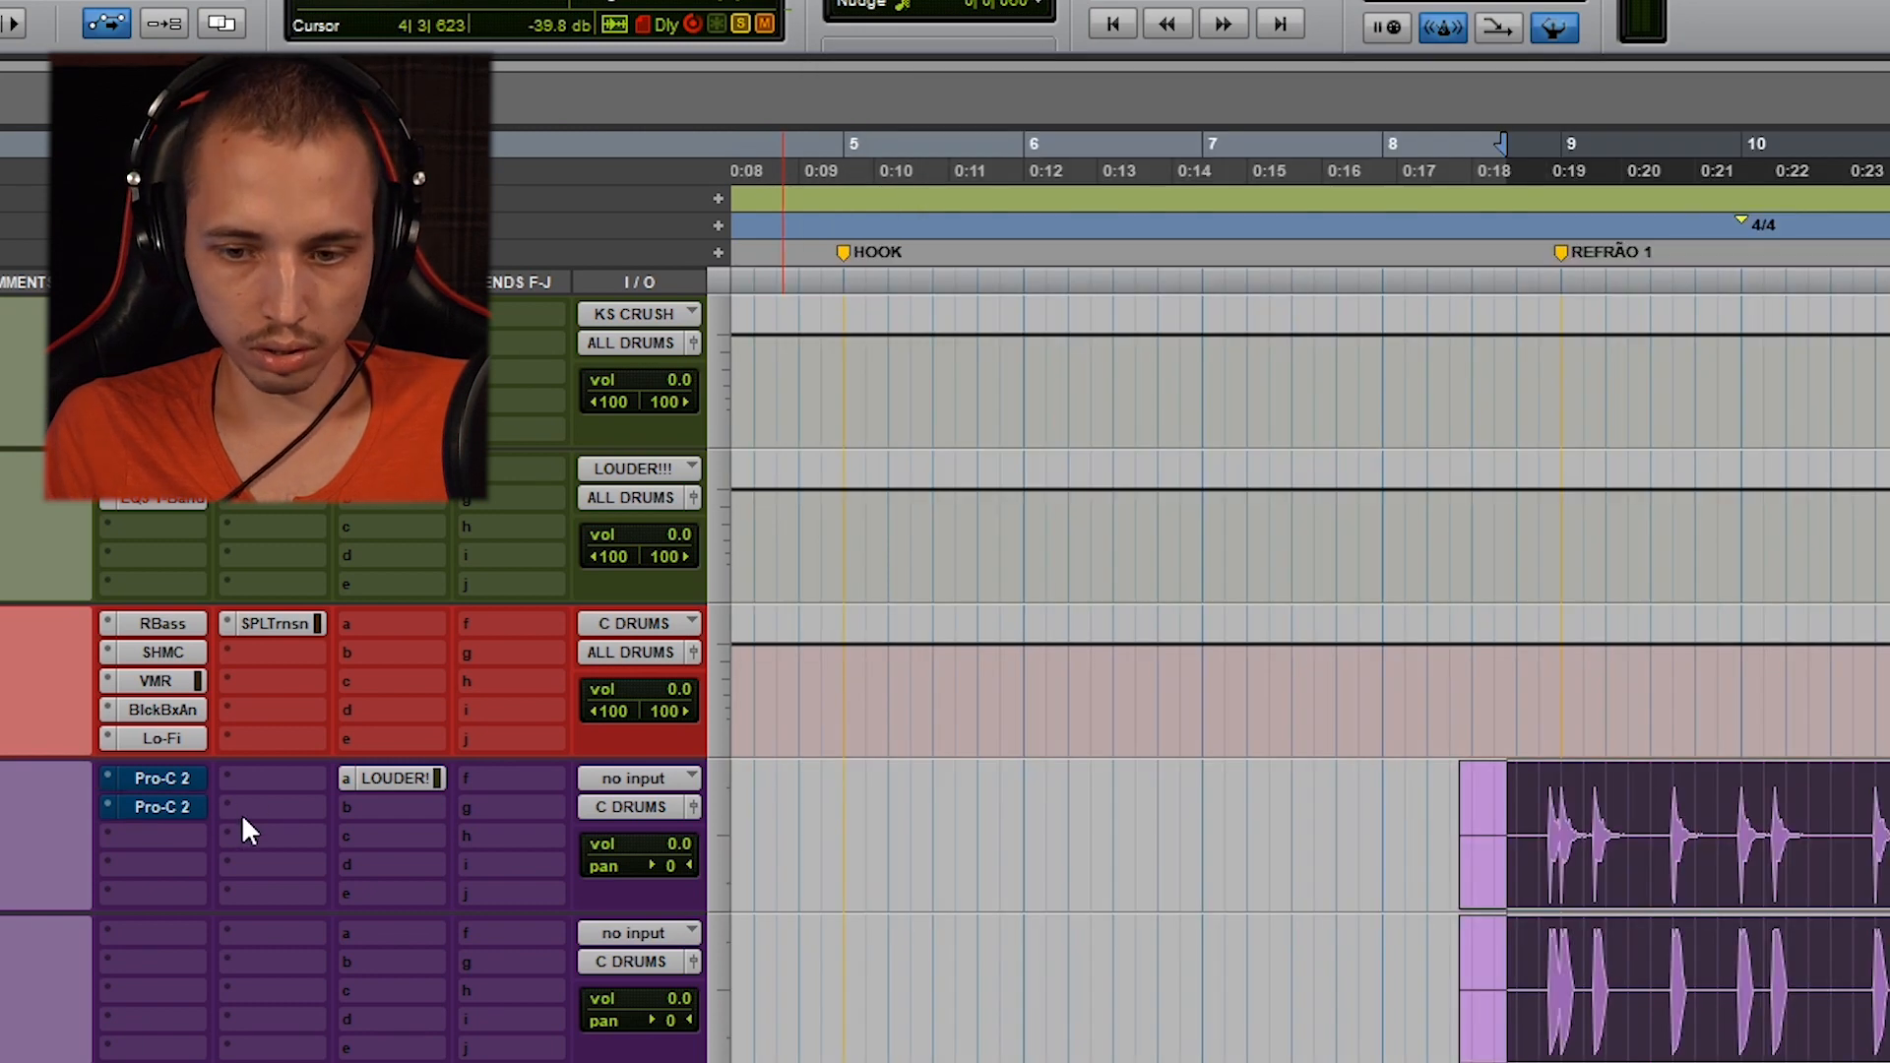
key("space")
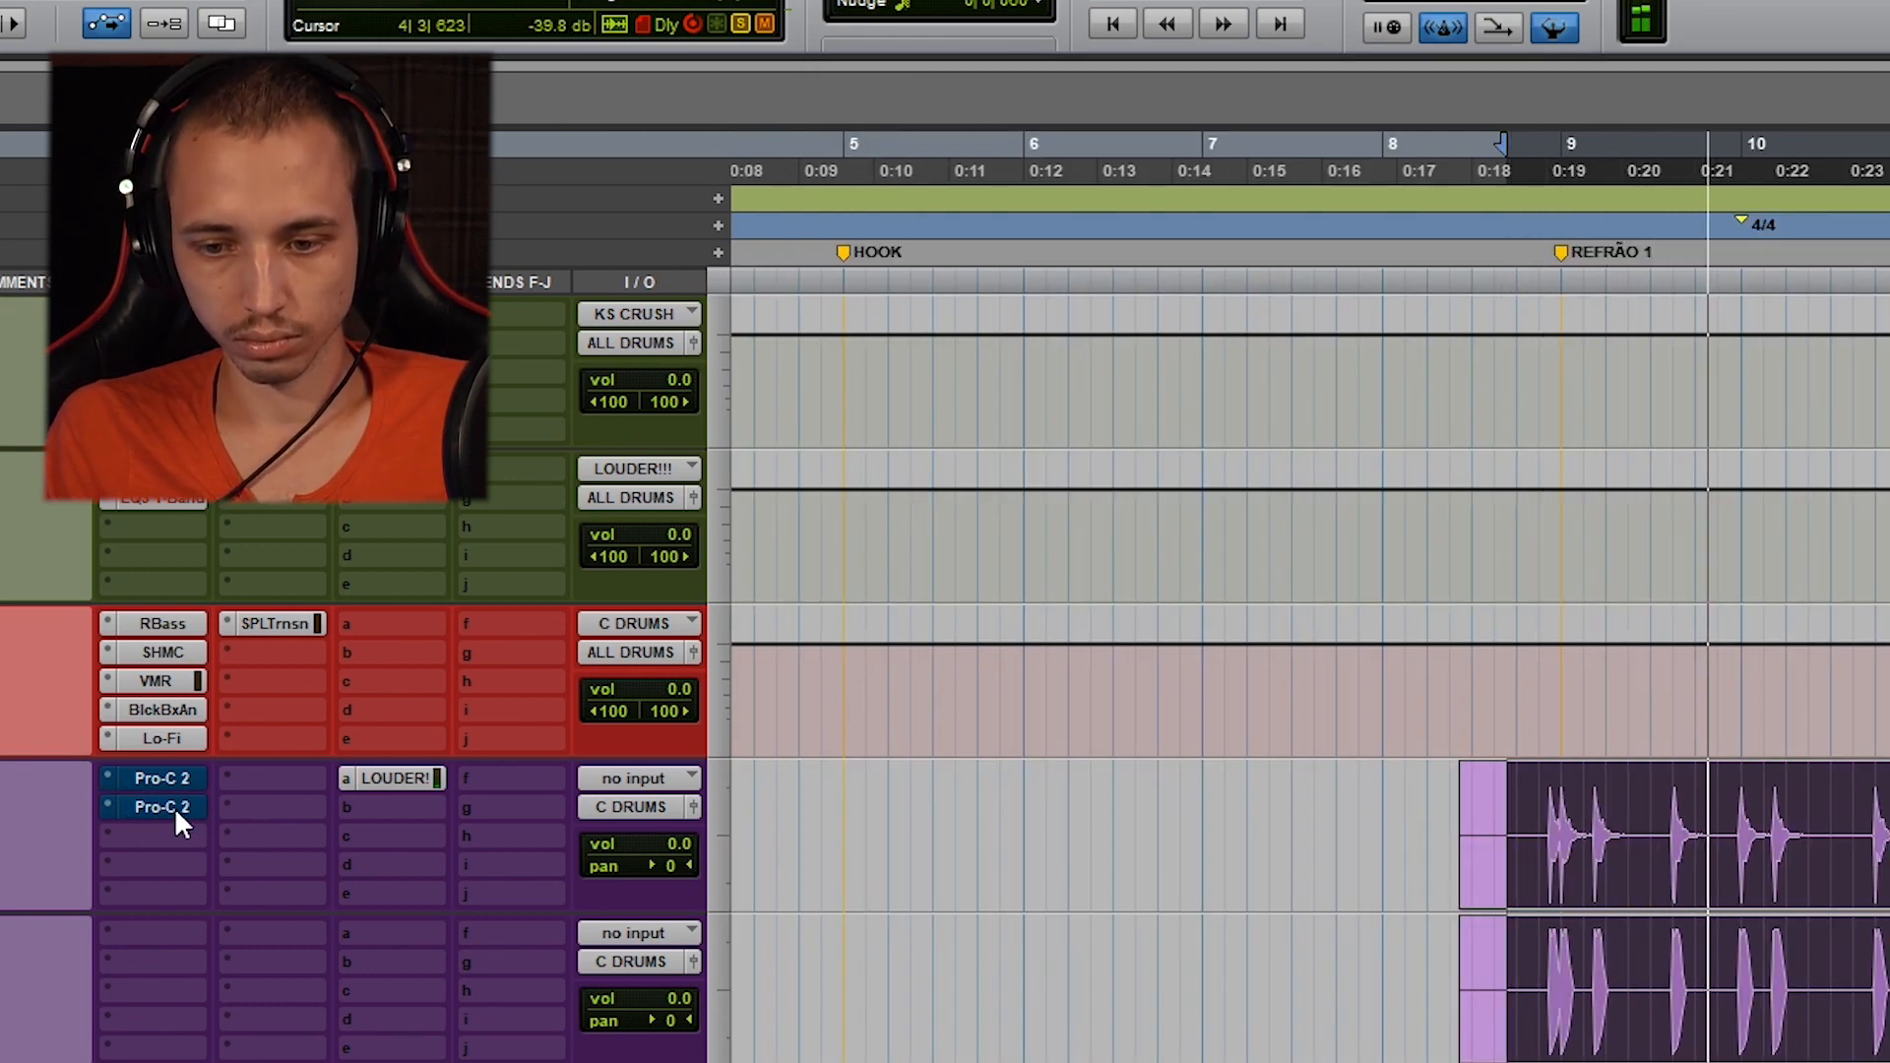
left_click(162, 806, "ctrl")
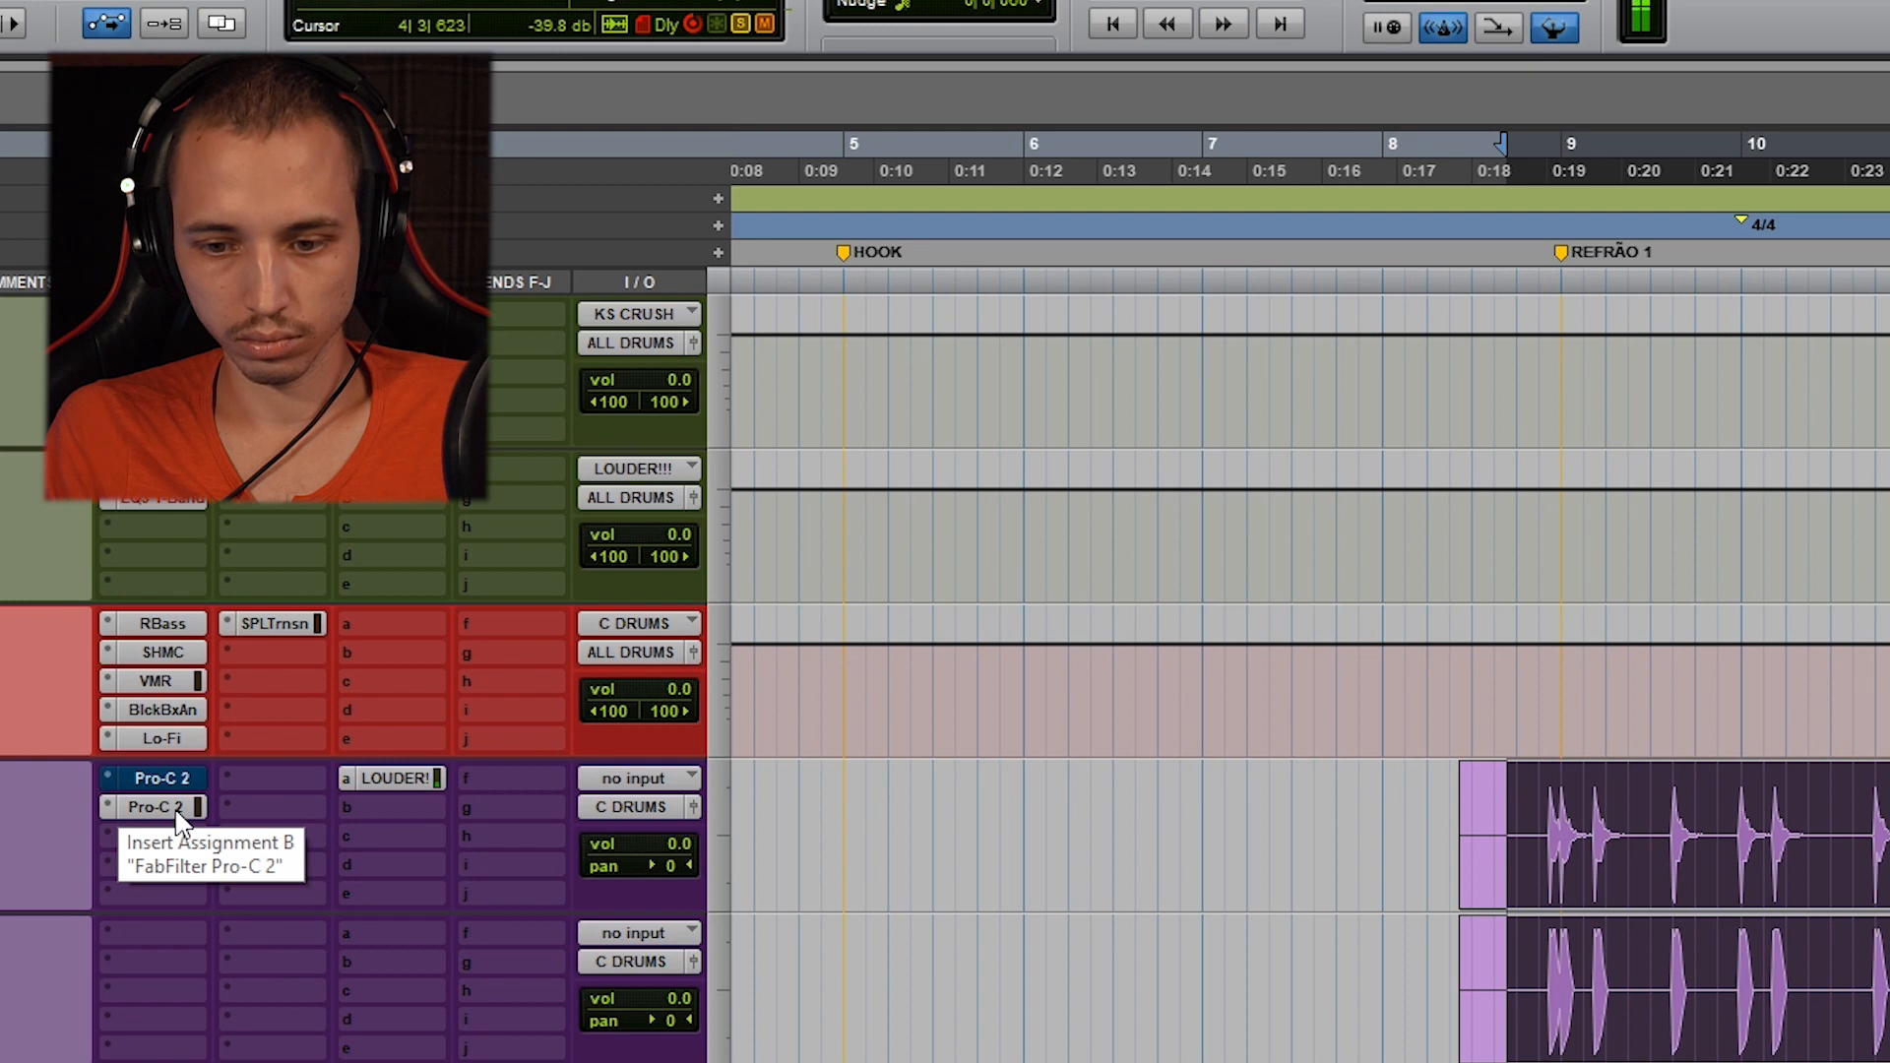
left_click(177, 815, "ctrl")
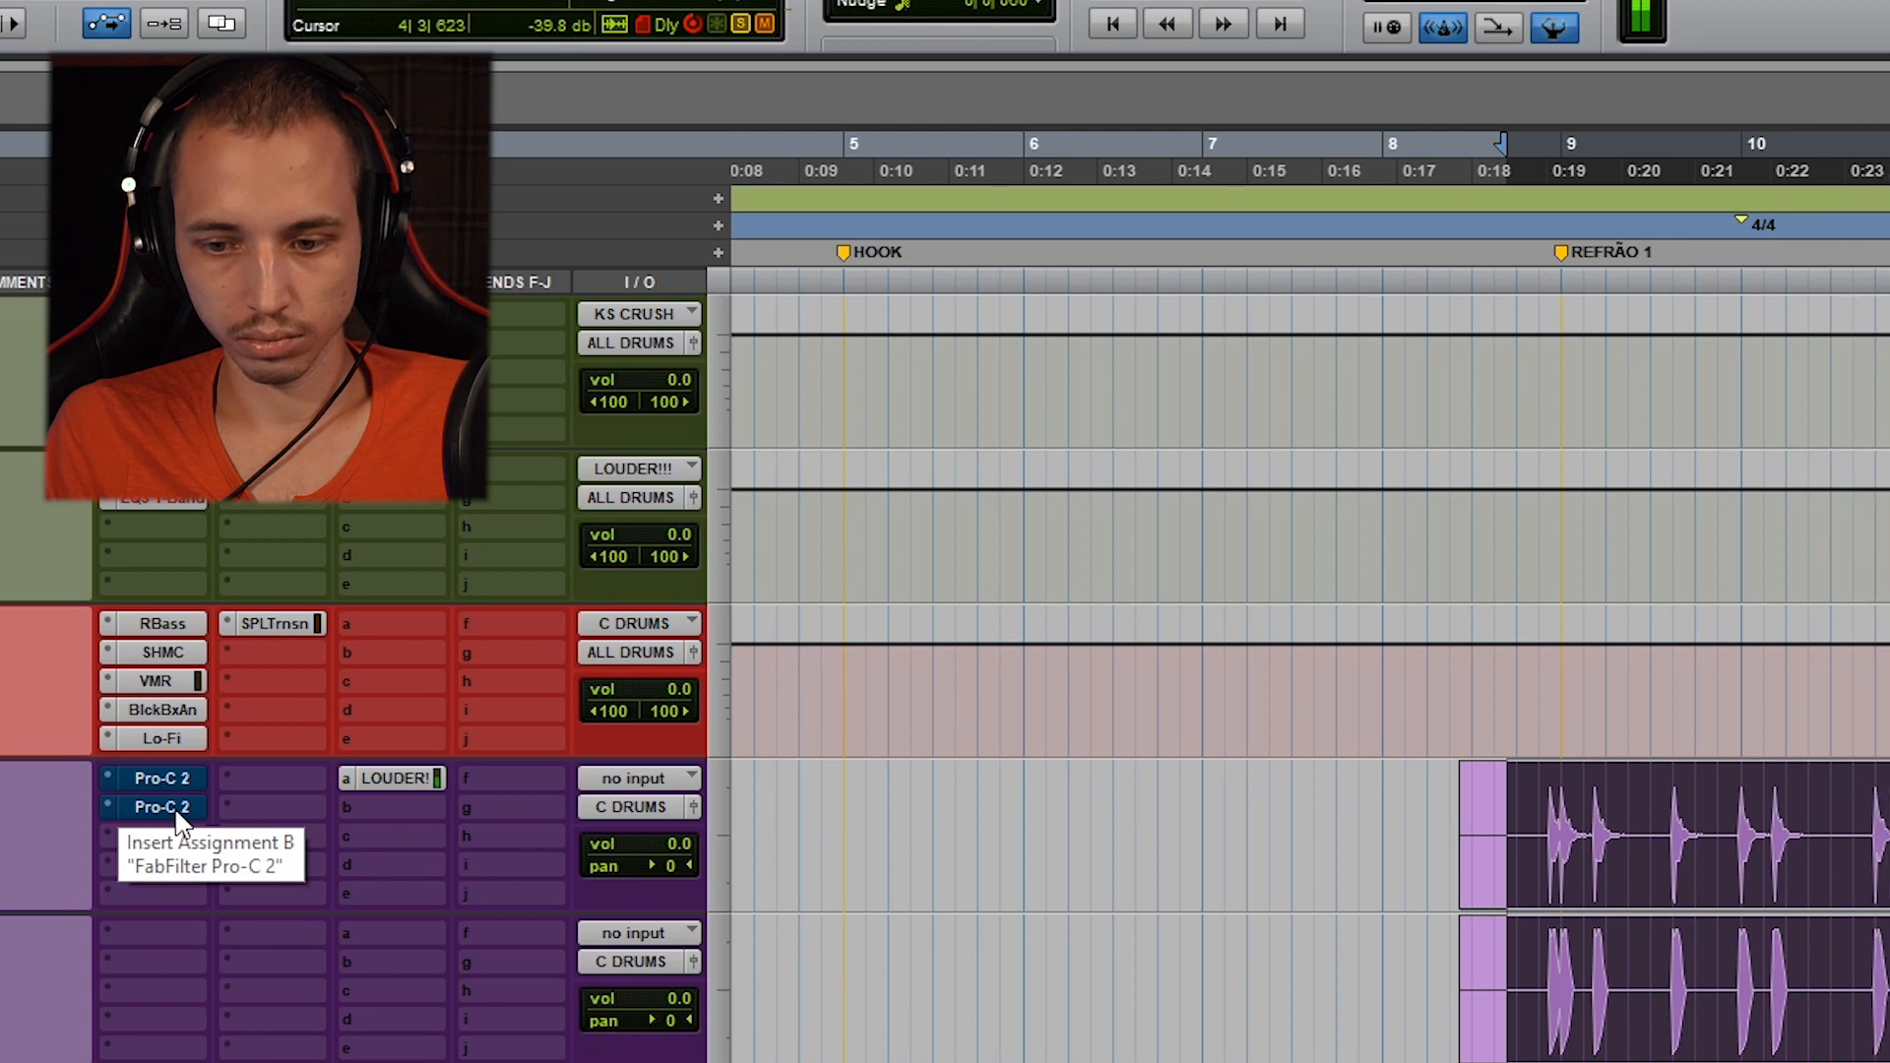
left_click(178, 815, "ctrl")
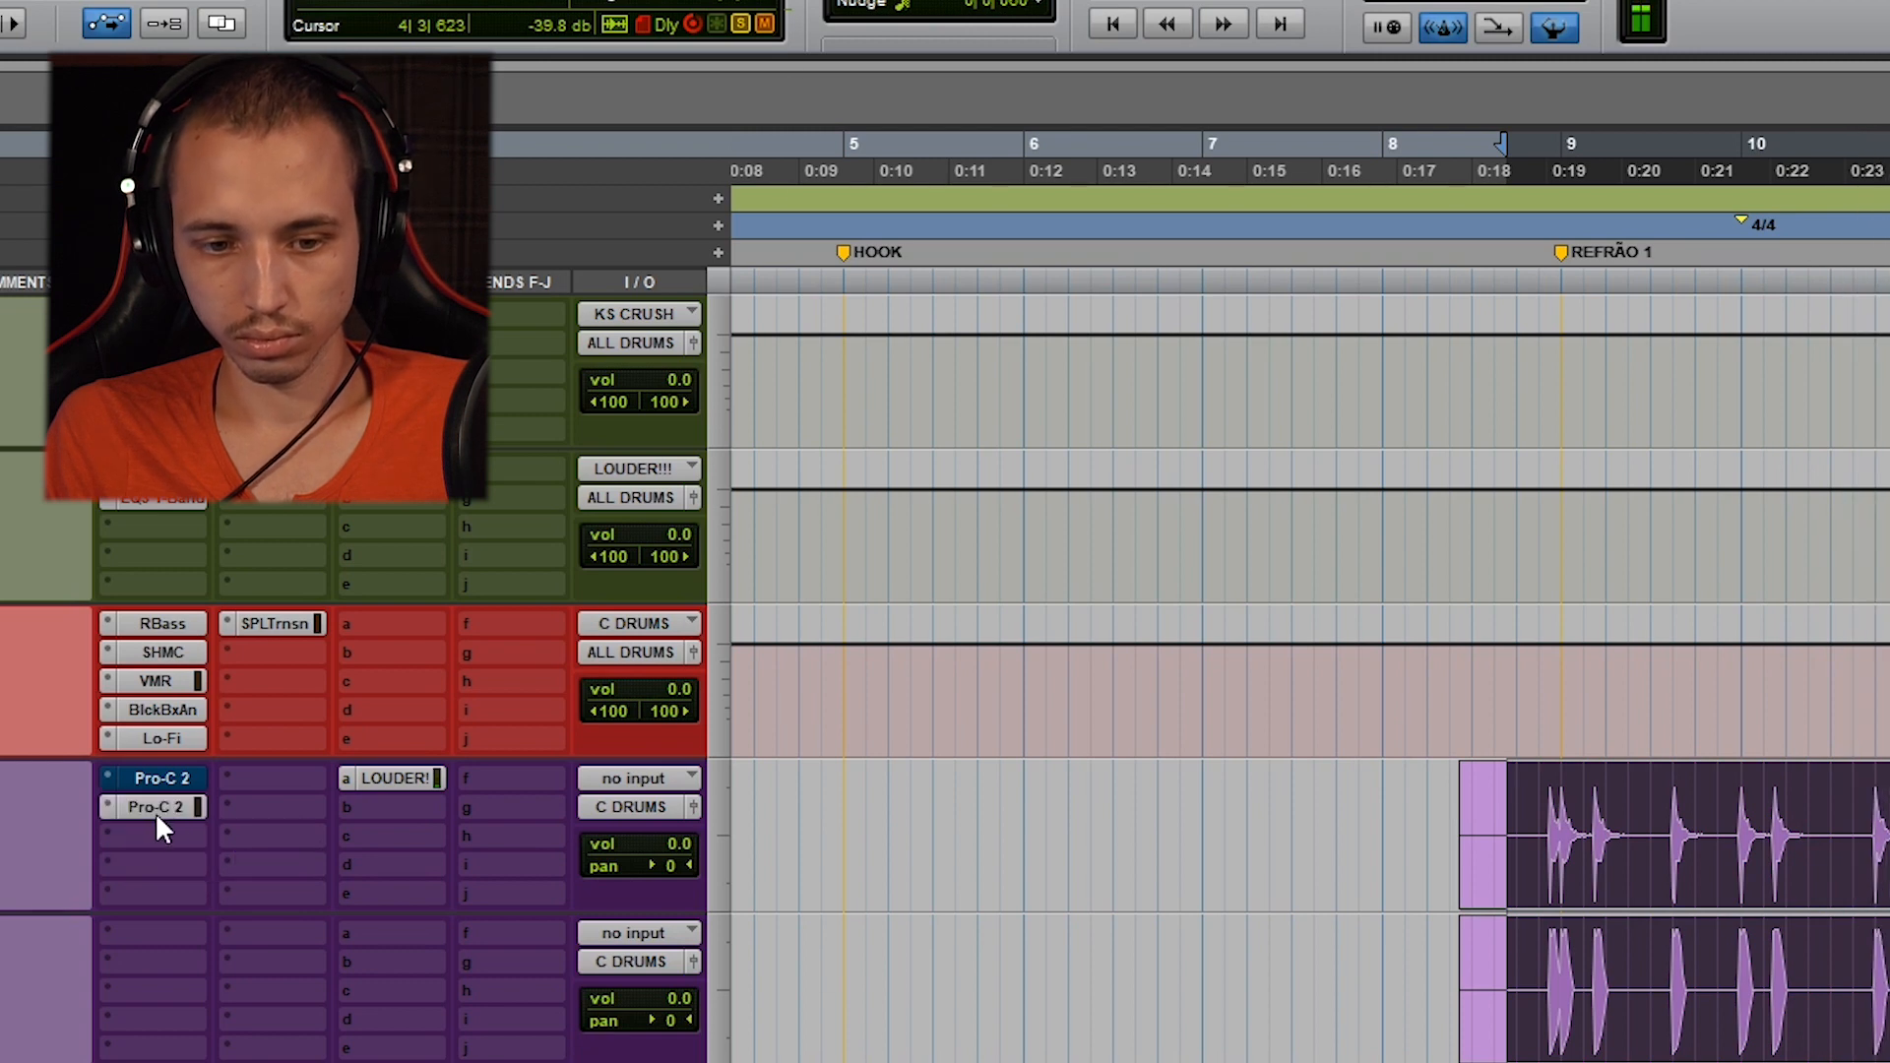
left_click(156, 810)
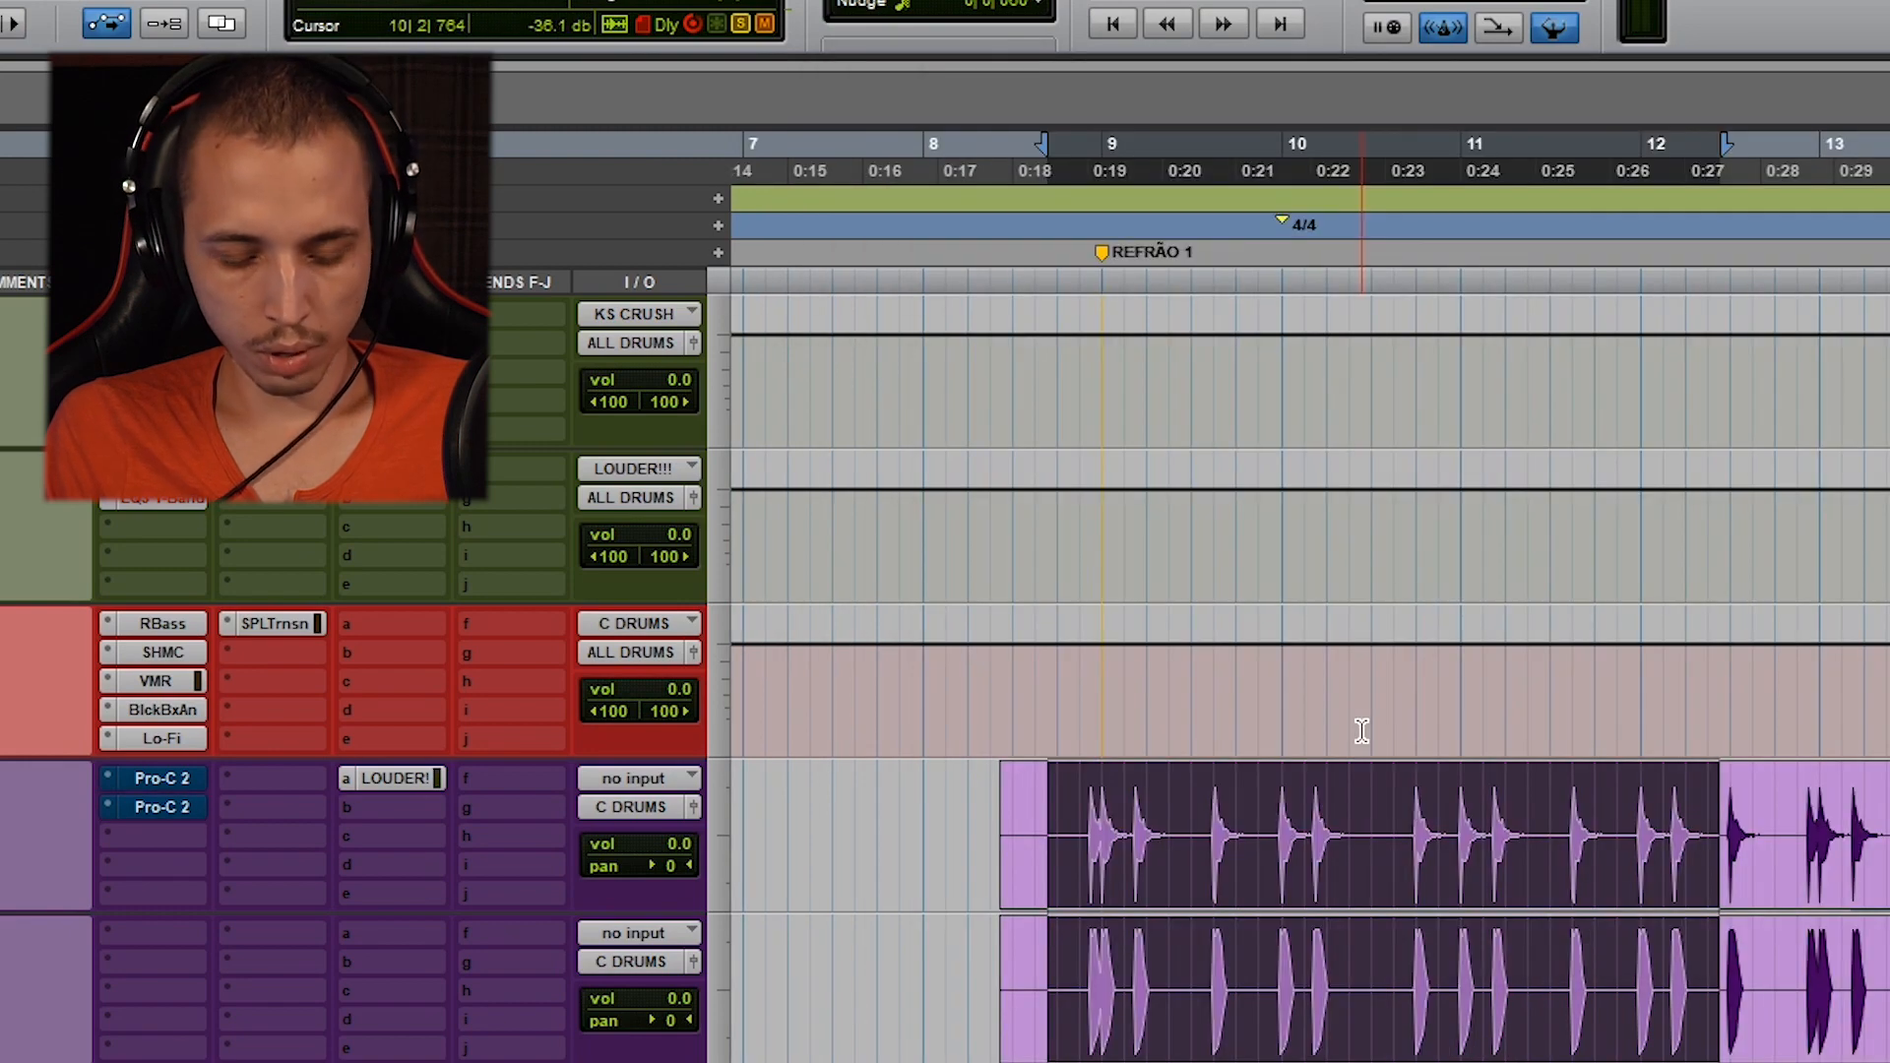
Reselect the first pattern of kick hits across both upper kick tracks, from before the opening hit to before the pattern's repeat
key("r")
key("r")
key("t")
key("t")
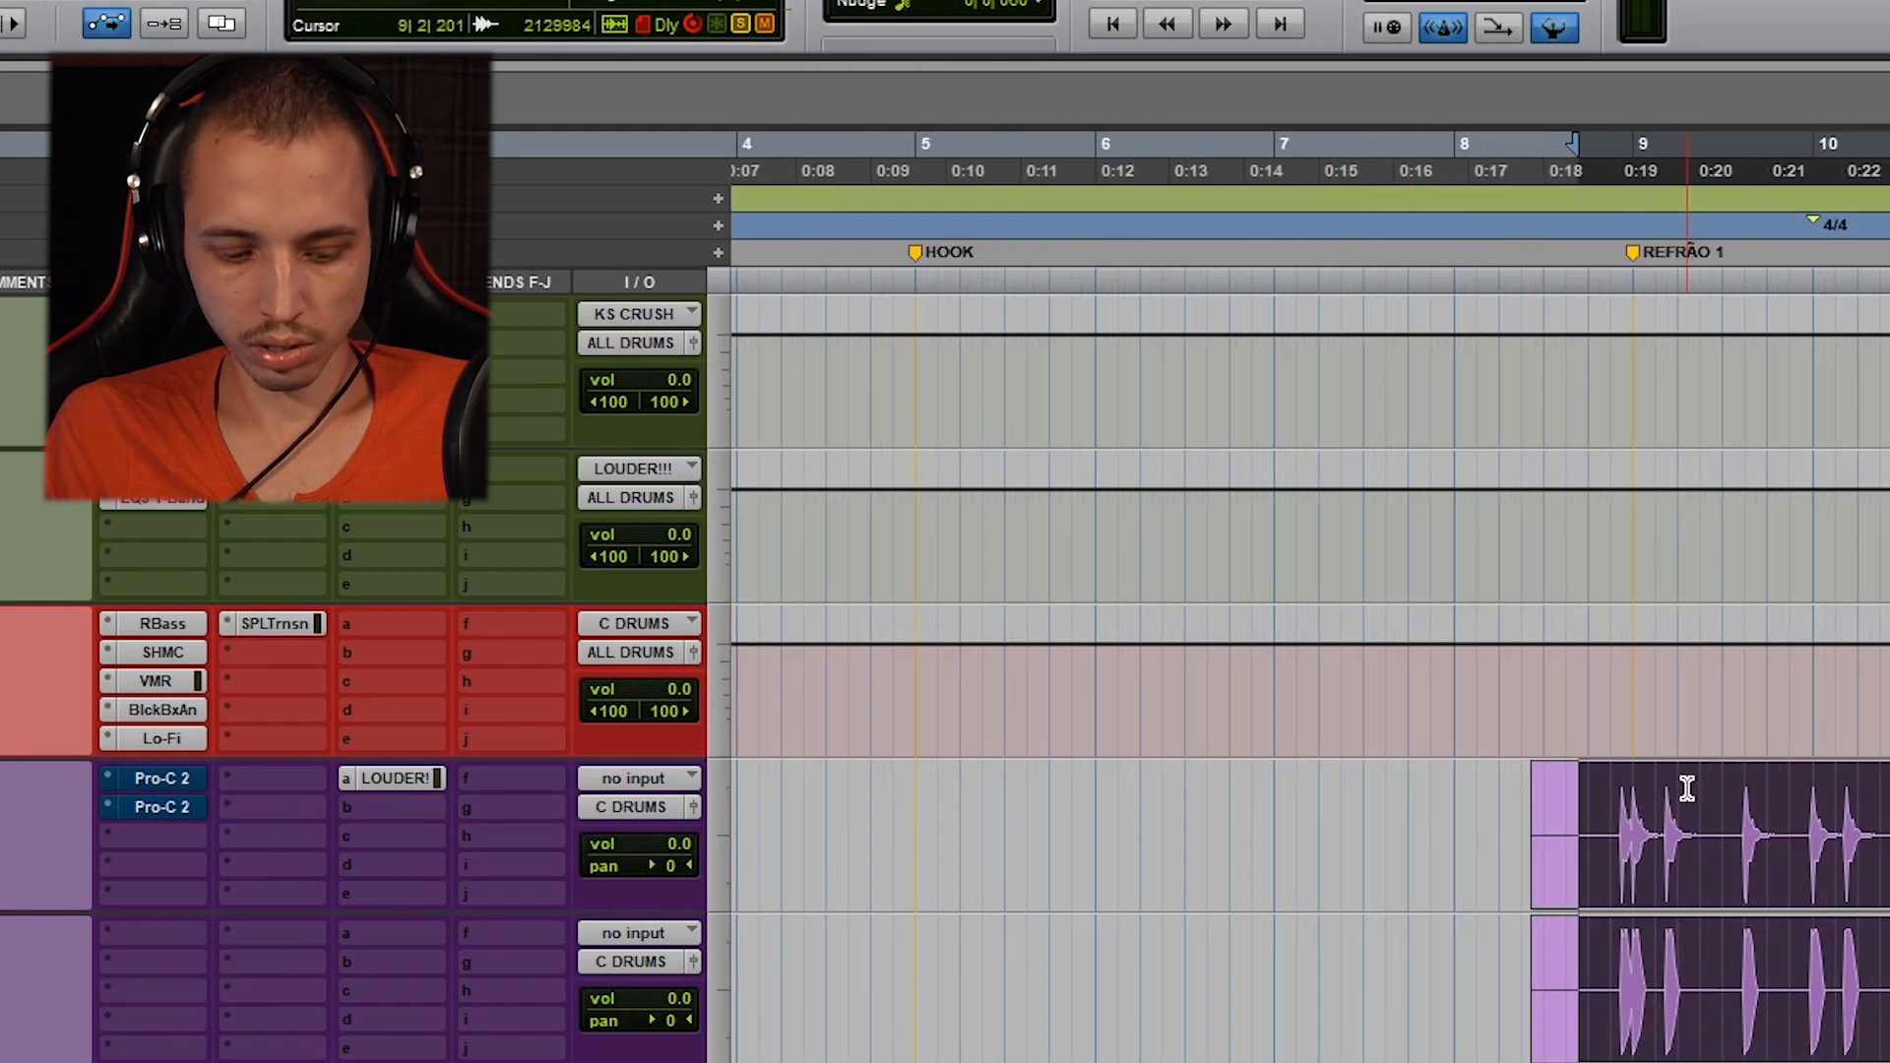
scroll(1681, 827, "right", 5)
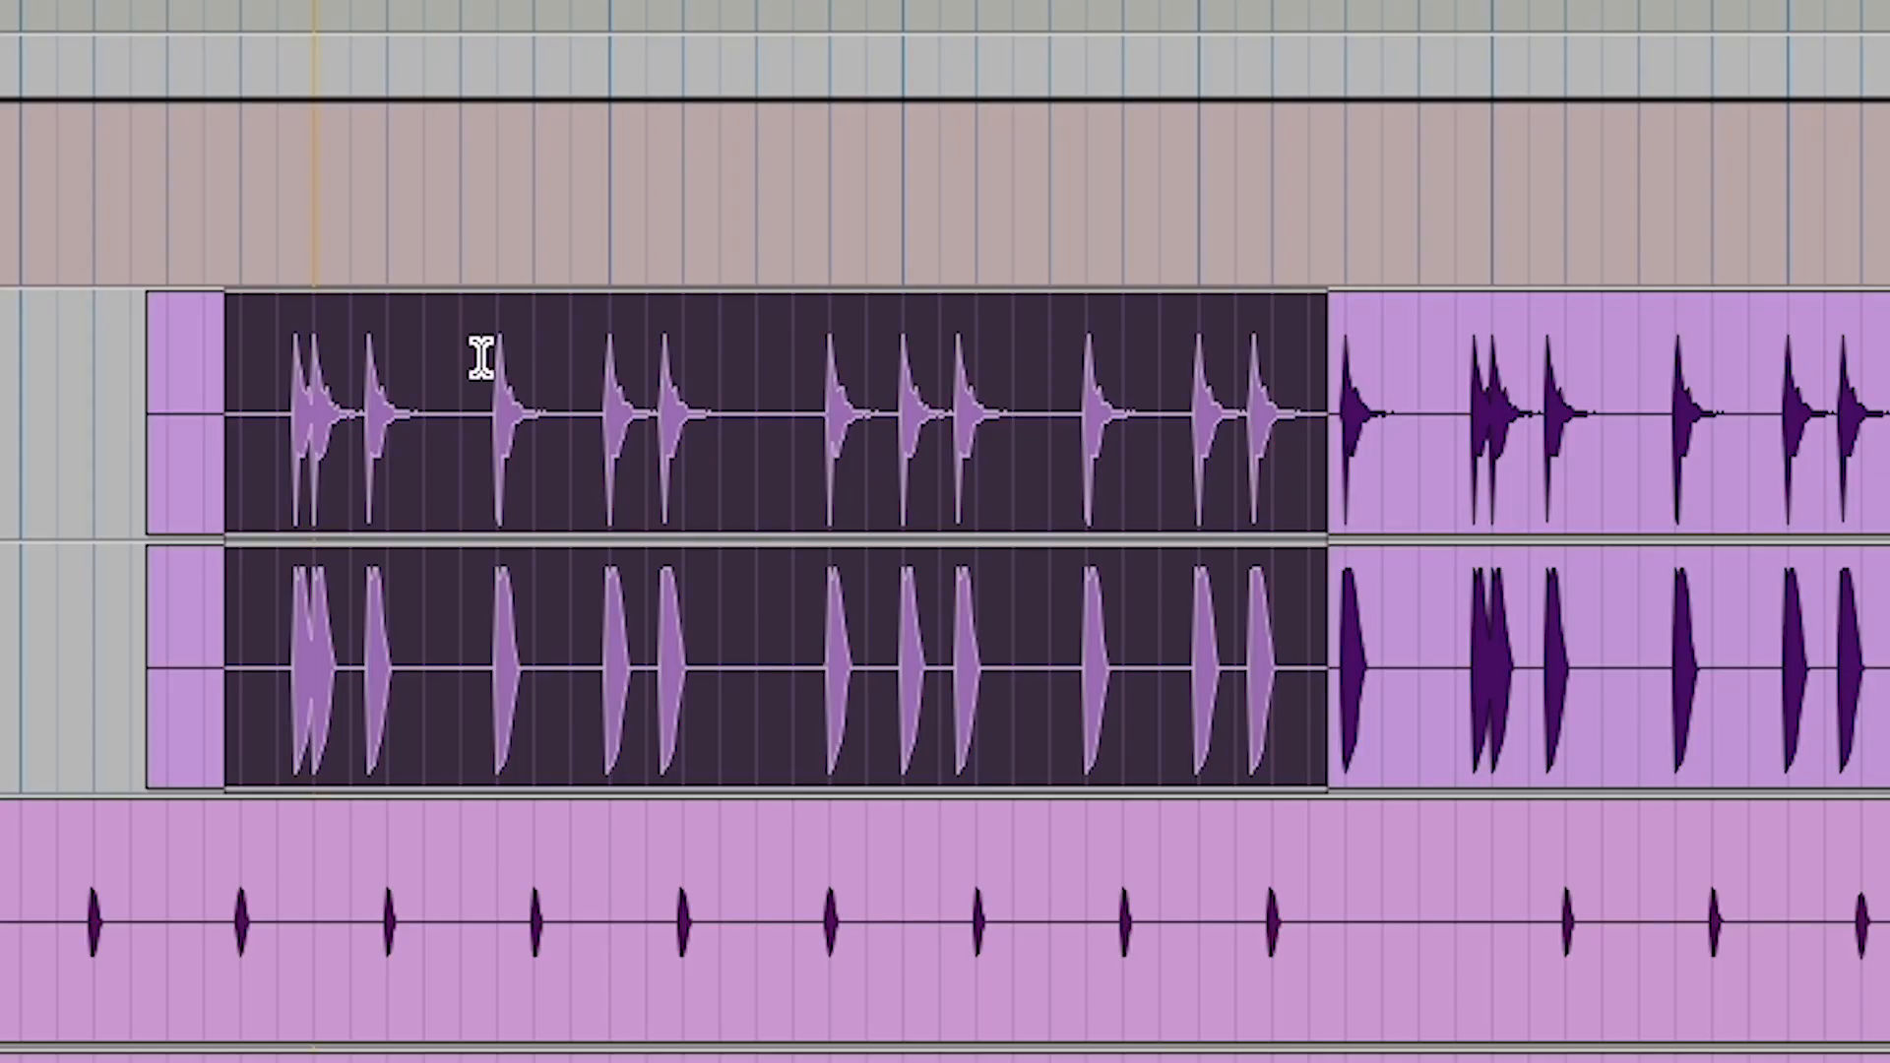
left_click(956, 808)
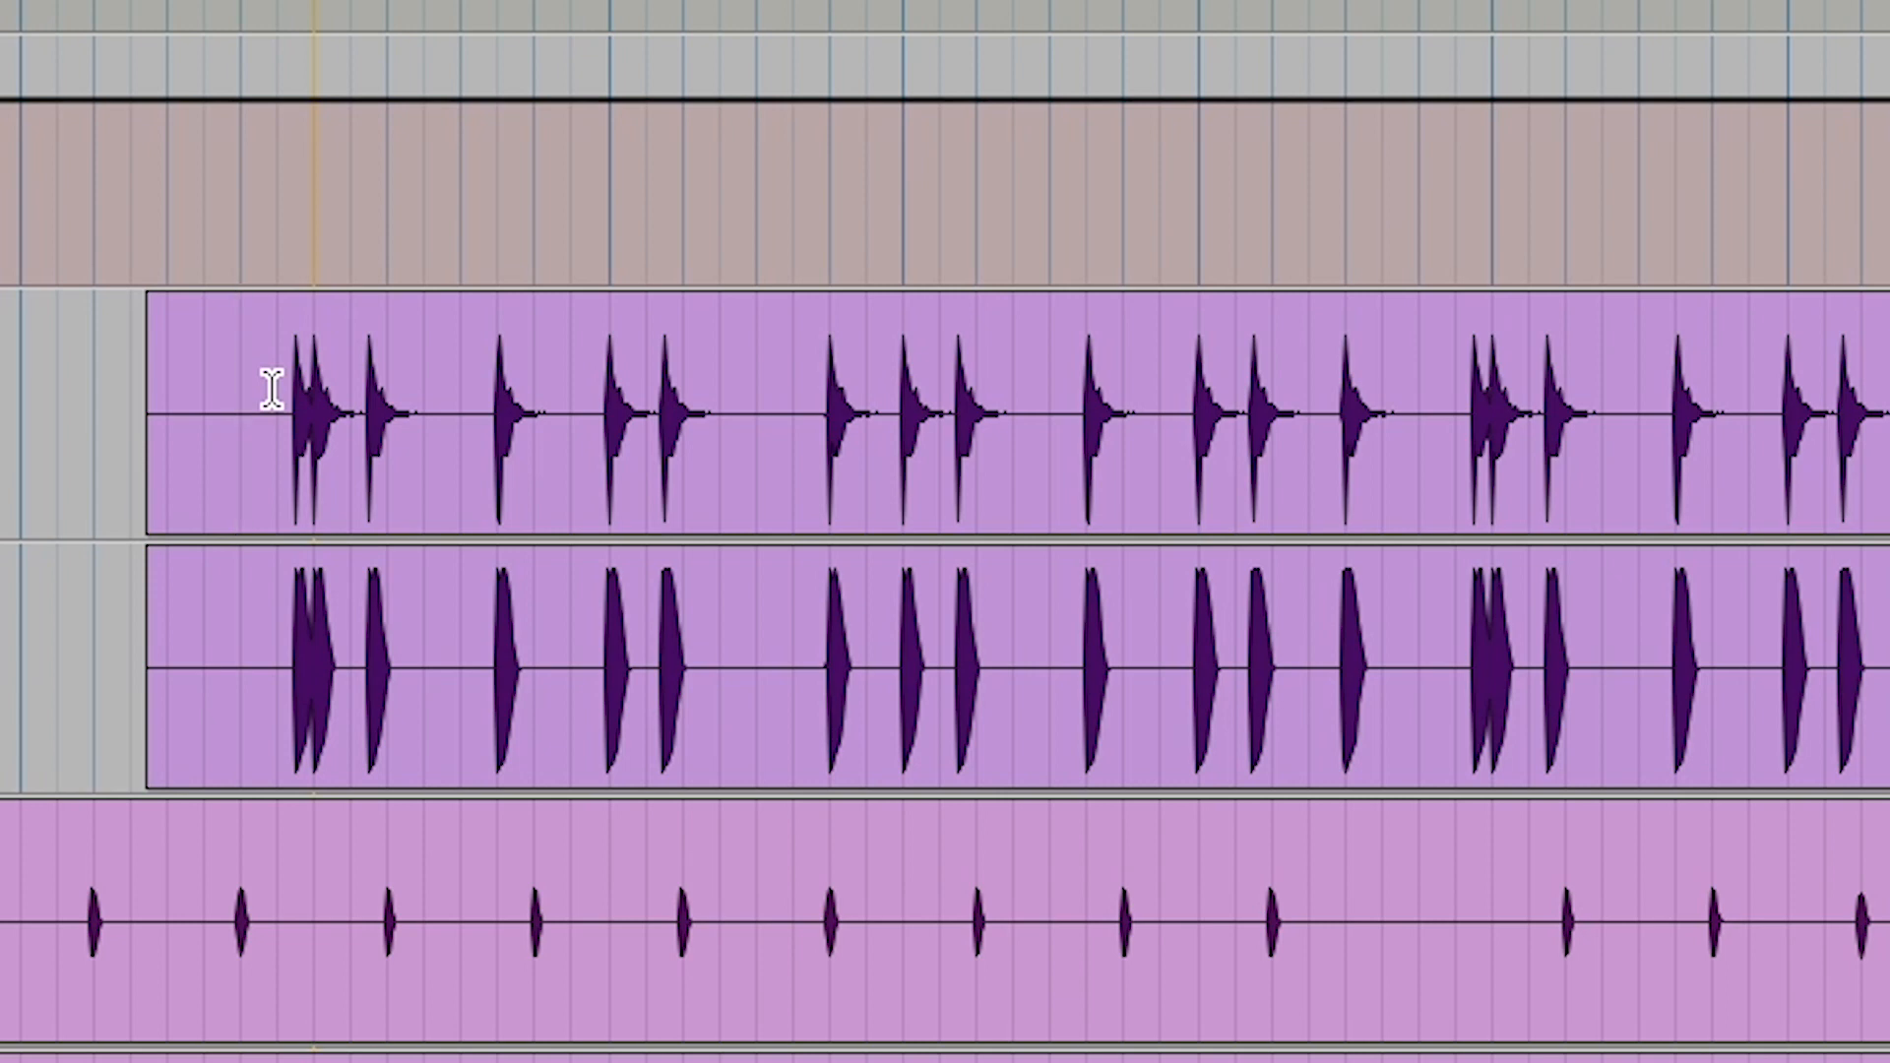
left_click_drag(226, 399, 1434, 603)
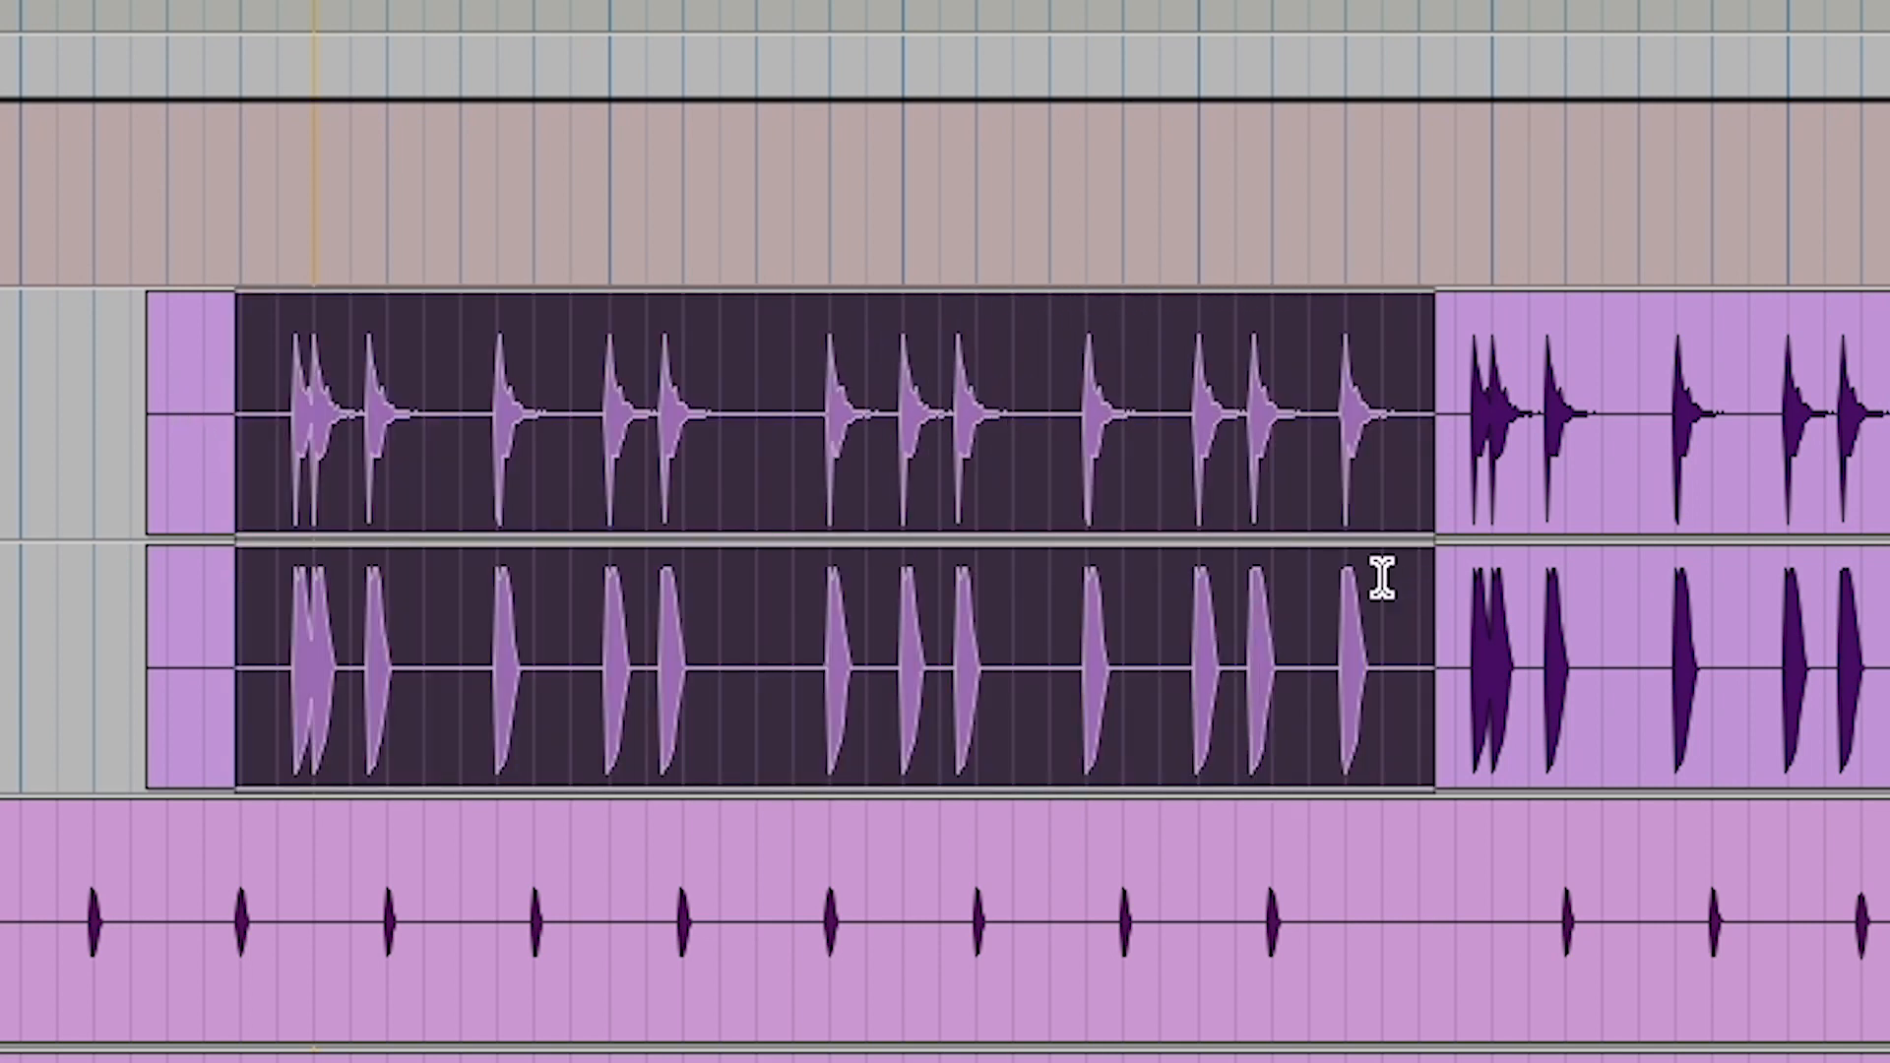
key("ctrl+bracketleft")
key("ctrl+bracketleft")
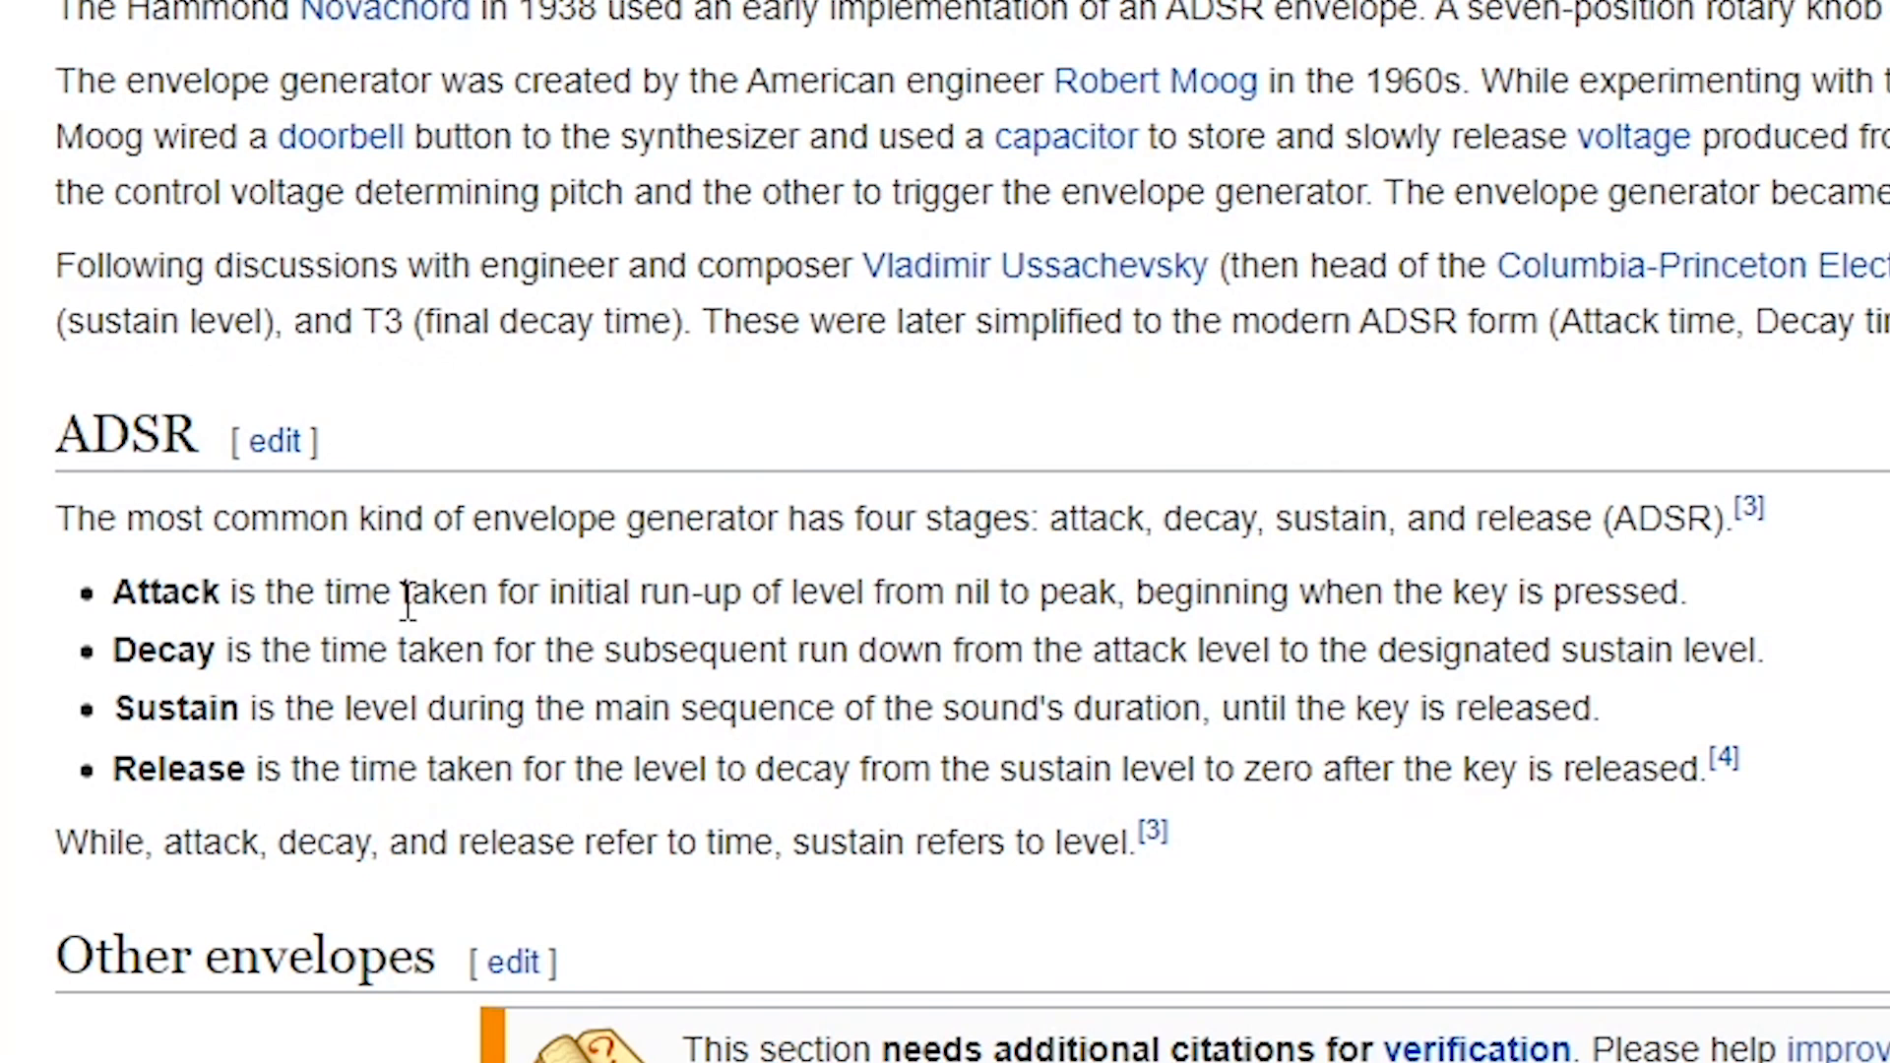